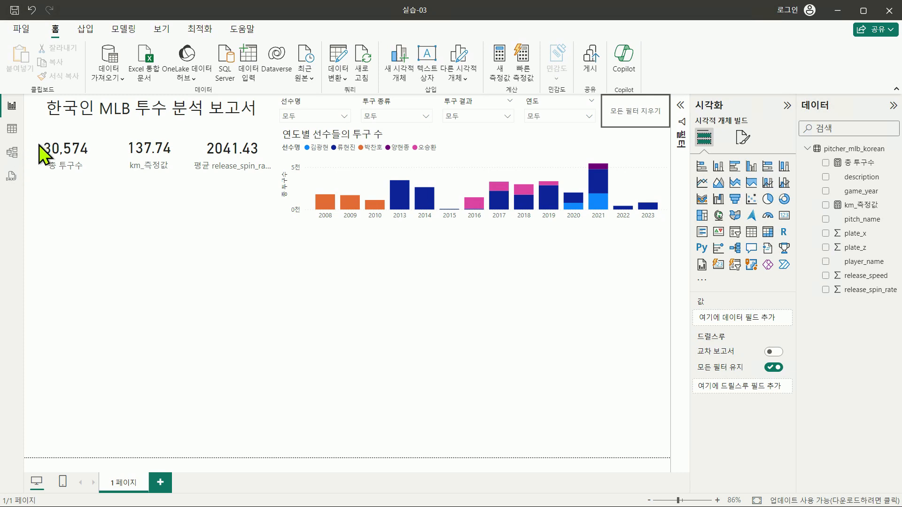
# Switch to the table view and display the pitcher_mlb_korean table
pyautogui.click(16, 132)
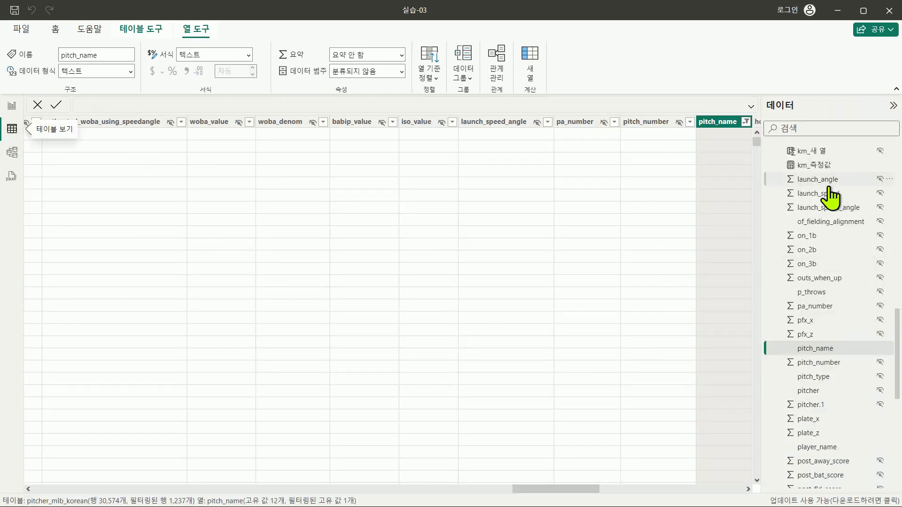
pyautogui.scroll(15, 829, 189)
pyautogui.click(818, 163)
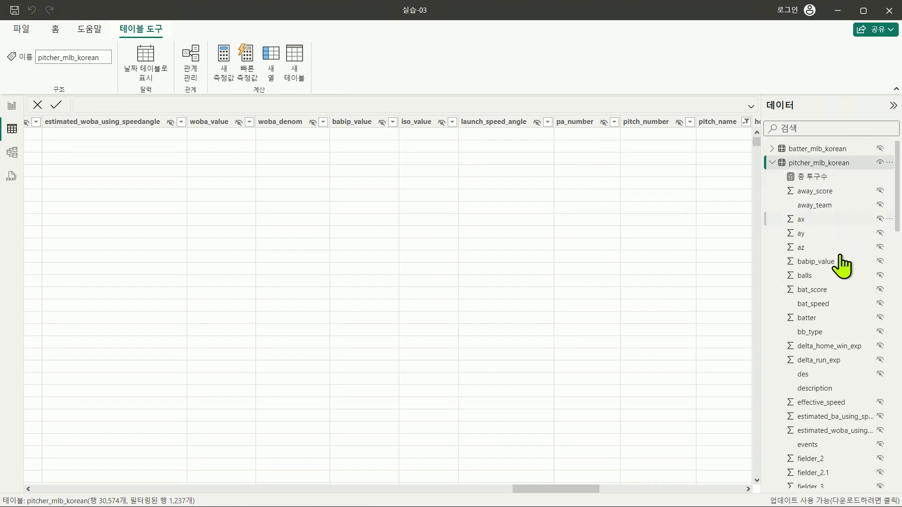
pyautogui.scroll(-7, 801, 221)
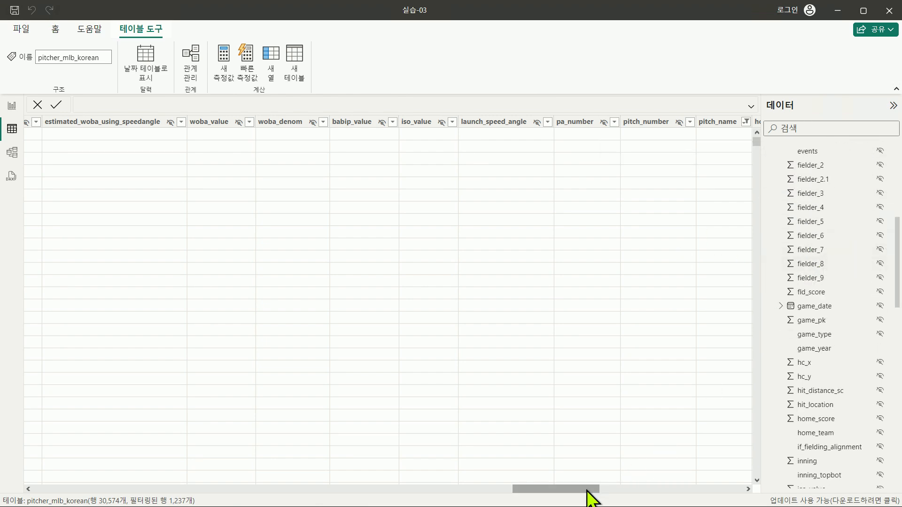
# Find the pitch_name column in the pitcher_mlb_korean table and clear all filters from there
pyautogui.moveTo(587, 491); pyautogui.dragTo(97, 388)
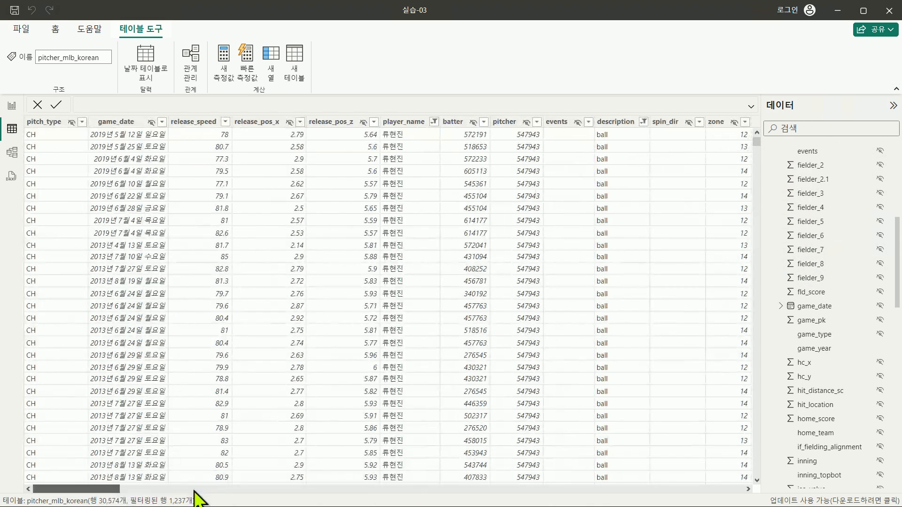
pyautogui.moveTo(194, 491); pyautogui.dragTo(780, 493)
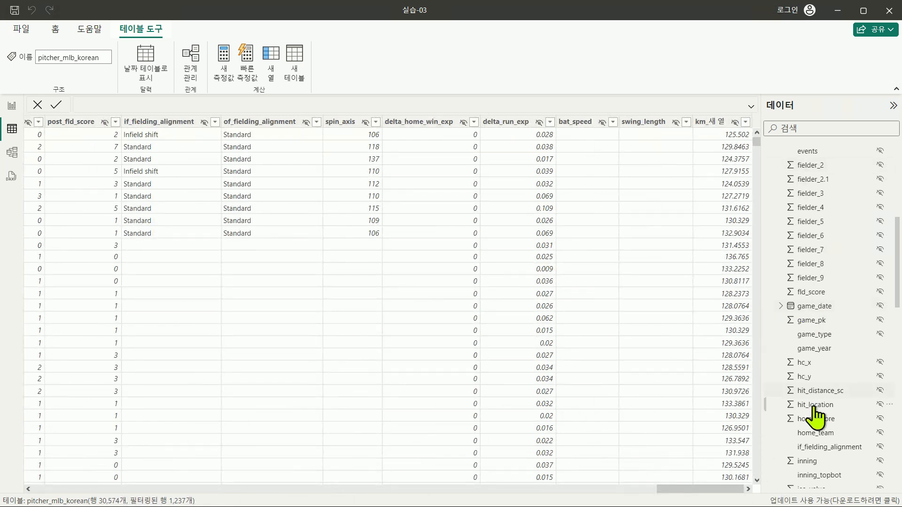
pyautogui.hscroll(-3, 673, 384)
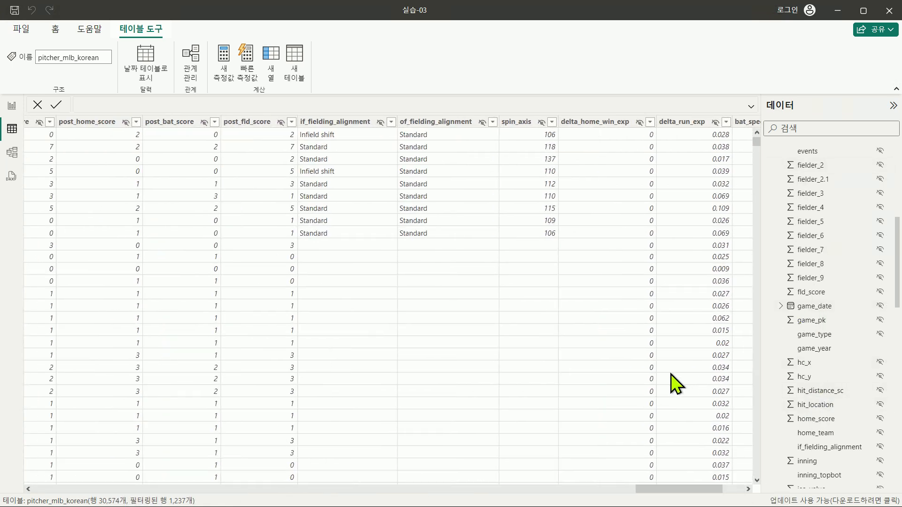
pyautogui.hscroll(-5, 672, 376)
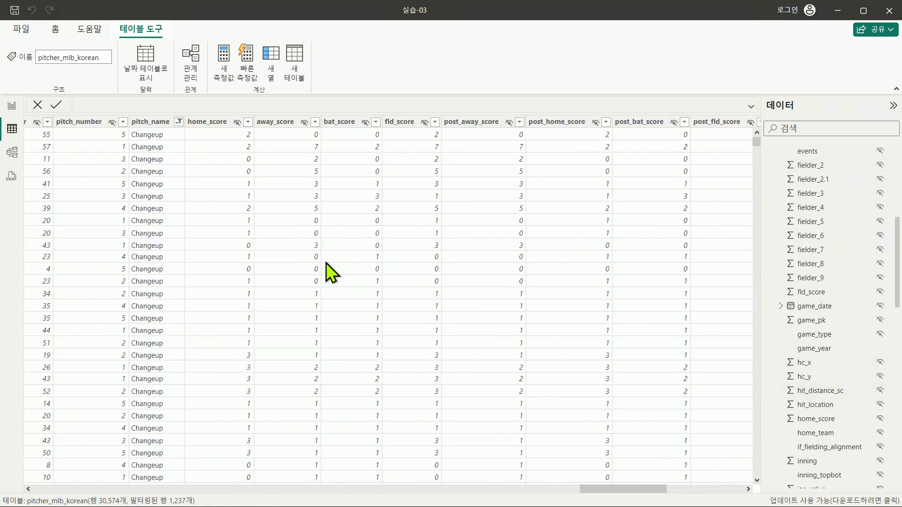
pyautogui.hscroll(-8, 330, 271)
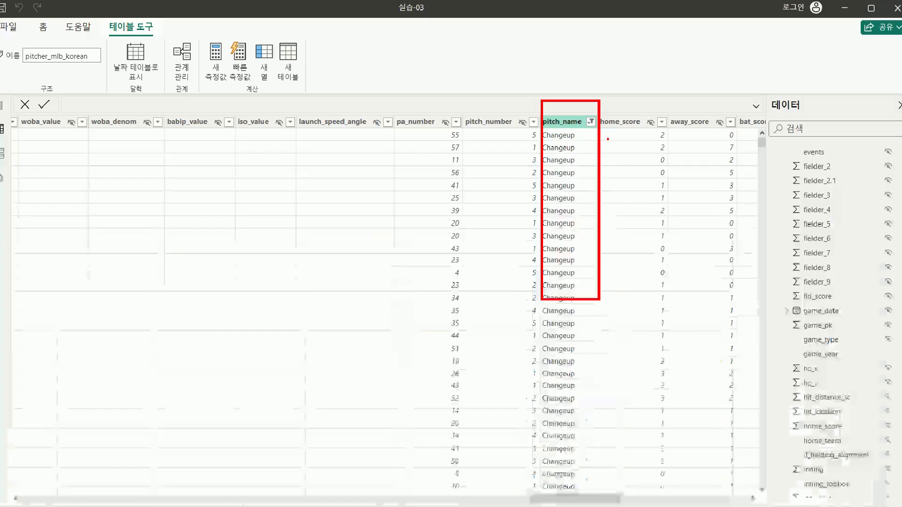
pyautogui.click(590, 122)
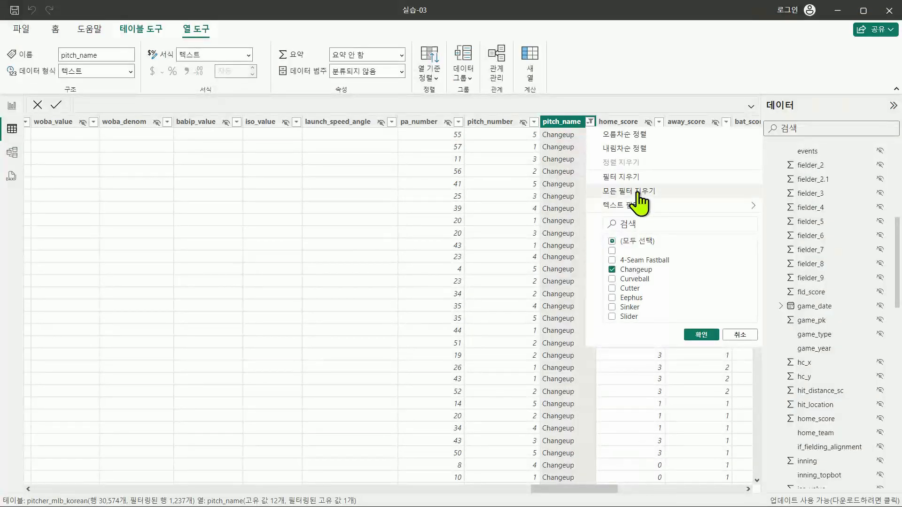
pyautogui.click(639, 193)
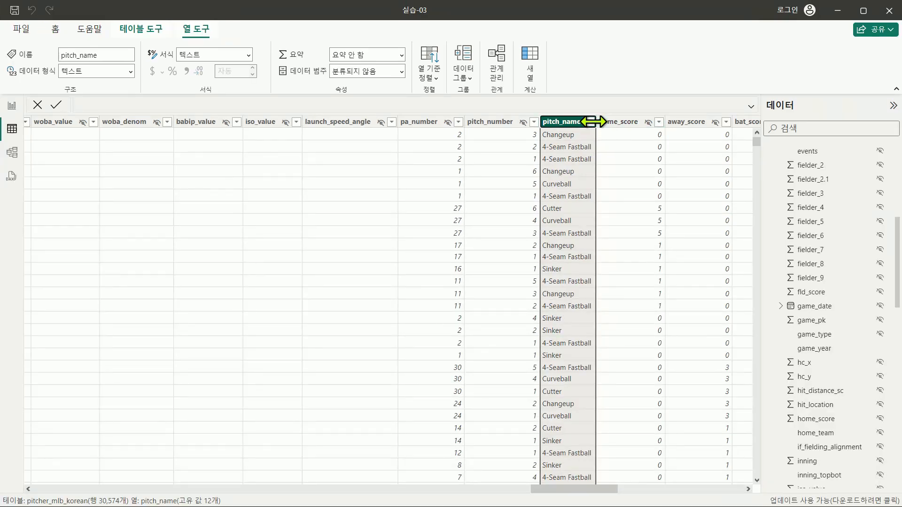
# Examine the distinct pitch types in the pitch_name column's filter list, leaving the filter unchanged
pyautogui.click(589, 120)
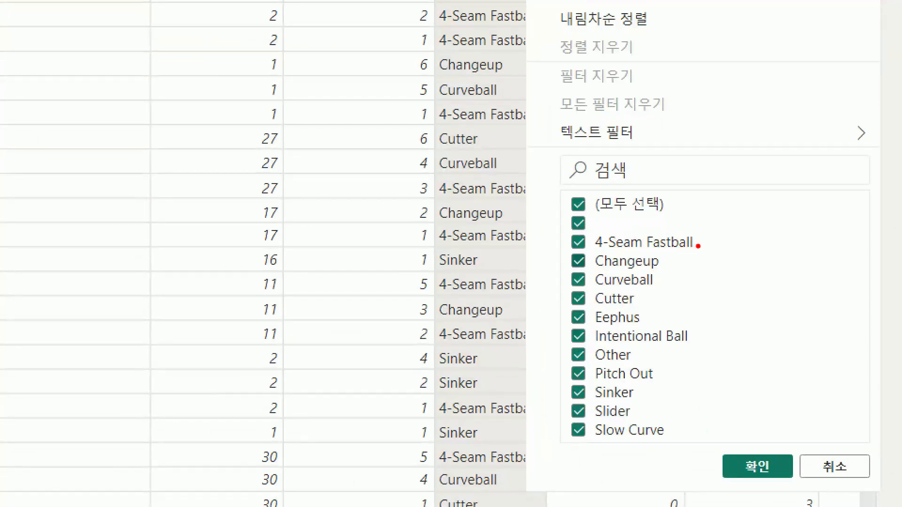
pyautogui.moveTo(698, 245); pyautogui.dragTo(708, 438)
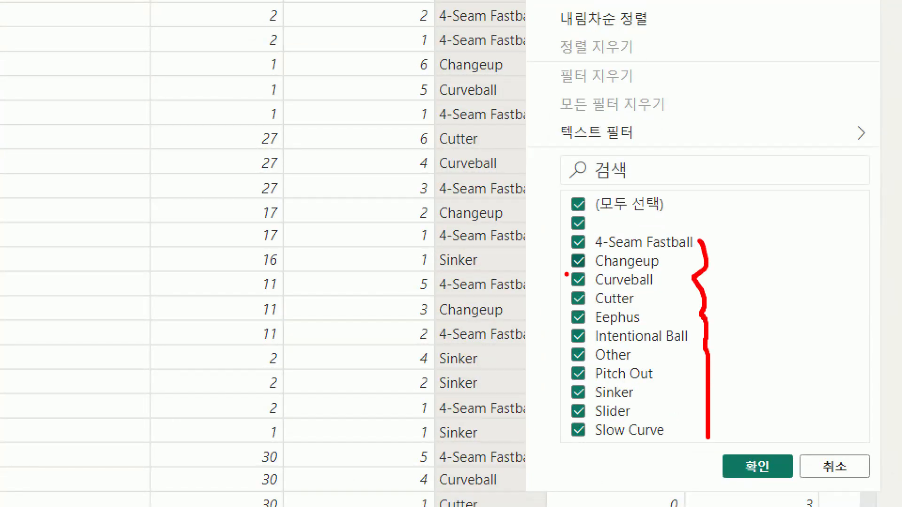
pyautogui.moveTo(559, 241); pyautogui.dragTo(562, 431)
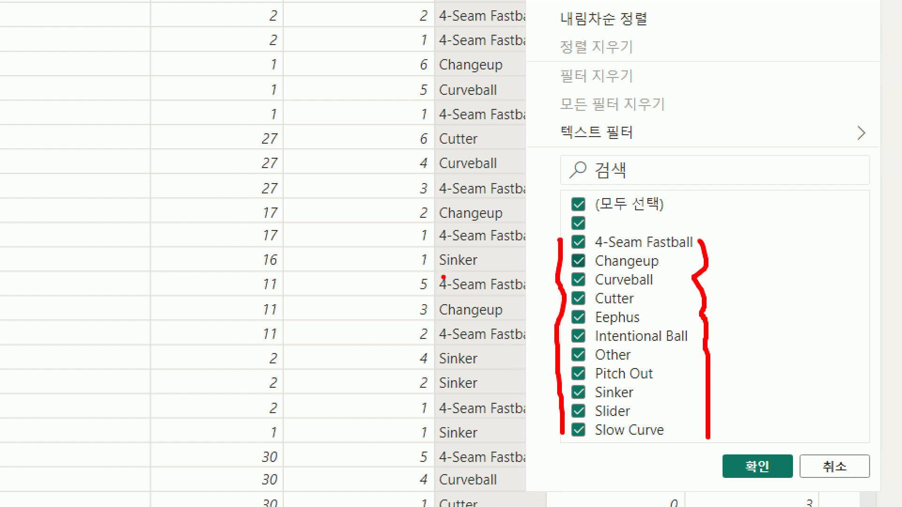
pyautogui.press('Escape')
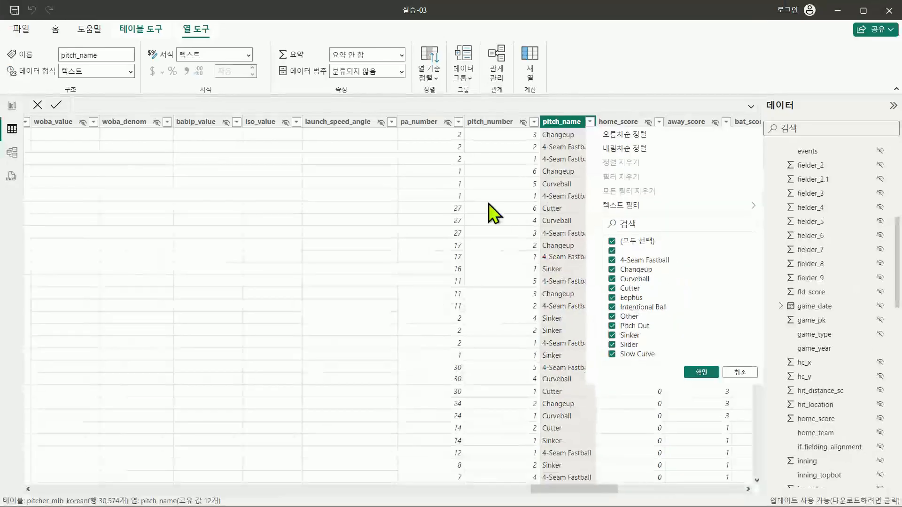
pyautogui.click(588, 78)
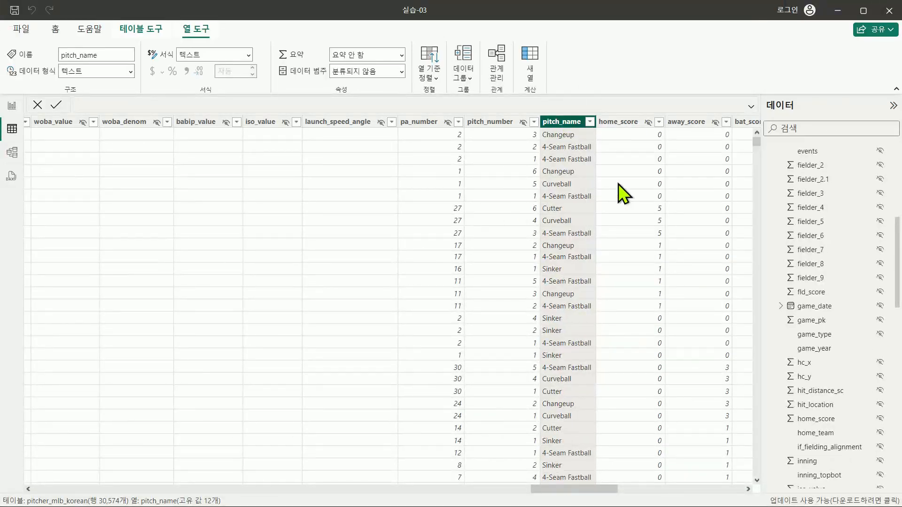
# Filter the player_name column to show only the rows of 류현진
pyautogui.hscroll(-10, 478, 256)
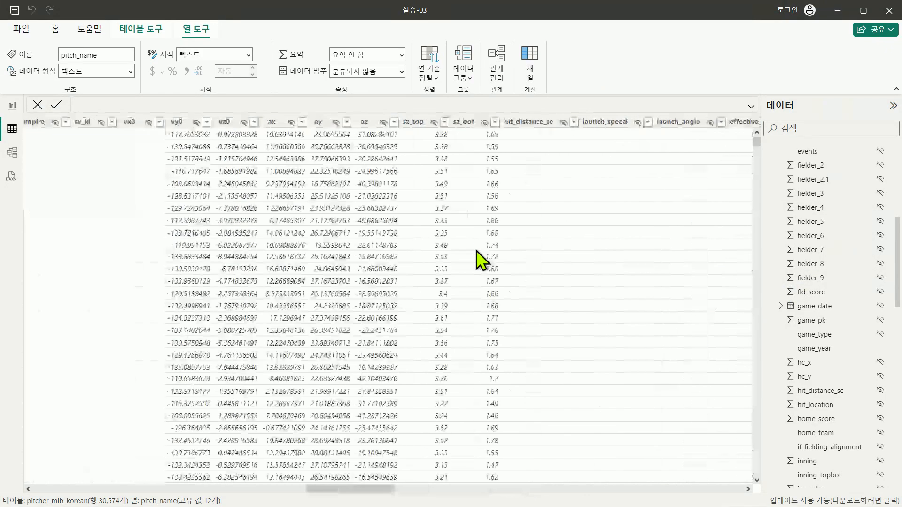
pyautogui.hscroll(-10, 409, 227)
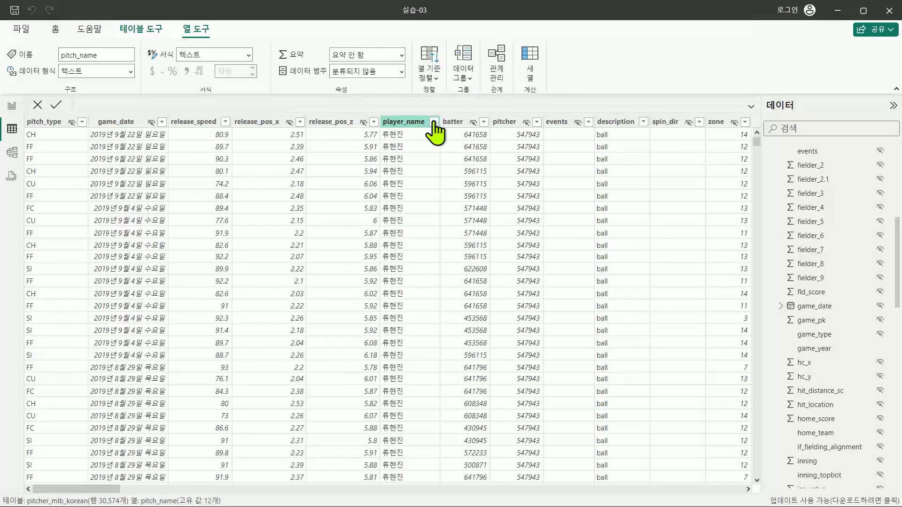
pyautogui.click(433, 122)
pyautogui.click(465, 241)
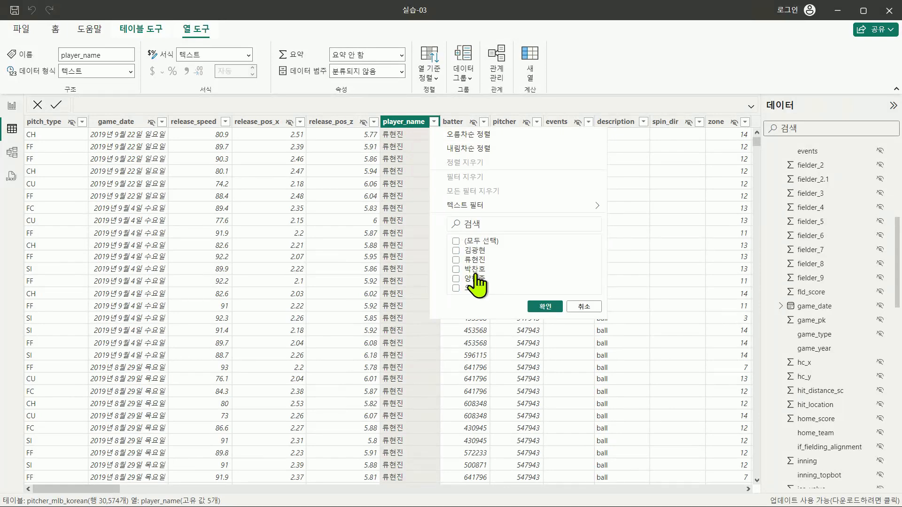
pyautogui.click(456, 260)
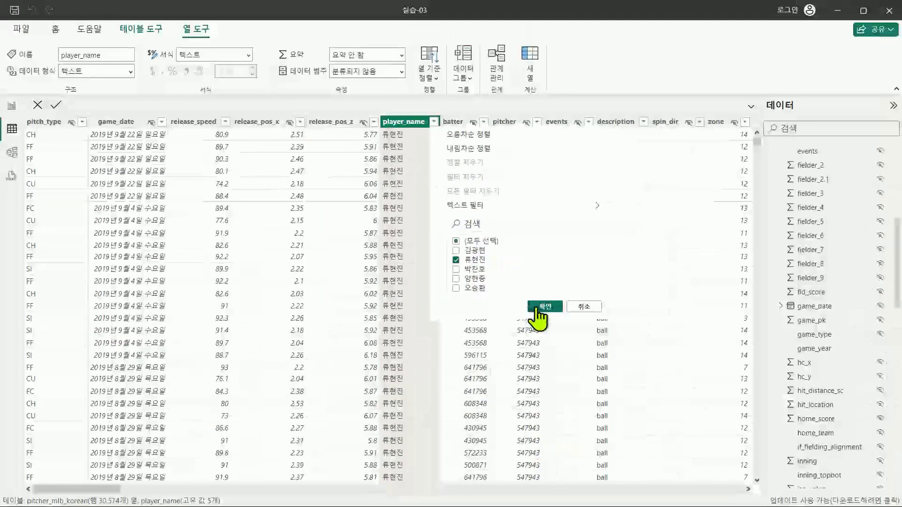
pyautogui.click(602, 353)
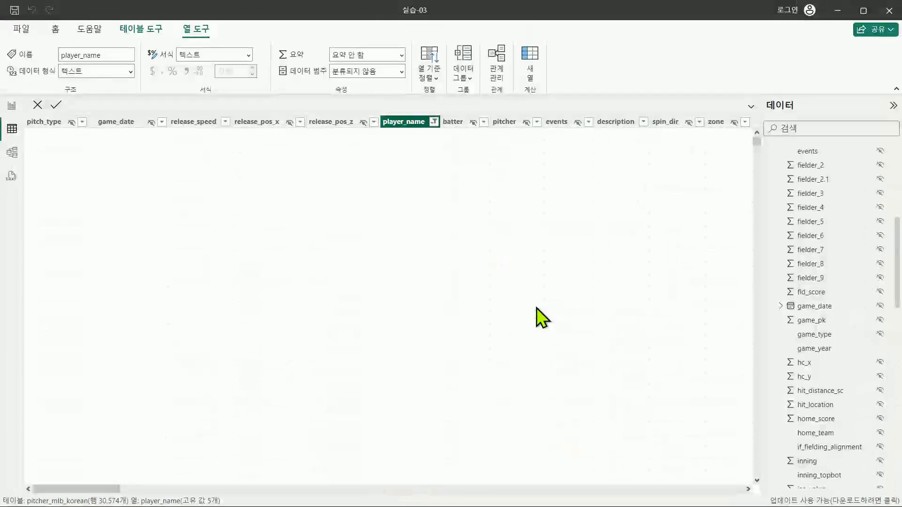
# Examine which pitch types the pitch_name filter list offers for the filtered player
pyautogui.hscroll(10, 530, 299)
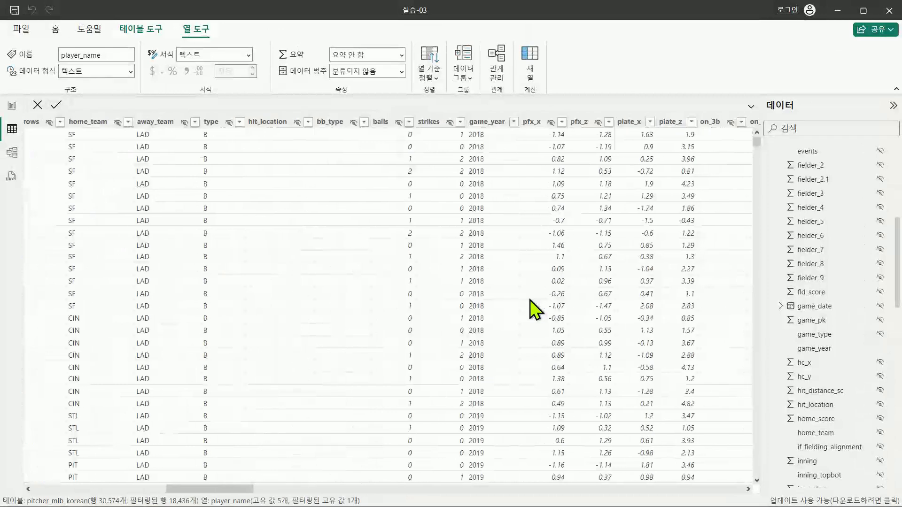
pyautogui.hscroll(15, 530, 299)
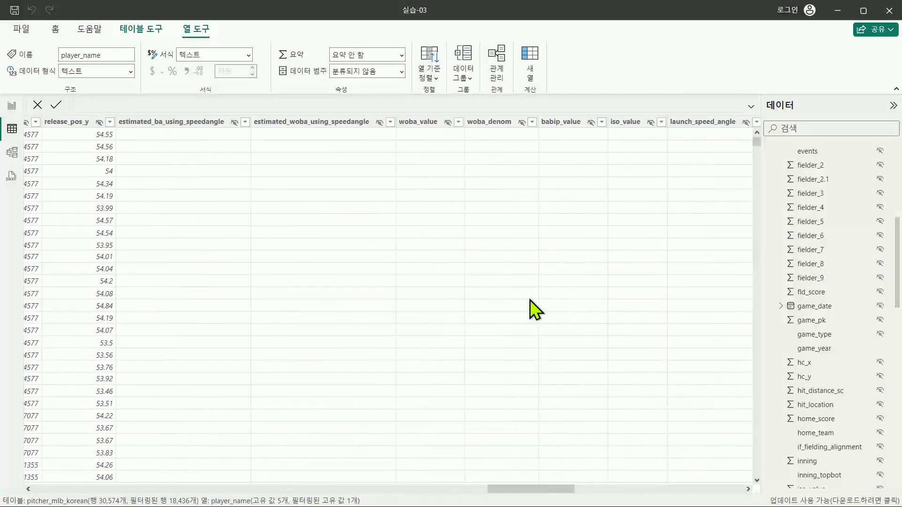
pyautogui.hscroll(10, 535, 308)
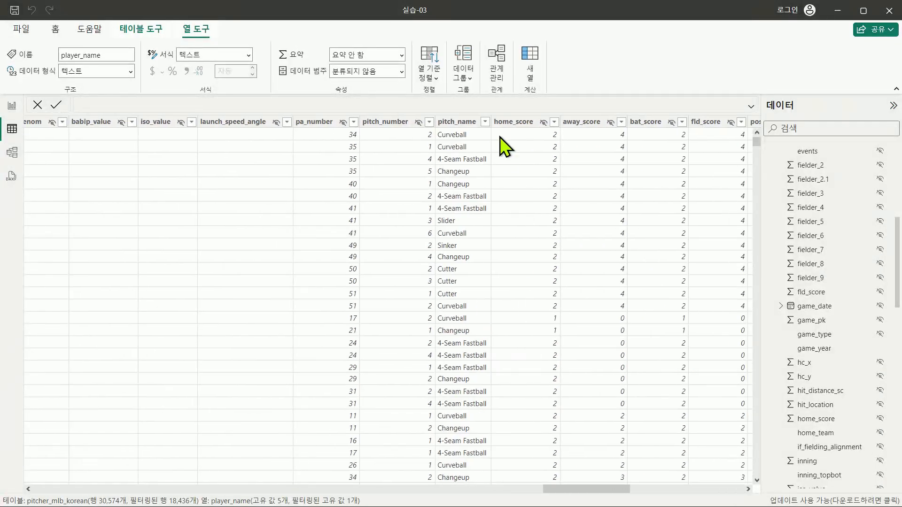
pyautogui.click(485, 123)
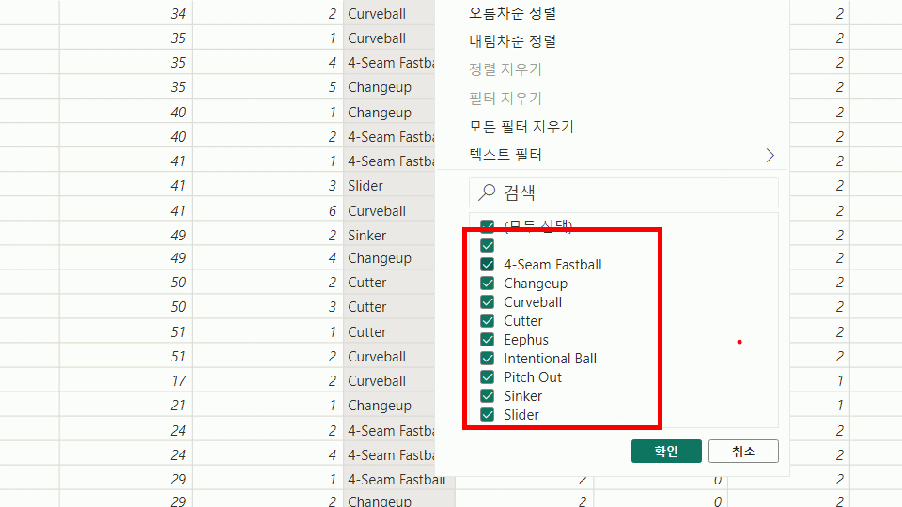
pyautogui.moveTo(608, 269); pyautogui.dragTo(634, 268)
pyautogui.moveTo(578, 294); pyautogui.dragTo(608, 297)
pyautogui.moveTo(562, 319)
pyautogui.mouseDown()
pyautogui.moveTo(599, 318)
pyautogui.moveTo(653, 359)
pyautogui.mouseUp()
pyautogui.moveTo(609, 387); pyautogui.dragTo(639, 384)
pyautogui.moveTo(591, 405); pyautogui.dragTo(622, 403)
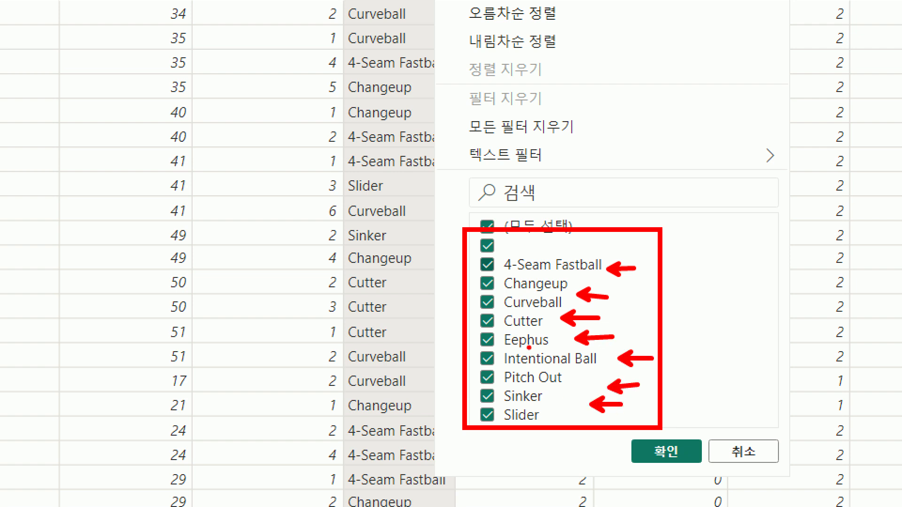
pyautogui.press('Escape')
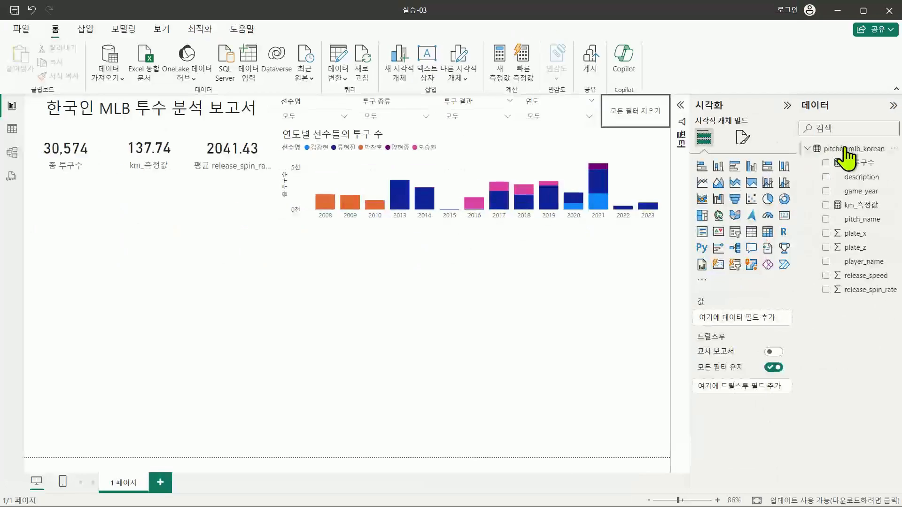
# Create a new measure in the pitcher_mlb_korean table and replace its default name with 구종 수
pyautogui.rightClick(844, 149)
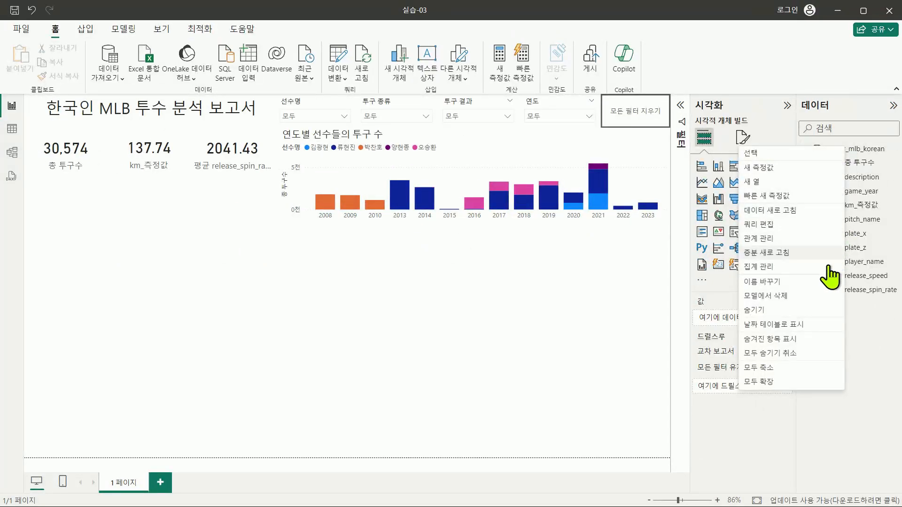
pyautogui.click(783, 166)
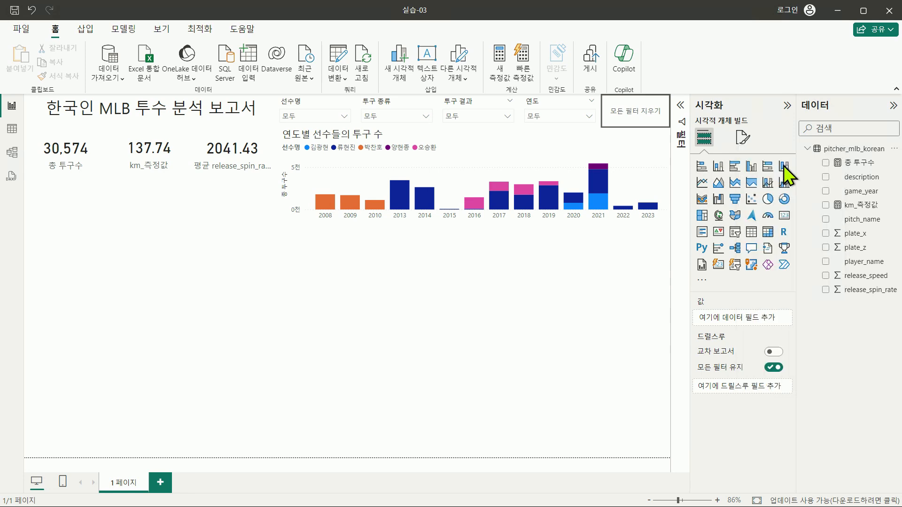
pyautogui.click(719, 198)
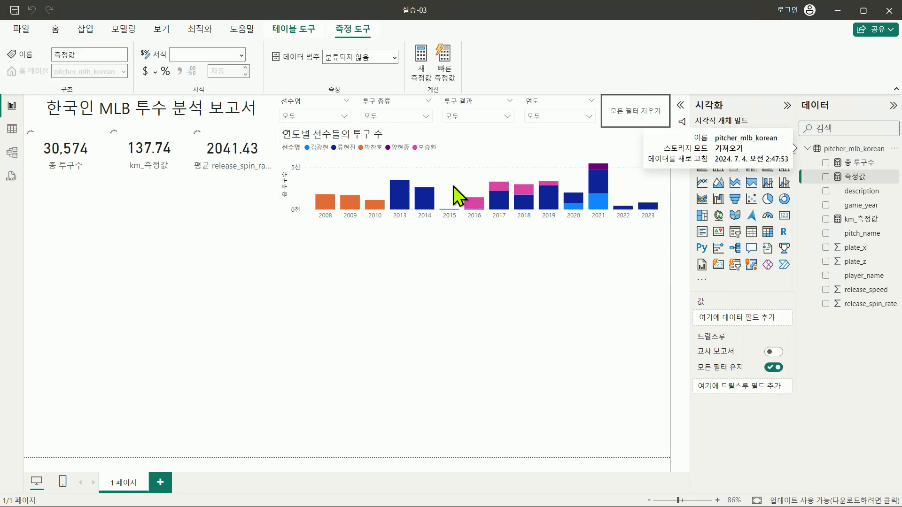
pyautogui.press('Home')
pyautogui.press('Delete')
pyautogui.press('Delete')
pyautogui.press('Delete')
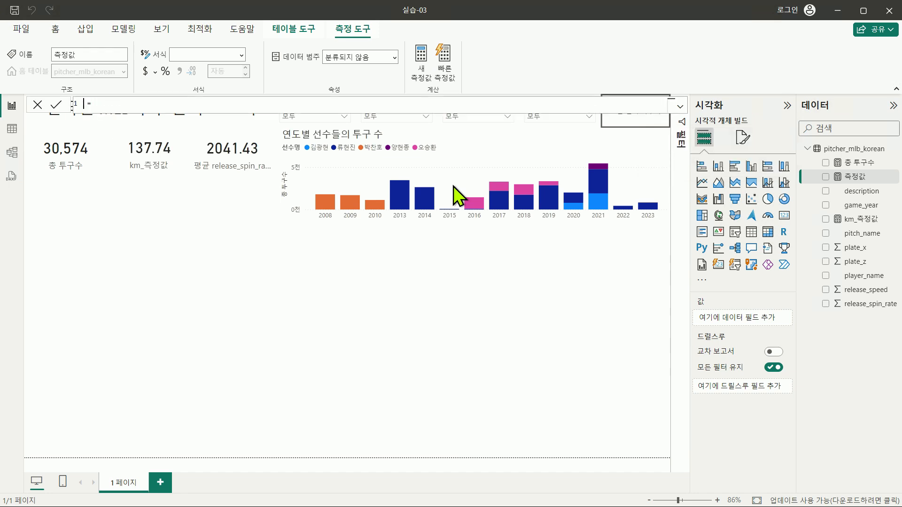
pyautogui.write('구종')
# Begin the 구종 수 measure's formula with the DISTINCTCOUNT function
pyautogui.write('dis')
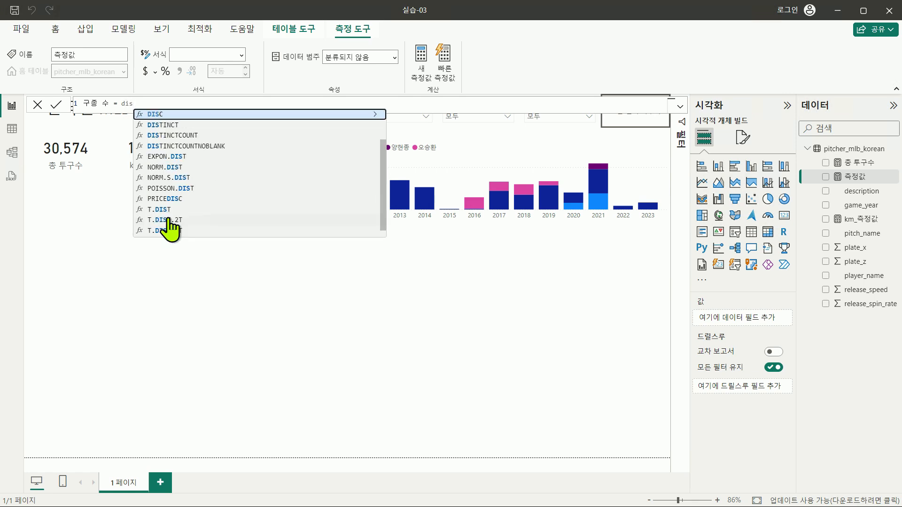
pyautogui.write('t')
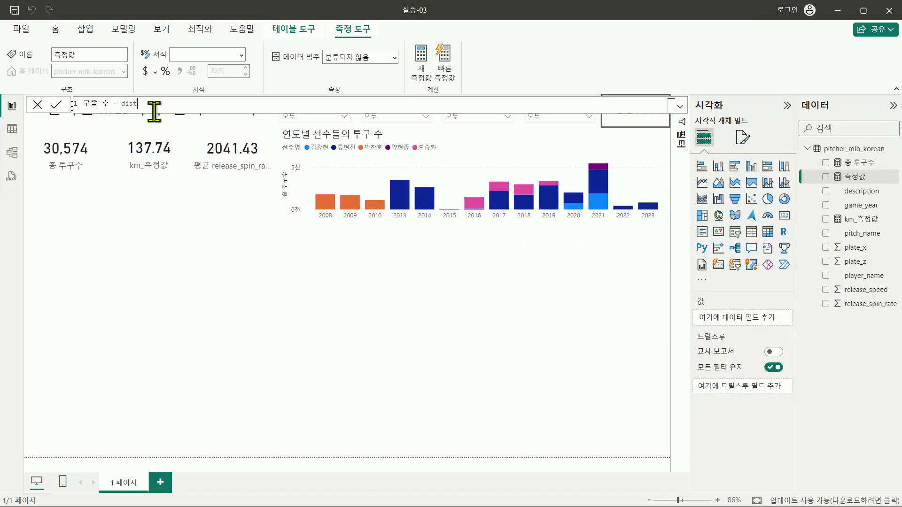
pyautogui.write('i')
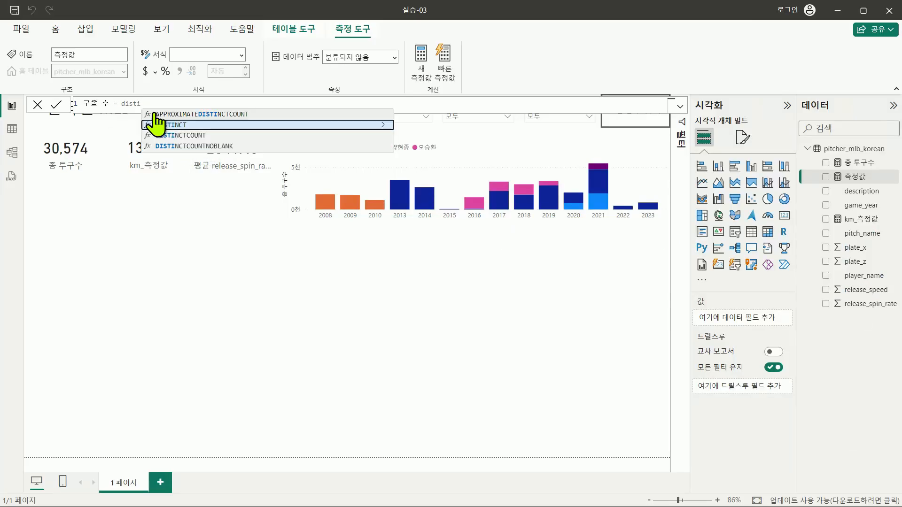
pyautogui.click(157, 135)
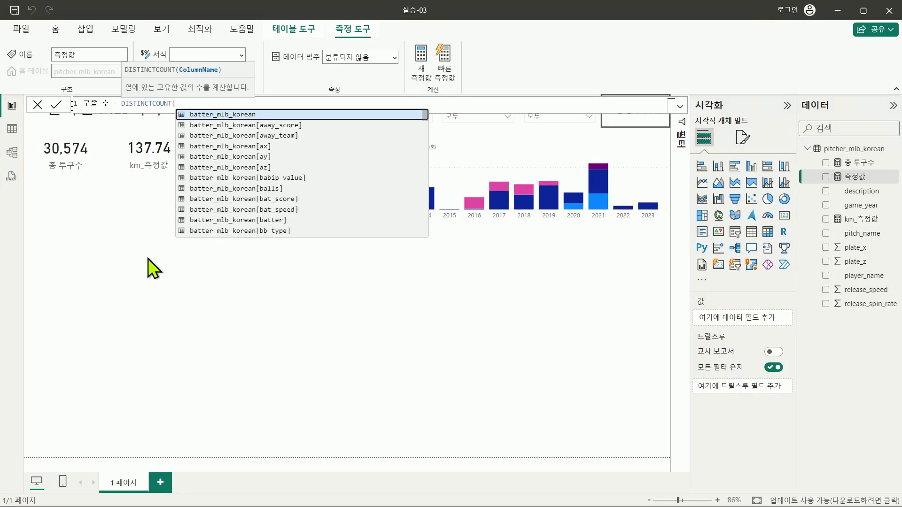
pyautogui.hotkey('ctrl', '1')
pyautogui.click(140, 103)
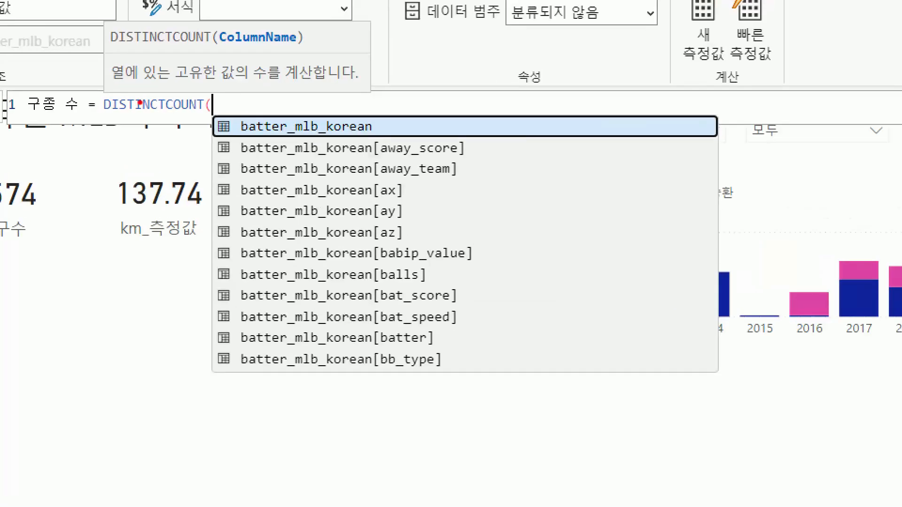
pyautogui.moveTo(132, 94); pyautogui.dragTo(325, 80)
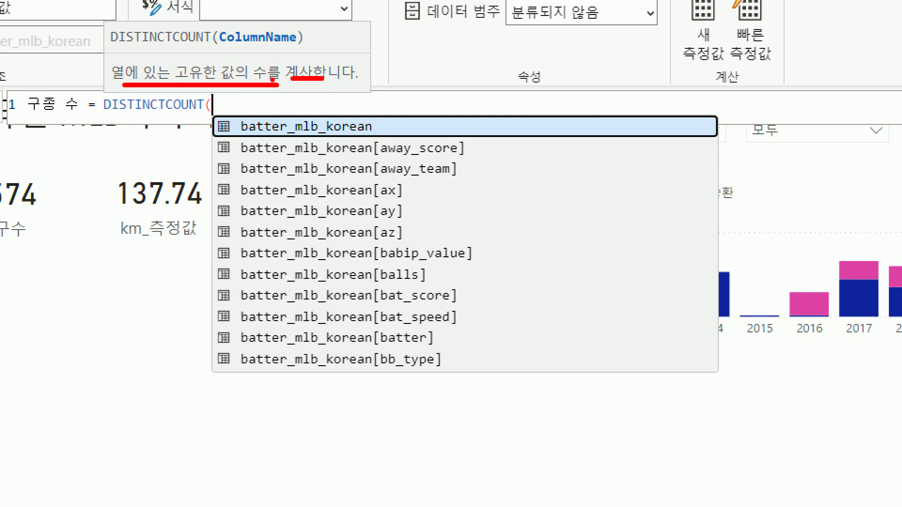
pyautogui.moveTo(167, 53); pyautogui.dragTo(244, 92)
pyautogui.moveTo(250, 59); pyautogui.dragTo(369, 47)
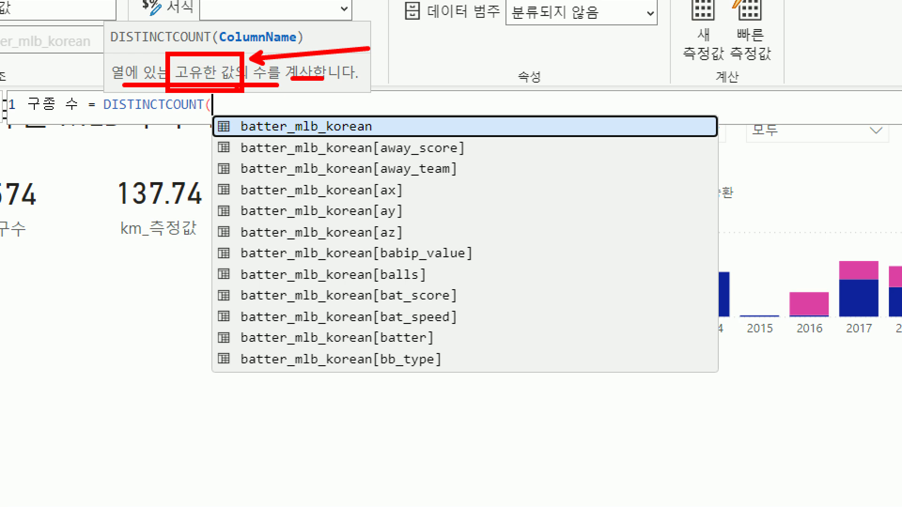
pyautogui.press('Escape')
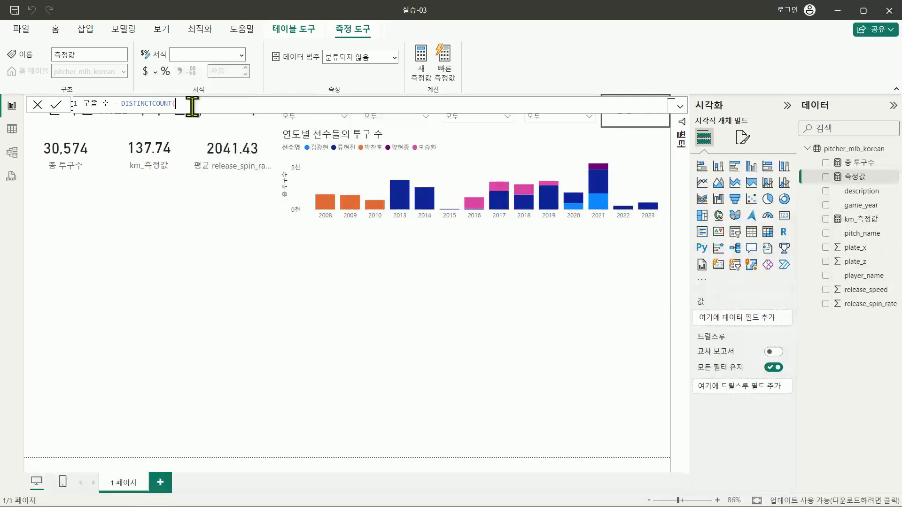
# Complete the DISTINCTCOUNT formula with the column pitcher_mlb_korean[pitch_name] as its argument and commit the 구종 수 measure
pyautogui.press('BackSpace')
pyautogui.write('(')
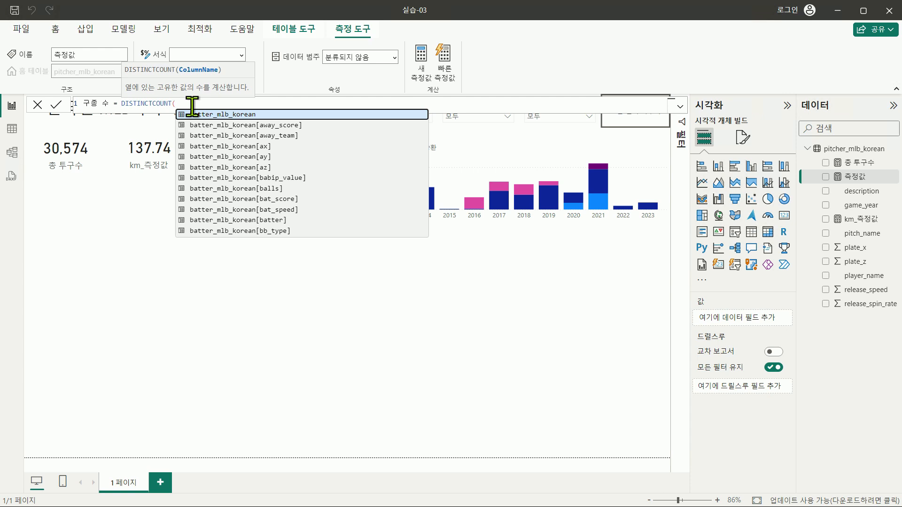
pyautogui.write('pitcher_mlb_korean')
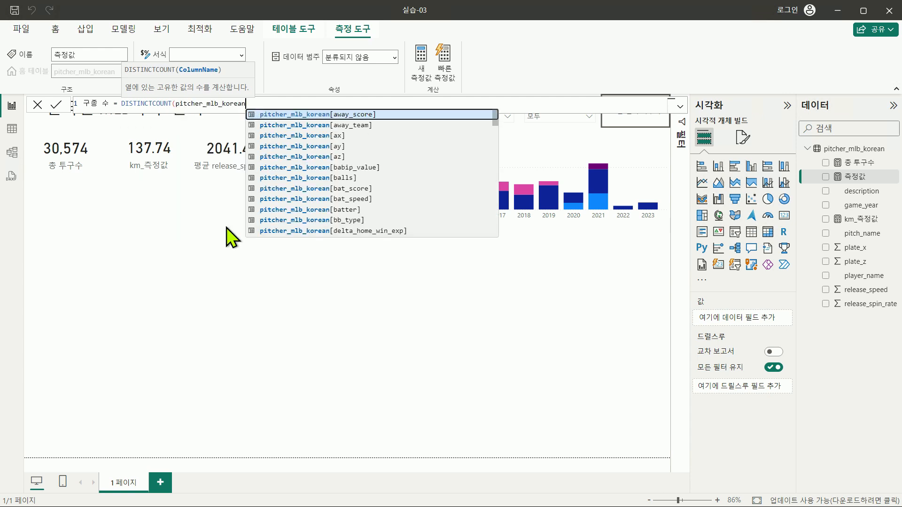
pyautogui.write('[pi')
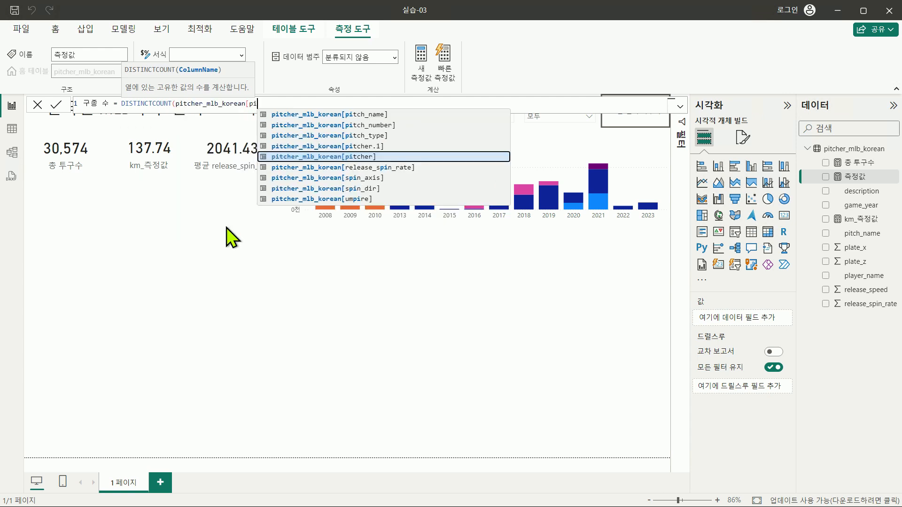
pyautogui.write('tch_na')
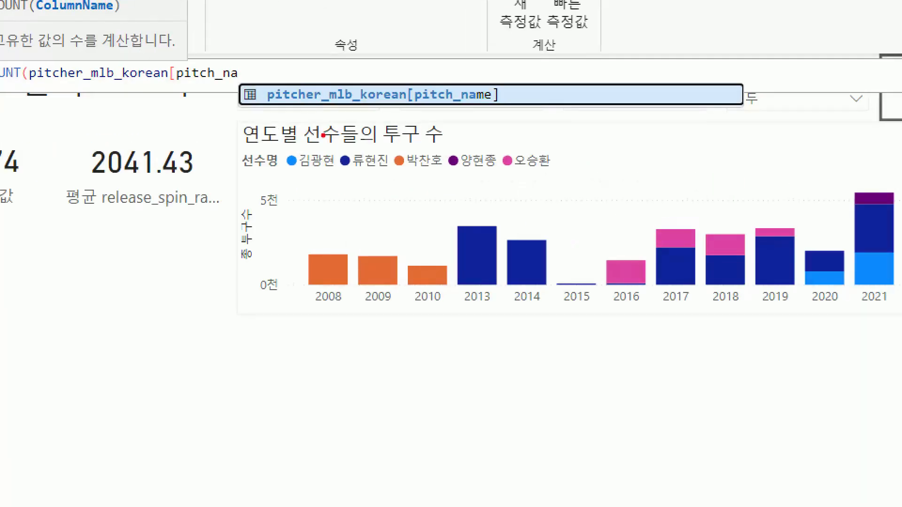
pyautogui.moveTo(271, 104); pyautogui.dragTo(515, 104)
pyautogui.moveTo(562, 71); pyautogui.dragTo(511, 90)
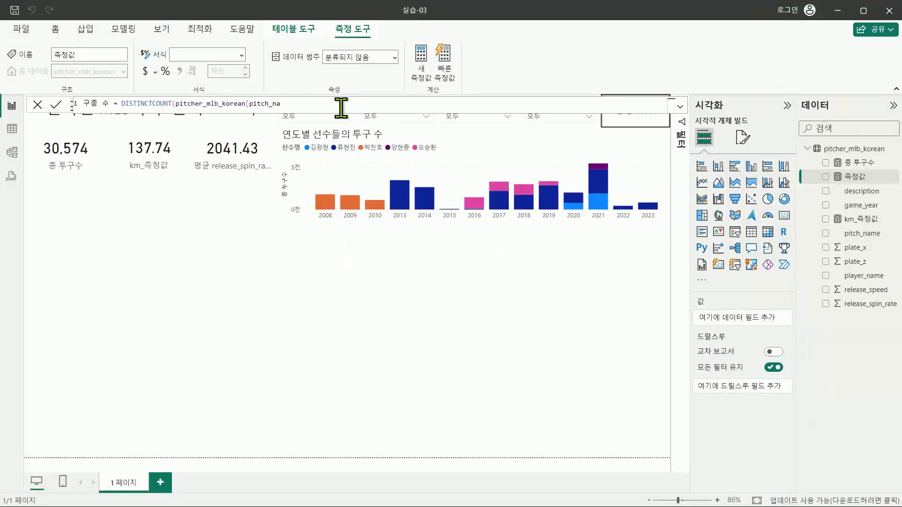
pyautogui.write('me')
pyautogui.press('Tab')
pyautogui.write(')')
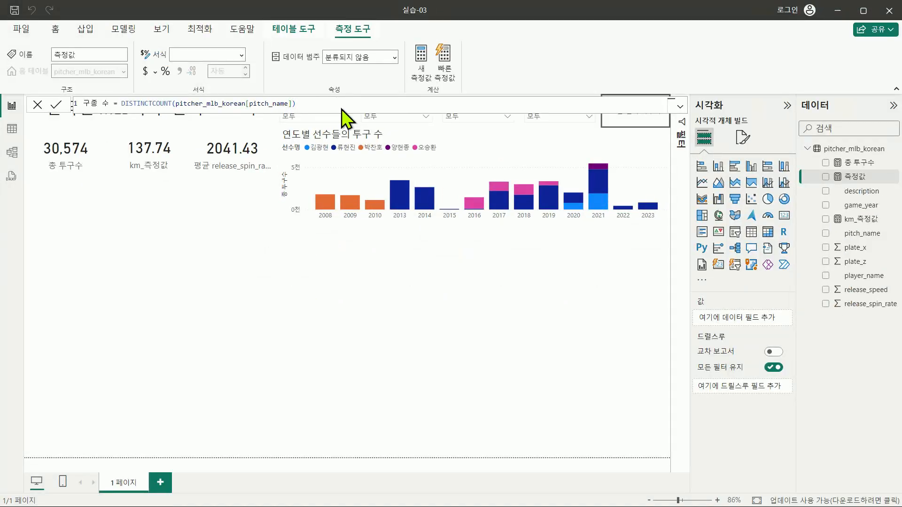
pyautogui.press('Return')
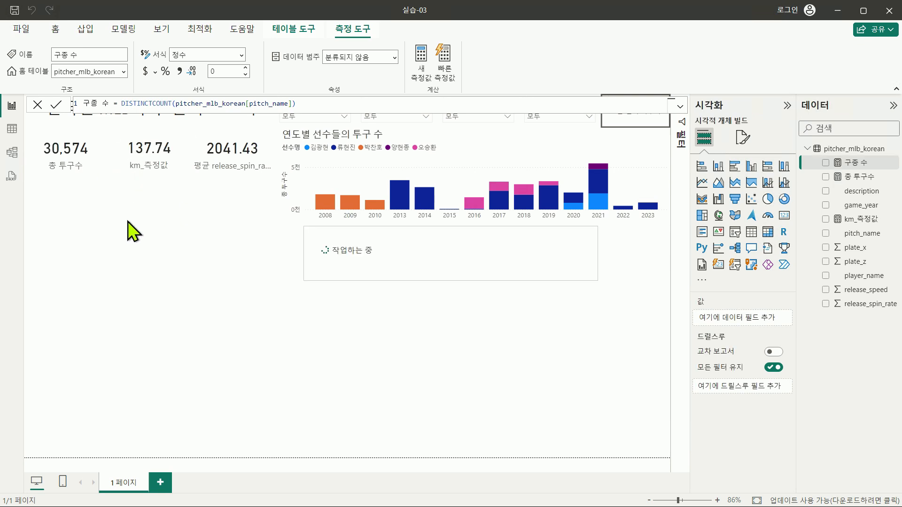
# Add a card visual showing the 구종 수 measure and place it below the 총 투구수 card
pyautogui.click(196, 249)
pyautogui.click(783, 216)
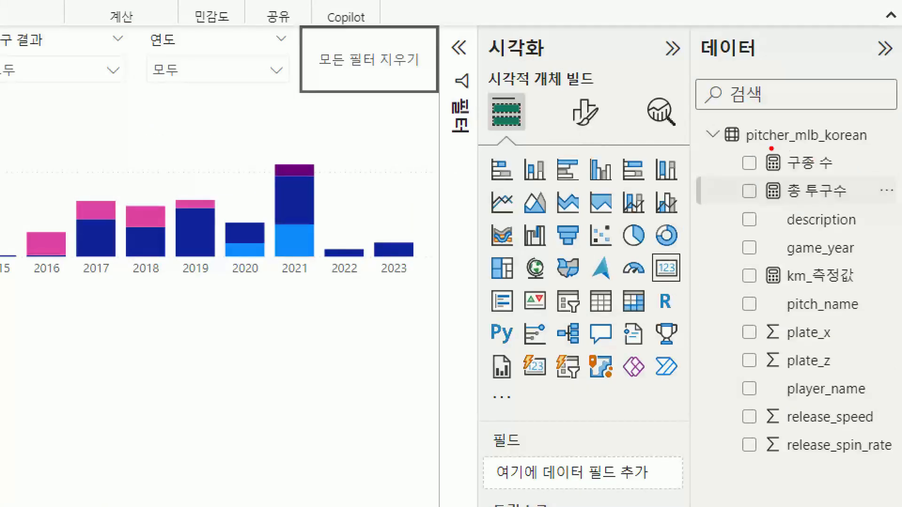
pyautogui.moveTo(752, 141)
pyautogui.mouseDown()
pyautogui.moveTo(777, 158)
pyautogui.moveTo(844, 174)
pyautogui.mouseUp()
pyautogui.moveTo(848, 166); pyautogui.dragTo(884, 164)
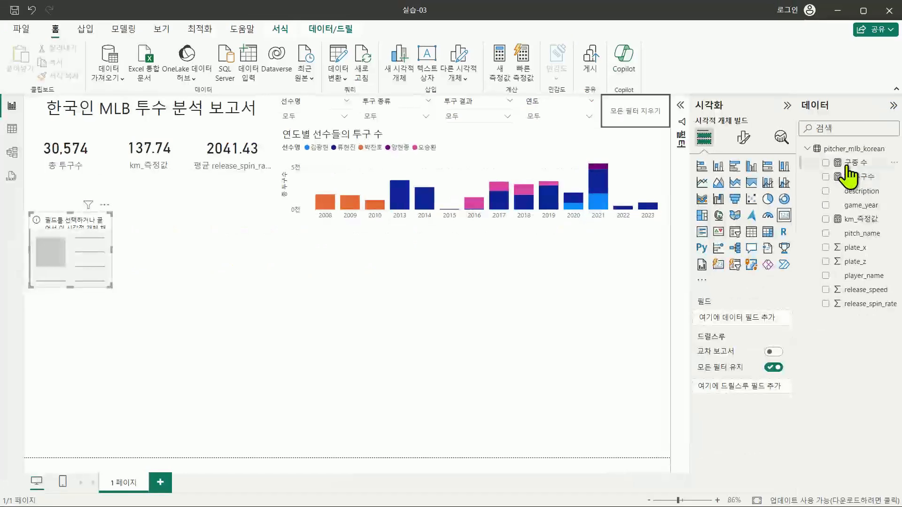
pyautogui.moveTo(799, 163)
pyautogui.mouseDown()
pyautogui.moveTo(686, 235)
pyautogui.moveTo(603, 457)
pyautogui.mouseUp()
pyautogui.moveTo(752, 309); pyautogui.dragTo(750, 321)
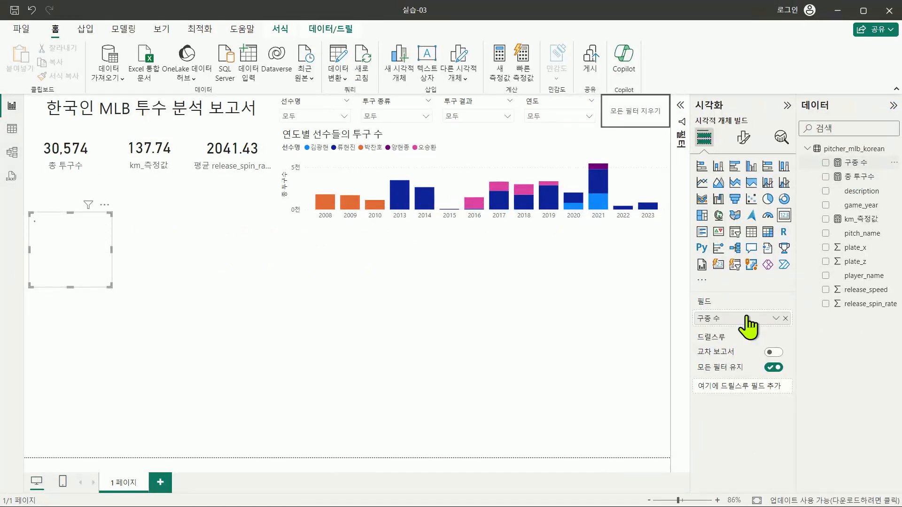
pyautogui.moveTo(652, 264)
pyautogui.mouseDown()
pyautogui.moveTo(715, 346)
pyautogui.moveTo(731, 348)
pyautogui.mouseUp()
pyautogui.moveTo(826, 262); pyautogui.dragTo(736, 301)
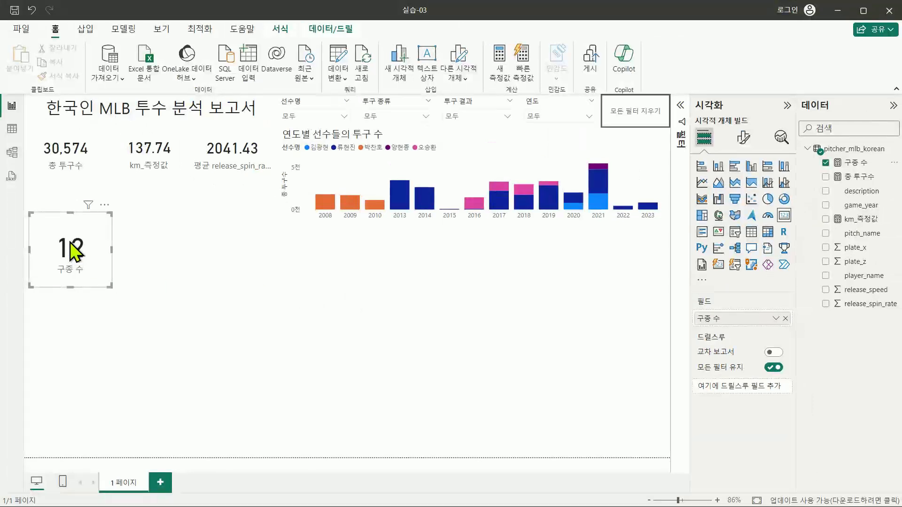
pyautogui.moveTo(70, 242); pyautogui.dragTo(83, 218)
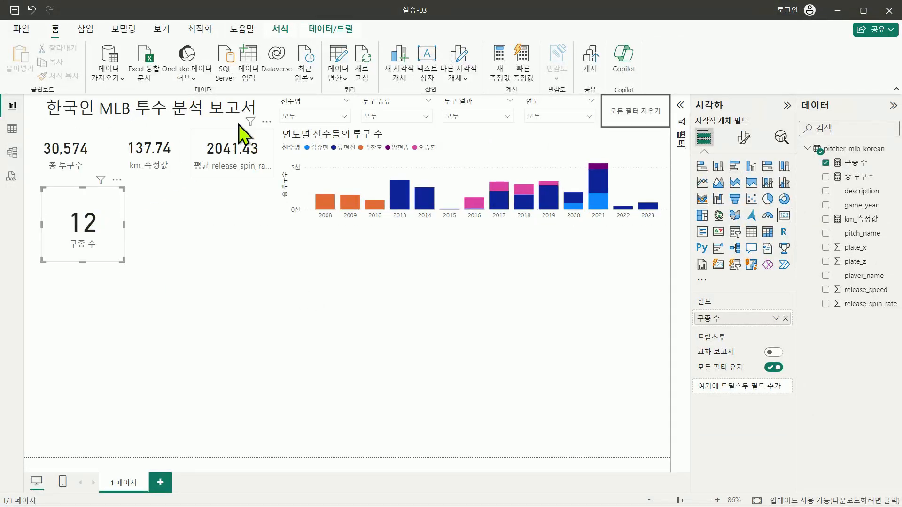
# Check the 구종 수 card for each player with the 선수명 slicer, then leave the slicer set to 류현진
pyautogui.click(301, 118)
pyautogui.click(303, 146)
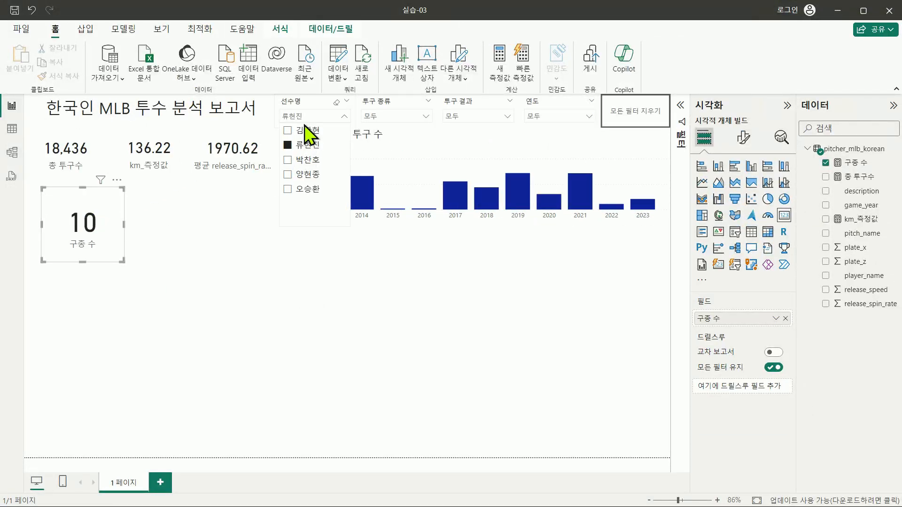
pyautogui.click(307, 160)
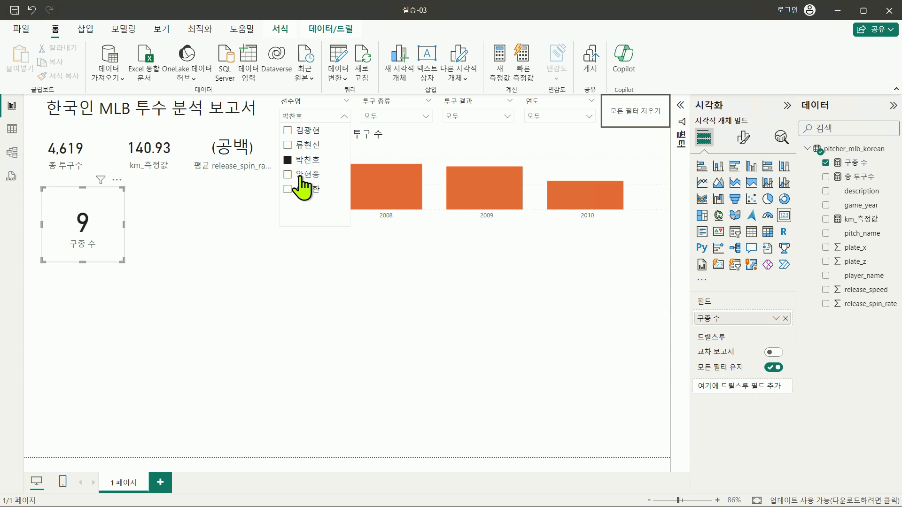
pyautogui.click(305, 175)
pyautogui.click(306, 131)
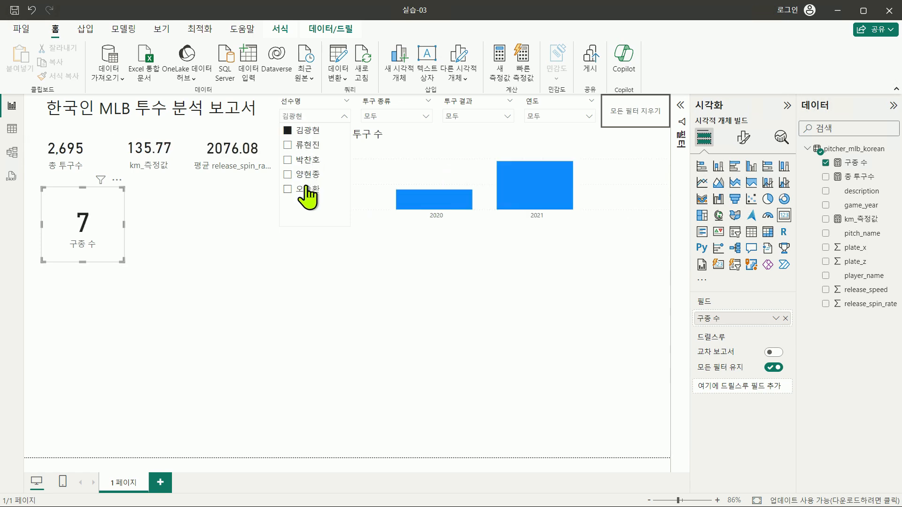
pyautogui.click(306, 189)
pyautogui.click(304, 146)
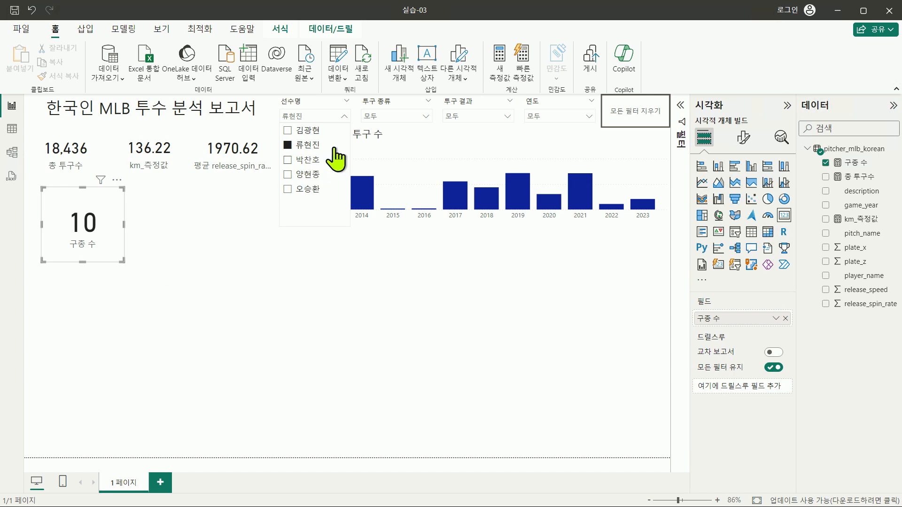
pyautogui.click(344, 116)
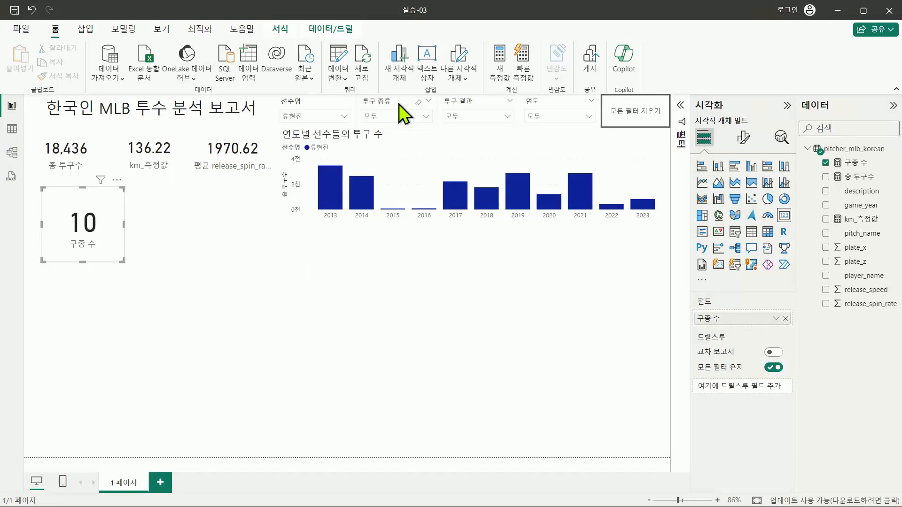
# Examine all the pitch types that the 투구 종류 slicer lists for the selected player, down to the end of the list
pyautogui.click(425, 122)
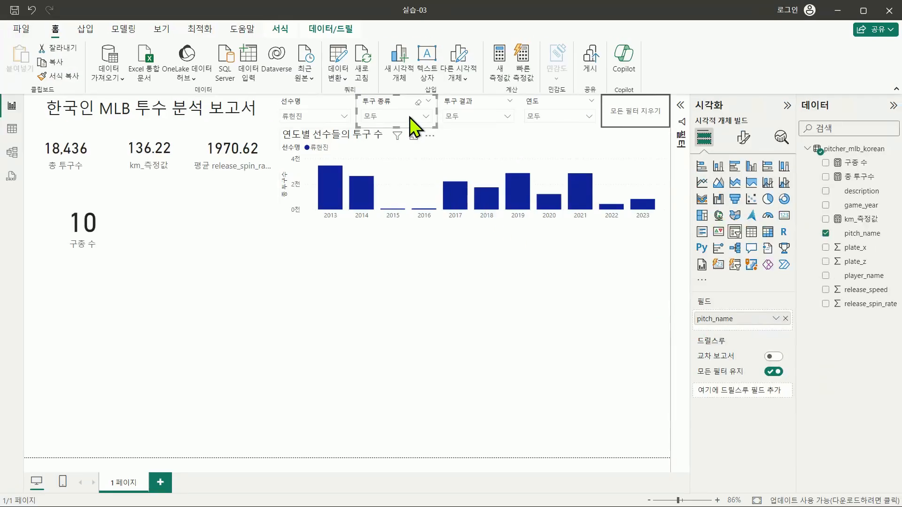
pyautogui.click(410, 117)
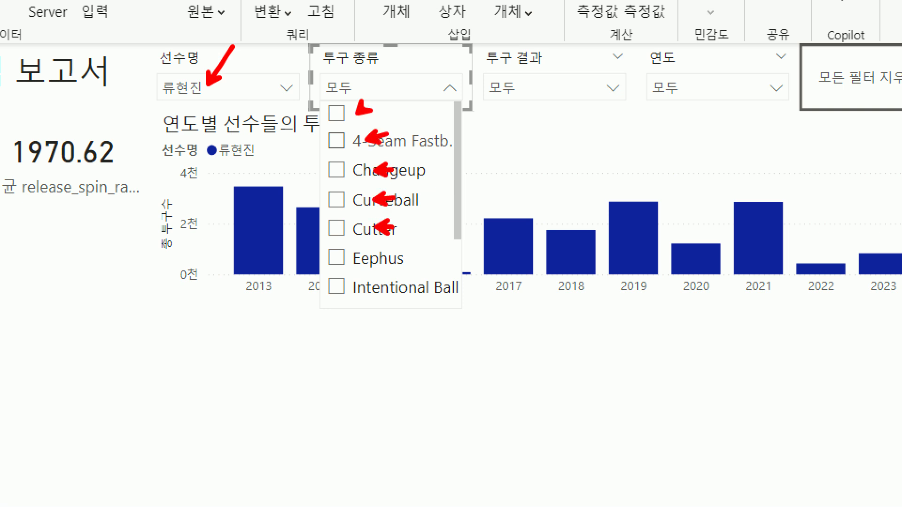
pyautogui.moveTo(375, 262); pyautogui.dragTo(421, 285)
pyautogui.press('Escape')
pyautogui.scroll(-1, 406, 212)
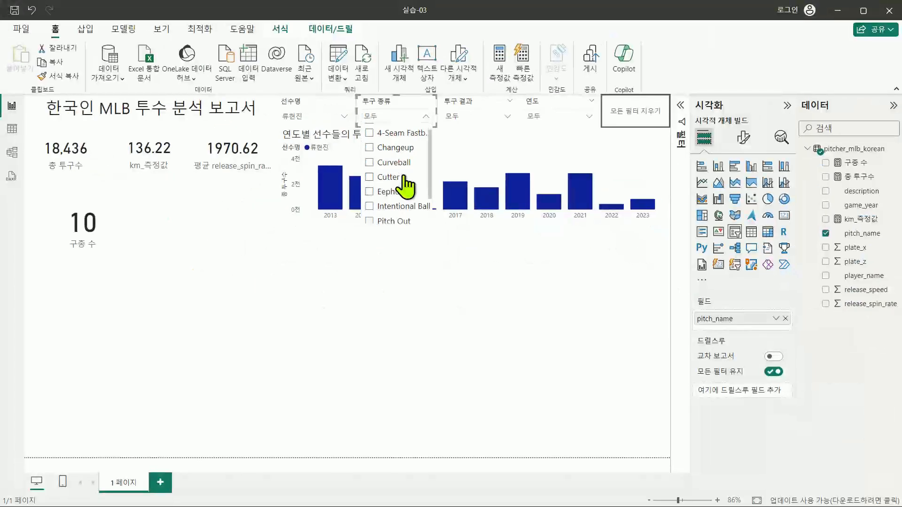
pyautogui.scroll(-1, 404, 179)
pyautogui.hotkey('ctrl', '1')
pyautogui.click(400, 187)
pyautogui.moveTo(398, 187); pyautogui.dragTo(430, 180)
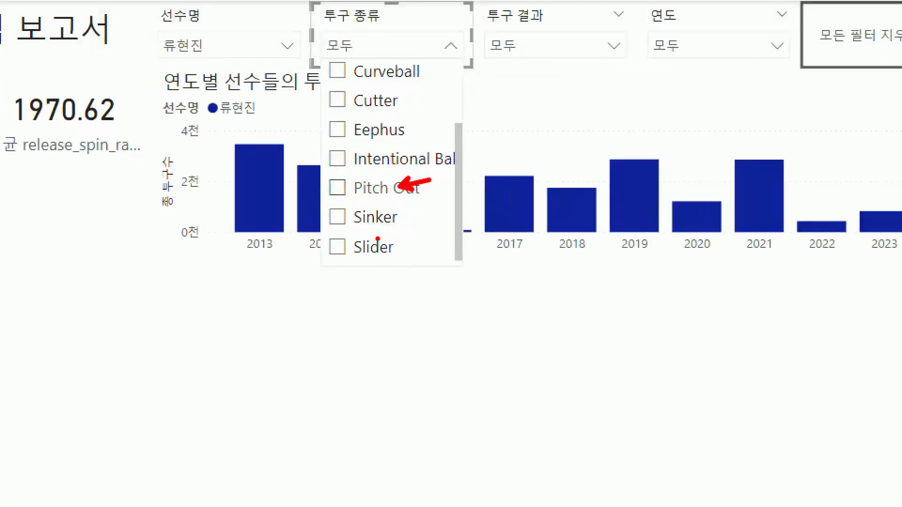
pyautogui.moveTo(396, 216); pyautogui.dragTo(430, 209)
pyautogui.moveTo(392, 256); pyautogui.dragTo(419, 242)
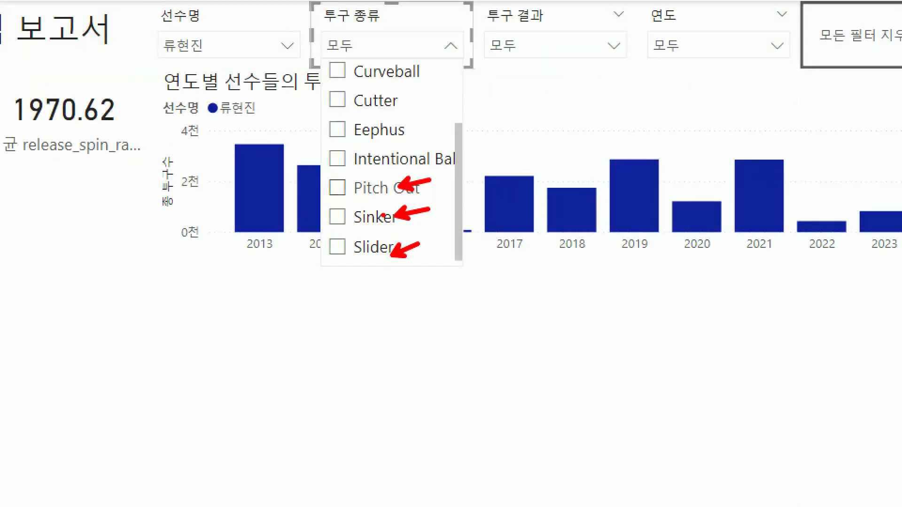
pyautogui.press('Escape')
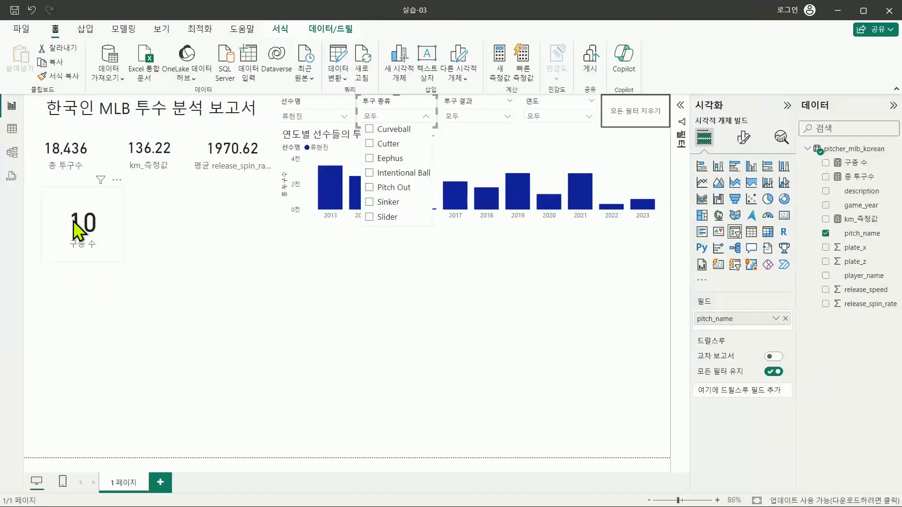
pyautogui.hotkey('ctrl', '1')
pyautogui.click(103, 238)
pyautogui.moveTo(104, 238)
pyautogui.mouseDown()
pyautogui.moveTo(104, 246)
pyautogui.moveTo(39, 217)
pyautogui.moveTo(165, 206)
pyautogui.moveTo(164, 258)
pyautogui.moveTo(191, 276)
pyautogui.moveTo(183, 296)
pyautogui.mouseUp()
pyautogui.moveTo(208, 253); pyautogui.dragTo(192, 296)
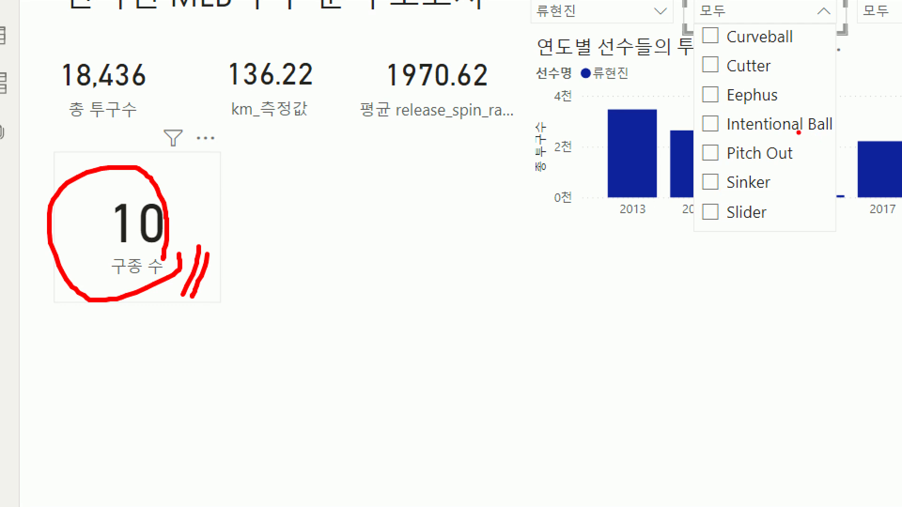
pyautogui.press('Escape')
# Return to the start of the 투구 종류 slicer's list and examine its first entries, including the blank one
pyautogui.scroll(3, 396, 178)
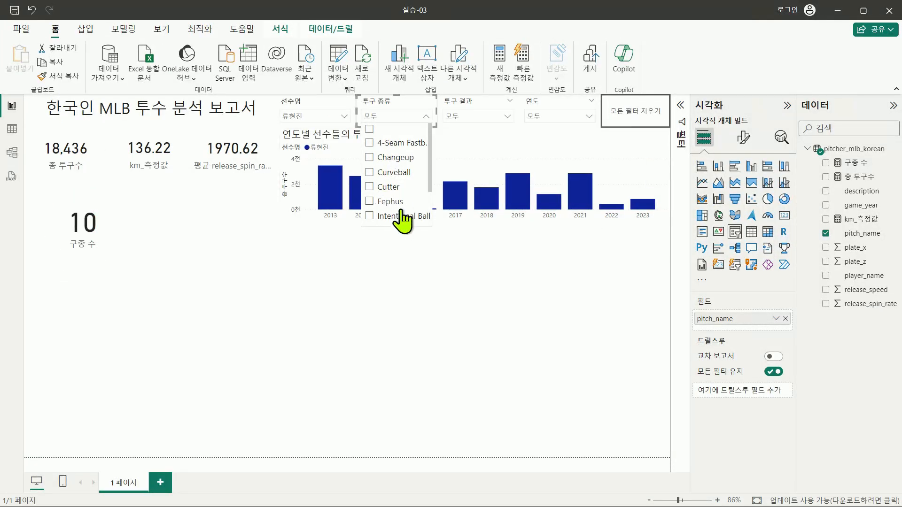
pyautogui.hotkey('ctrl', '1')
pyautogui.click(409, 183)
pyautogui.moveTo(415, 113)
pyautogui.mouseDown()
pyautogui.moveTo(450, 126)
pyautogui.moveTo(426, 203)
pyautogui.mouseUp()
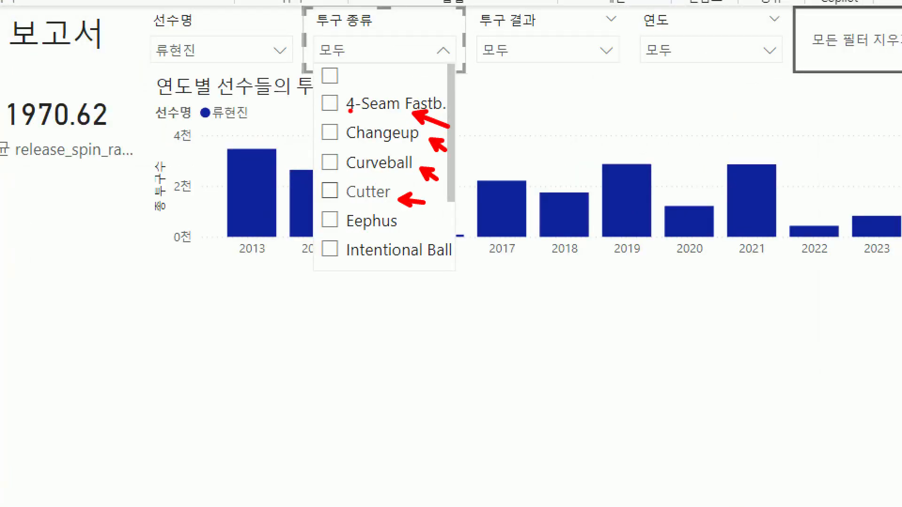
pyautogui.moveTo(343, 67); pyautogui.dragTo(407, 97)
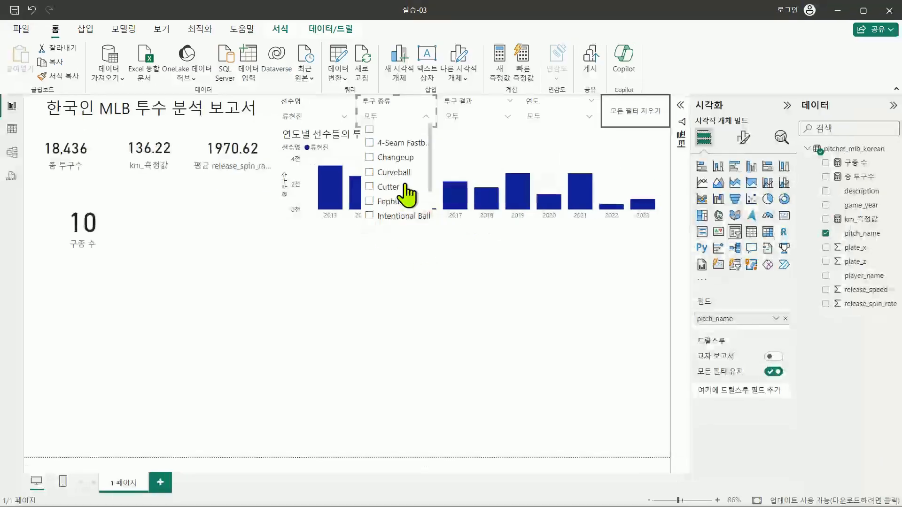
# Examine the pitch types from the start to the end of the 투구 종류 slicer's list and compare them with the 구종 수 card
pyautogui.scroll(-3, 414, 183)
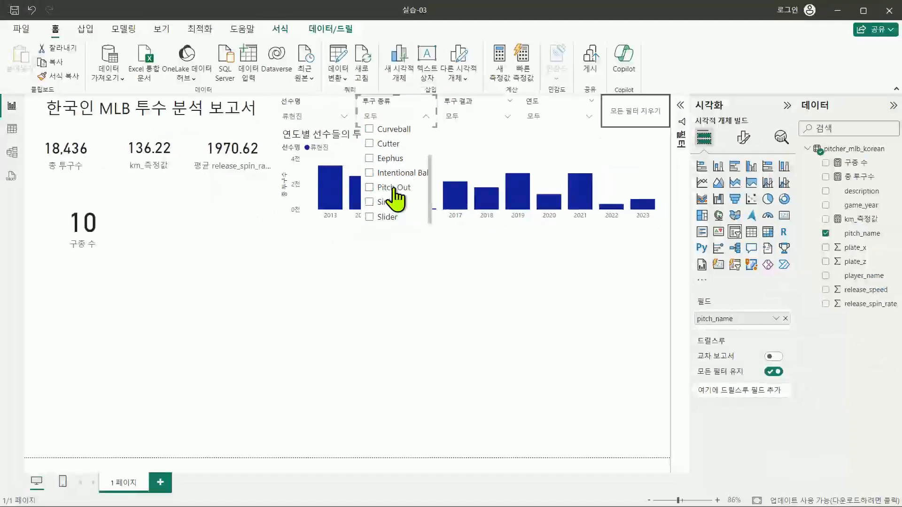
pyautogui.scroll(3, 382, 190)
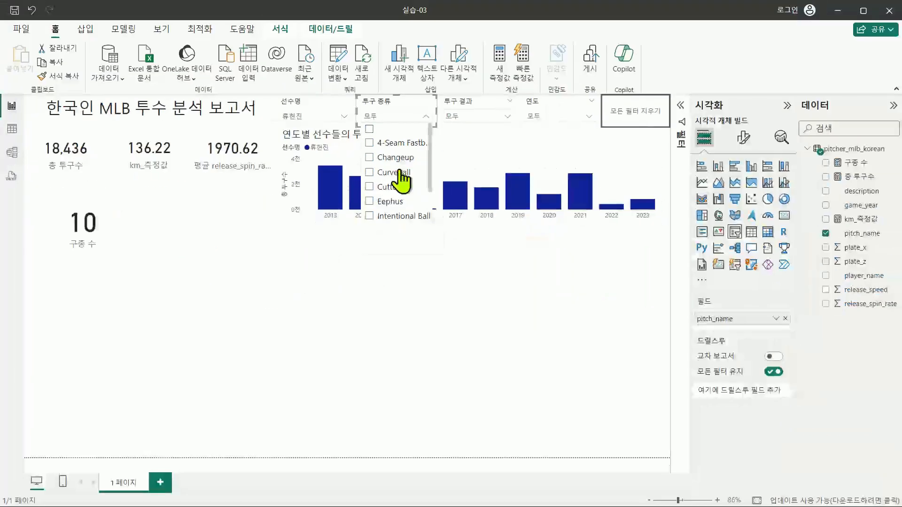
pyautogui.scroll(-3, 395, 230)
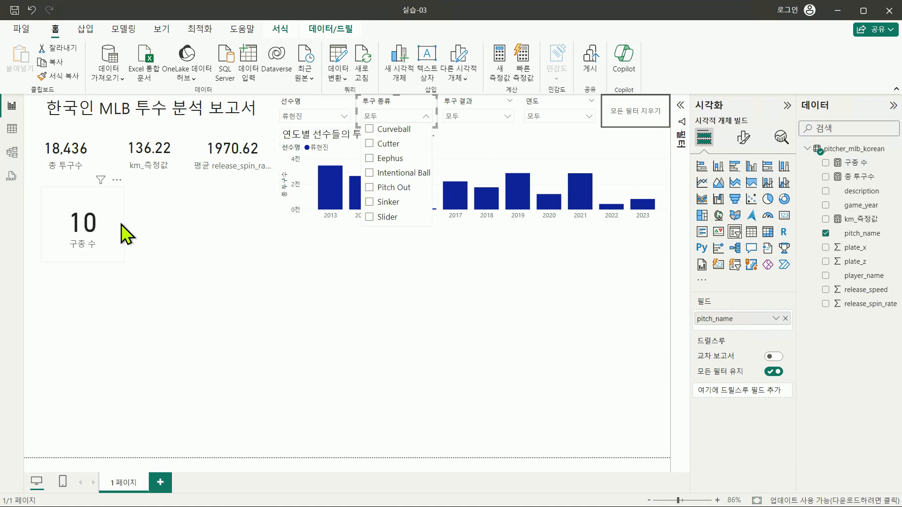
pyautogui.click(109, 217)
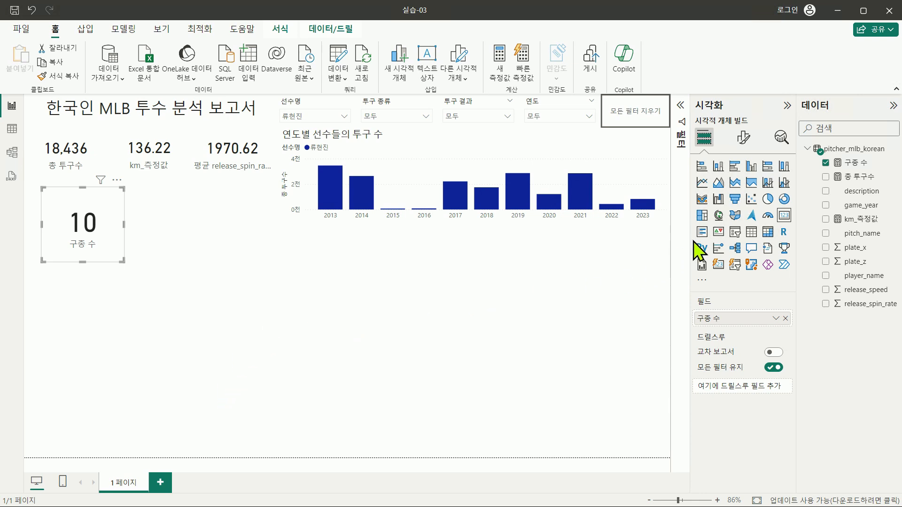
# Wrap the 구종 수 measure's DISTINCTCOUNT(pitcher_mlb_korean[pitch_name]) expression in CALCULATE
pyautogui.click(859, 162)
pyautogui.click(142, 104)
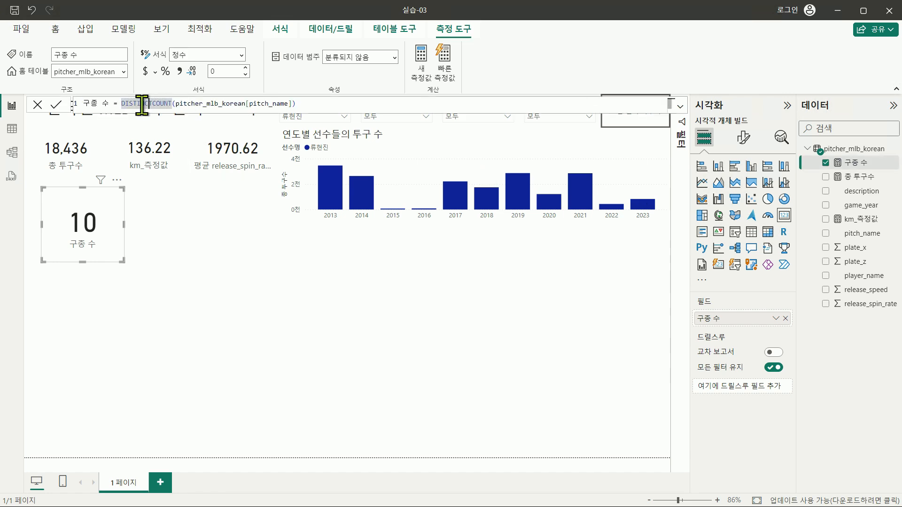
pyautogui.click(117, 104)
pyautogui.write('C')
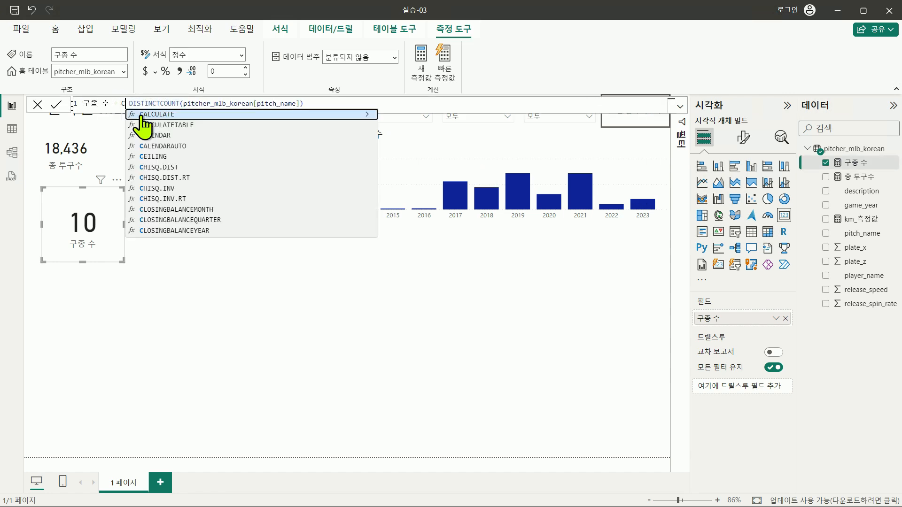
pyautogui.write('ALCULATE(')
pyautogui.press('Tab')
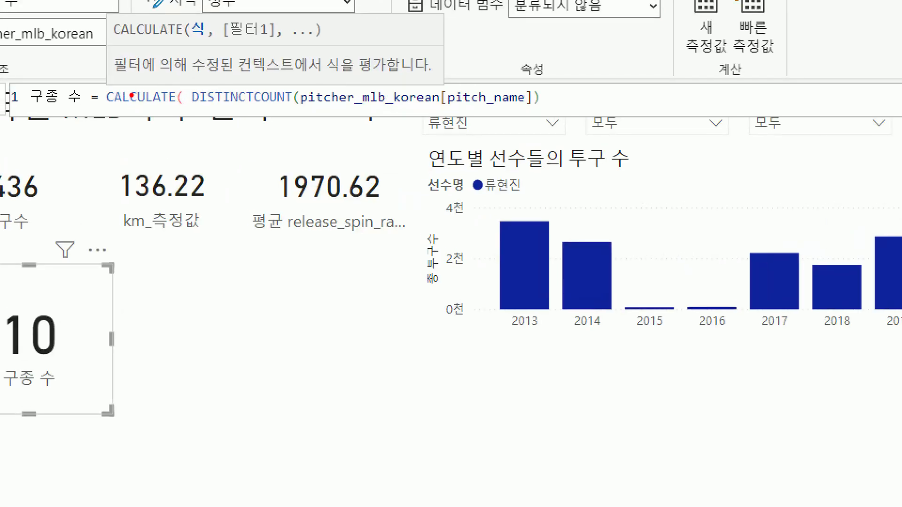
pyautogui.moveTo(30, 112); pyautogui.dragTo(177, 115)
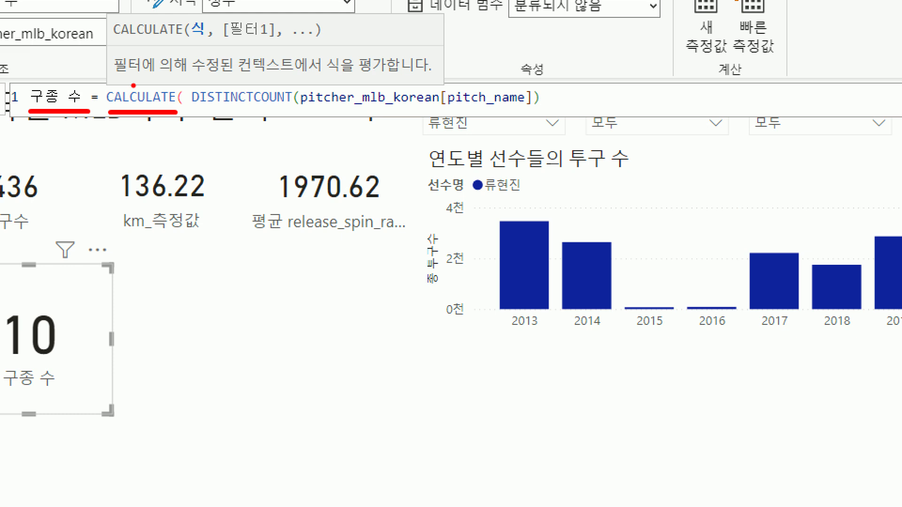
pyautogui.moveTo(125, 80); pyautogui.dragTo(429, 79)
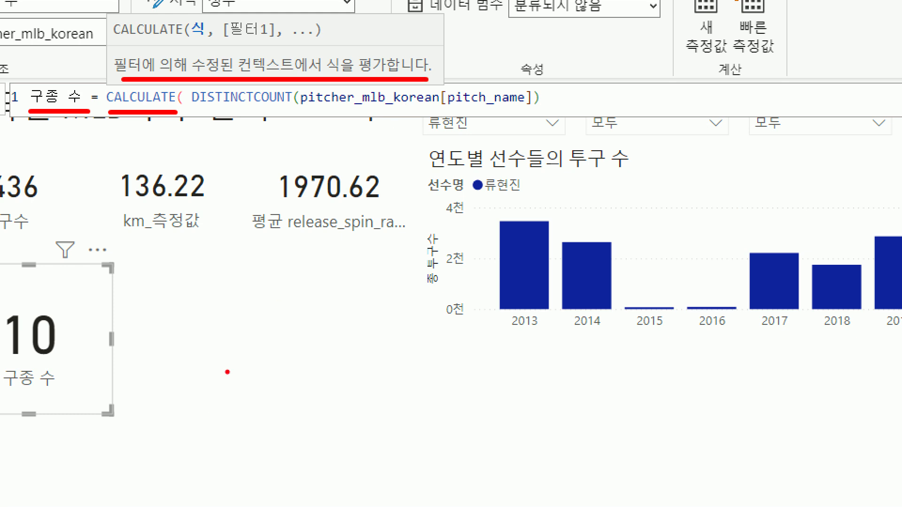
pyautogui.press('Escape')
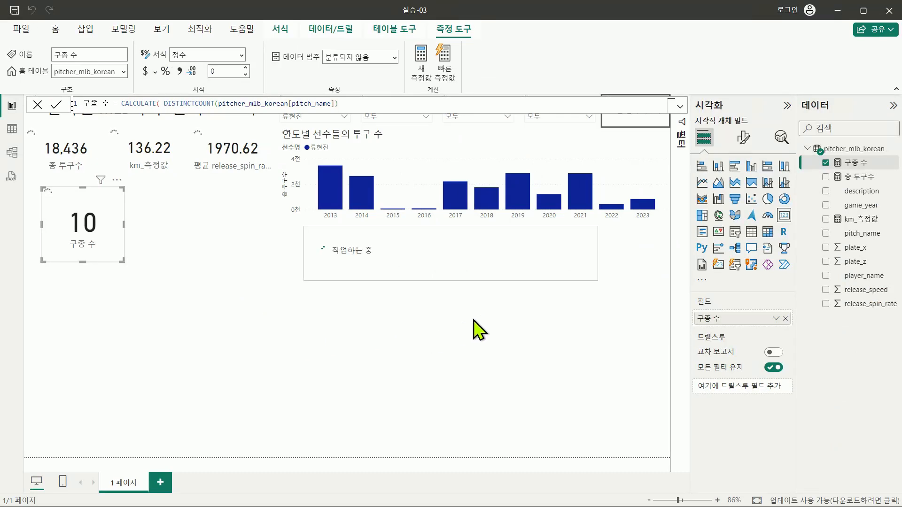
pyautogui.write(')')
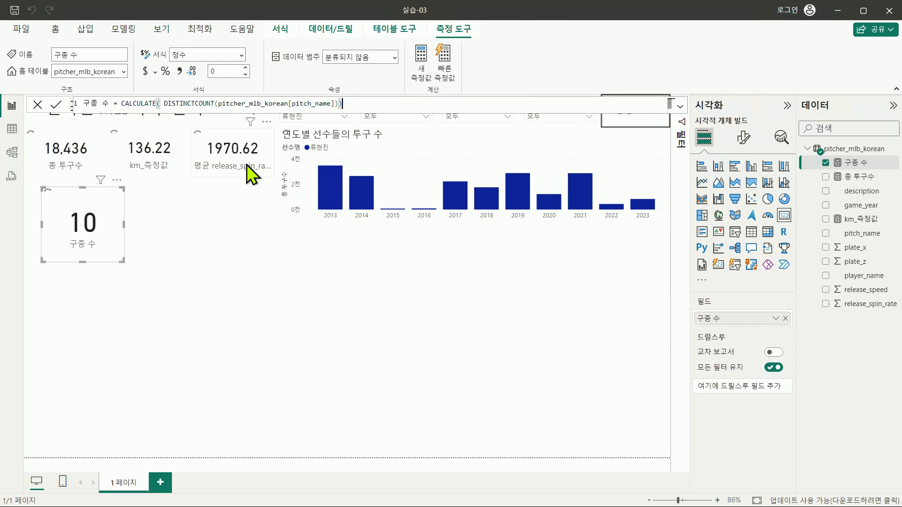
# Remove the CALCULATE wrapper from the 구종 수 measure, restoring DISTINCTCOUNT(pitcher_mlb_korean[pitch_name]), and commit the formula
pyautogui.doubleClick(169, 105)
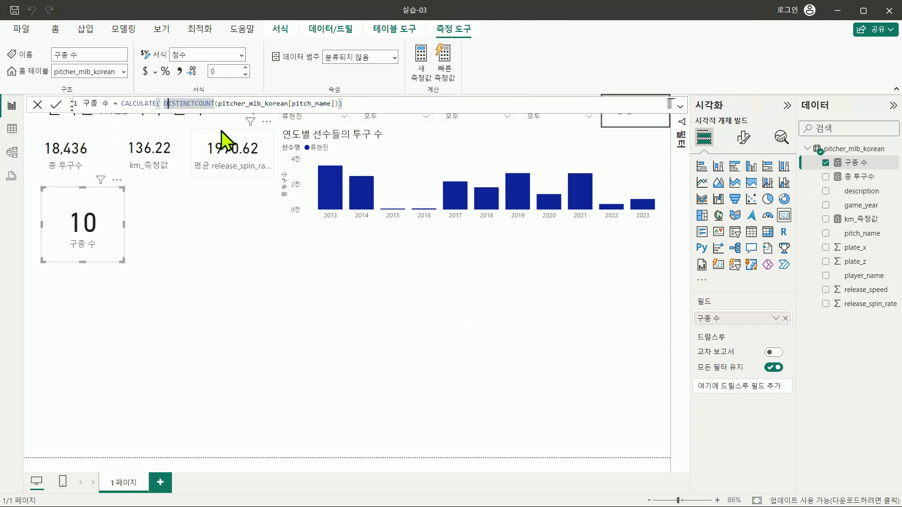
pyautogui.hotkey('ctrl', 'shift', 'Left')
pyautogui.hotkey('ctrl', 'shift', 'Left')
pyautogui.press('BackSpace')
pyautogui.press('End')
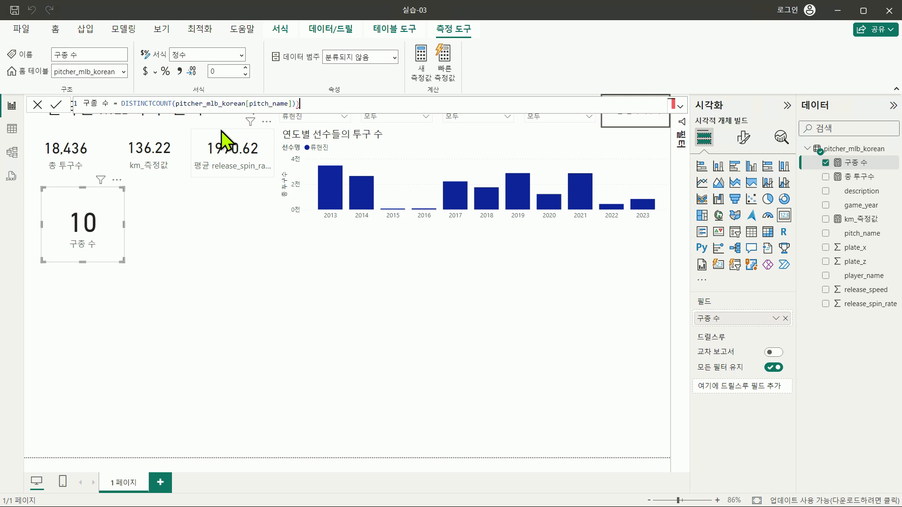
pyautogui.press('BackSpace')
pyautogui.press('Return')
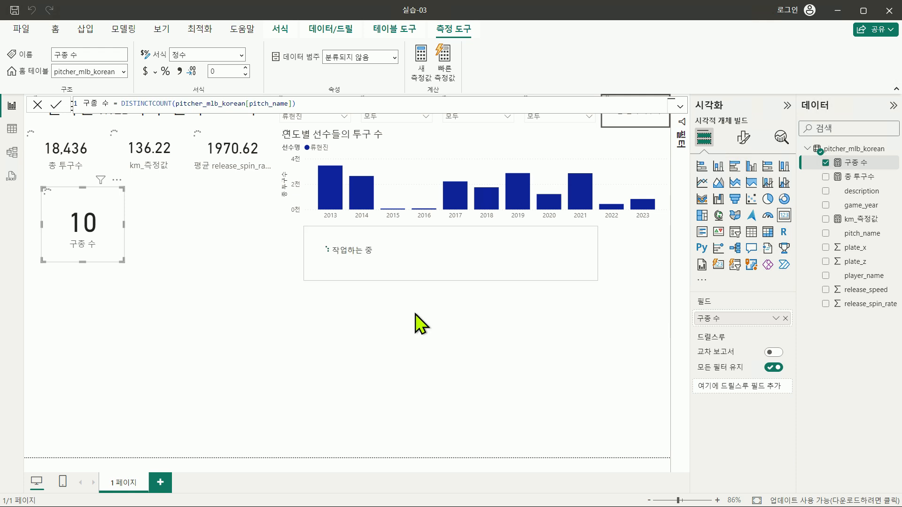
# Add a table visual to the report, place it beneath the yearly pitch chart beside the 구종 수 card, and enlarge it
pyautogui.click(629, 313)
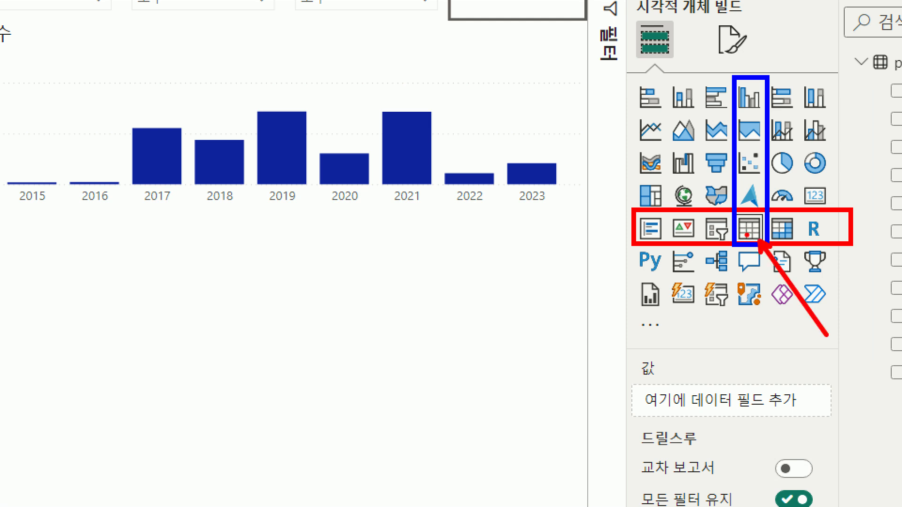
pyautogui.click(749, 229)
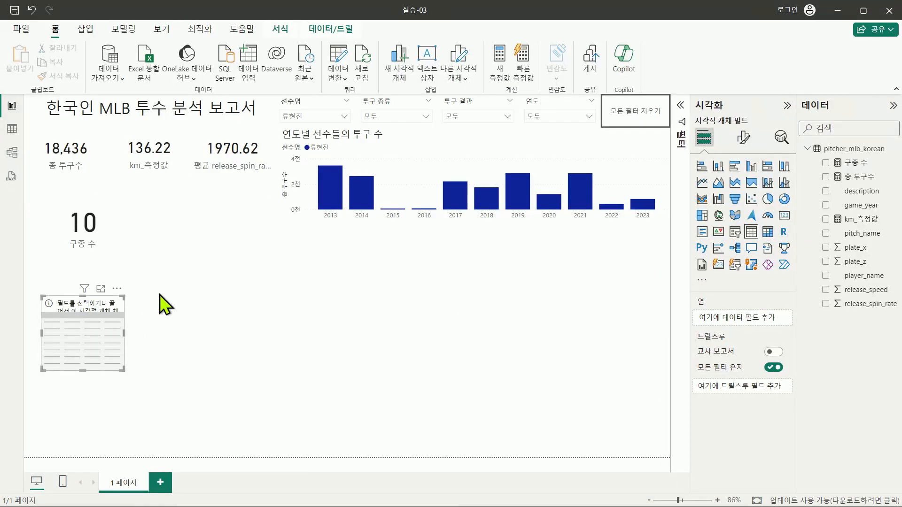
pyautogui.moveTo(112, 305); pyautogui.dragTo(213, 248)
pyautogui.moveTo(225, 311); pyautogui.dragTo(441, 407)
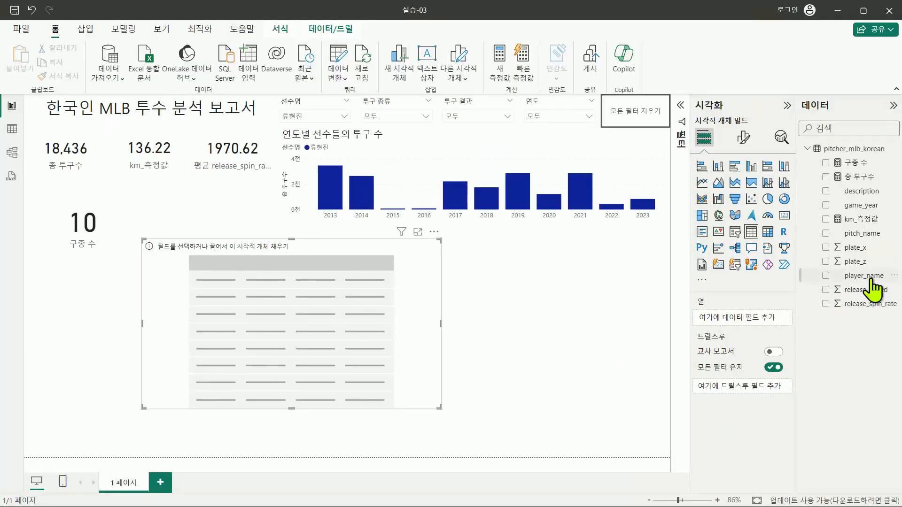
# Add the player_name field and the 구종 수 measure as columns of the new table
pyautogui.moveTo(837, 276); pyautogui.dragTo(670, 331)
pyautogui.moveTo(786, 303); pyautogui.dragTo(755, 325)
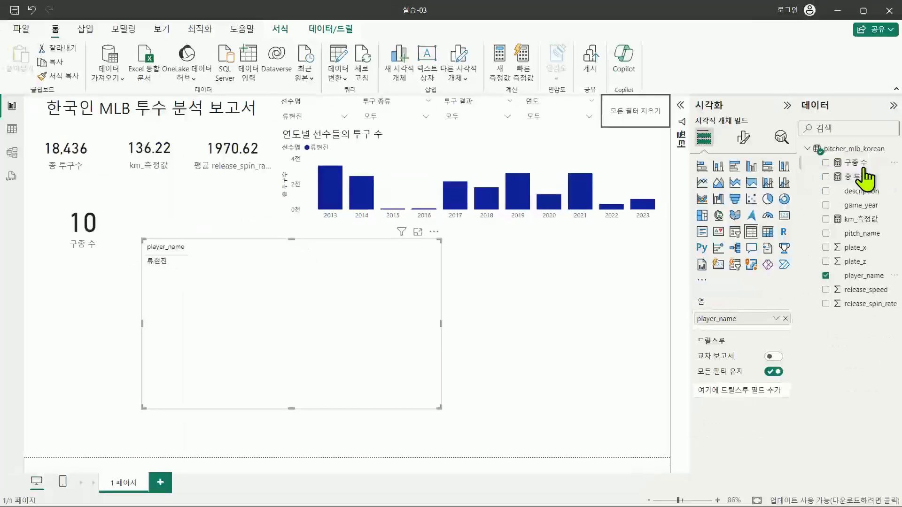
pyautogui.moveTo(865, 172)
pyautogui.mouseDown()
pyautogui.moveTo(765, 226)
pyautogui.moveTo(750, 326)
pyautogui.moveTo(625, 367)
pyautogui.moveTo(654, 243)
pyautogui.moveTo(766, 337)
pyautogui.moveTo(762, 345)
pyautogui.mouseUp()
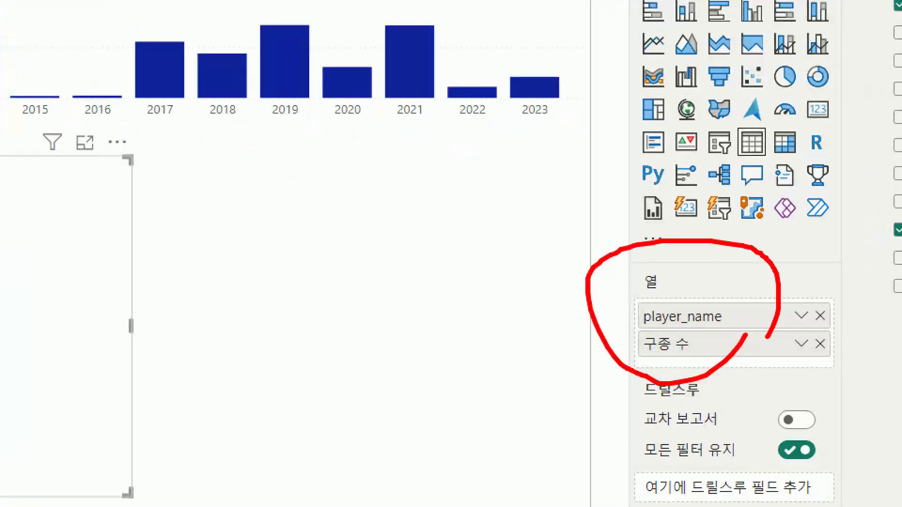
pyautogui.moveTo(773, 362); pyautogui.dragTo(775, 385)
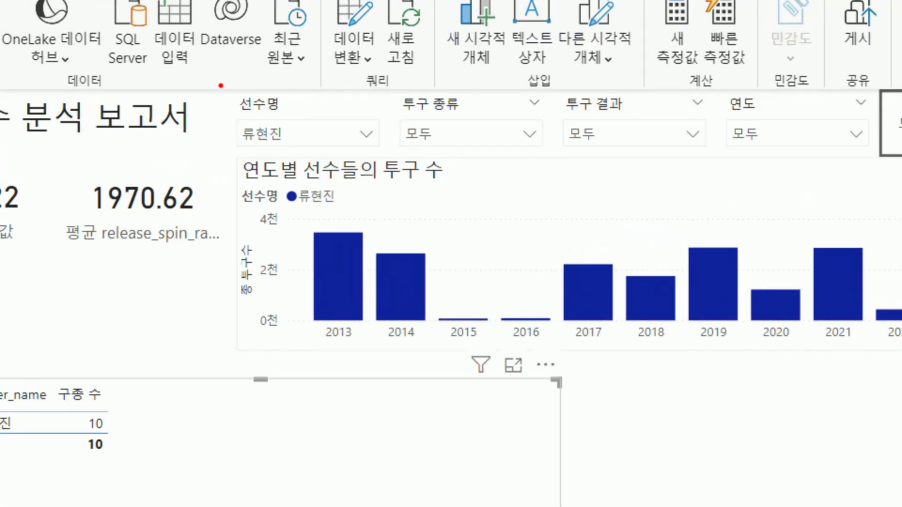
pyautogui.moveTo(216, 82)
pyautogui.mouseDown()
pyautogui.moveTo(263, 126)
pyautogui.moveTo(385, 171)
pyautogui.mouseUp()
pyautogui.moveTo(341, 121); pyautogui.dragTo(413, 62)
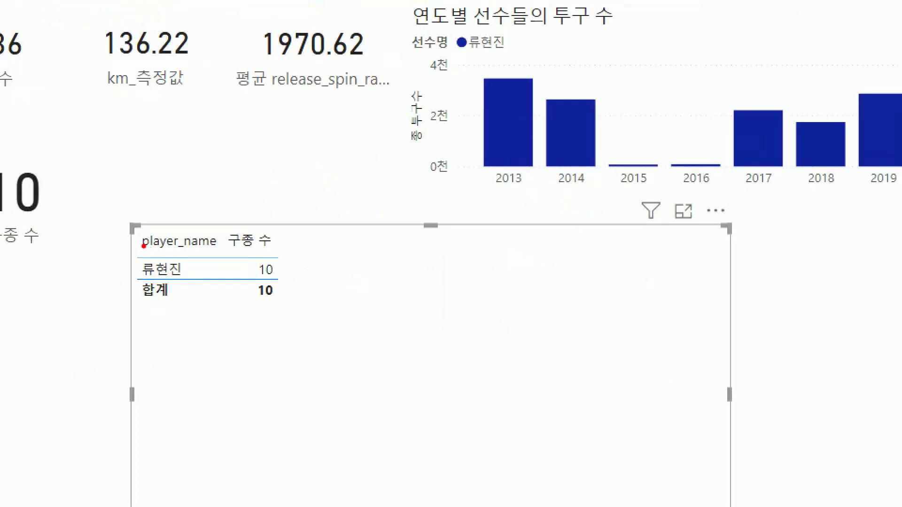
pyautogui.moveTo(143, 246); pyautogui.dragTo(298, 282)
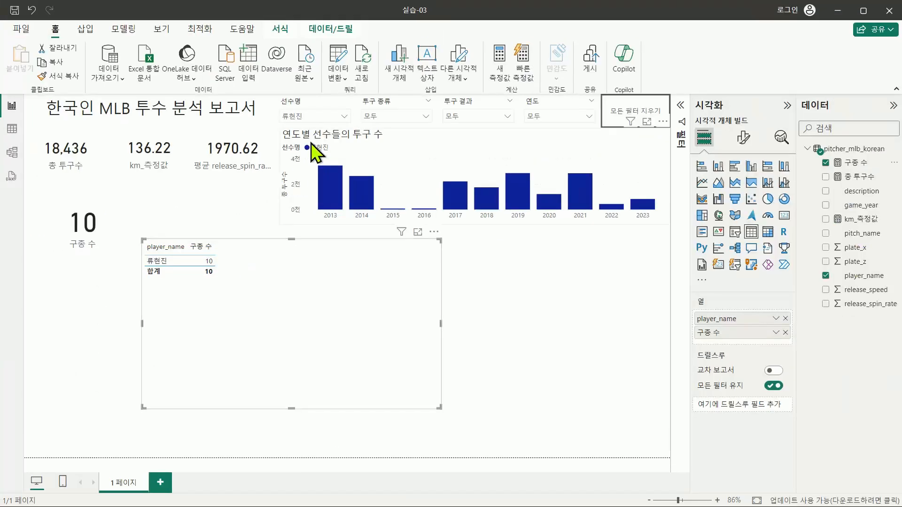
# Clear the 류현진 selection in the 선수명 slicer so the table covers all players
pyautogui.click(342, 116)
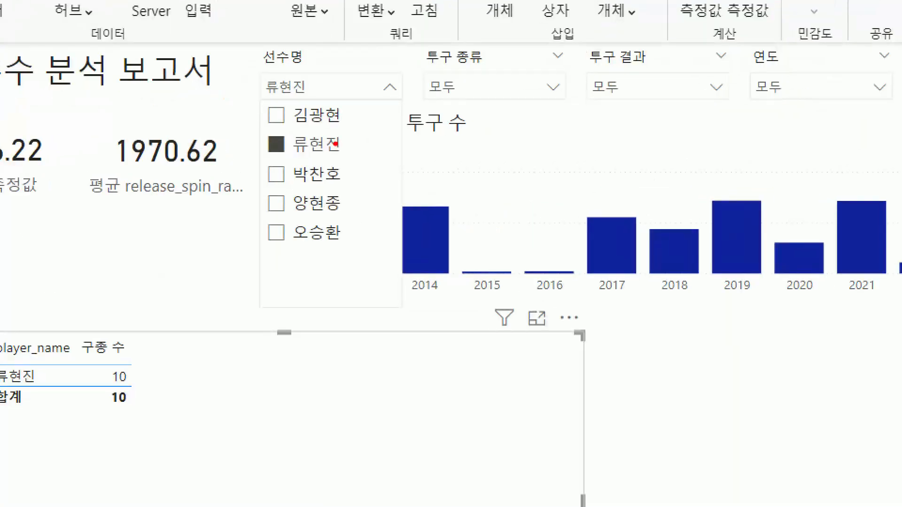
pyautogui.moveTo(335, 144); pyautogui.dragTo(404, 145)
pyautogui.click(317, 153)
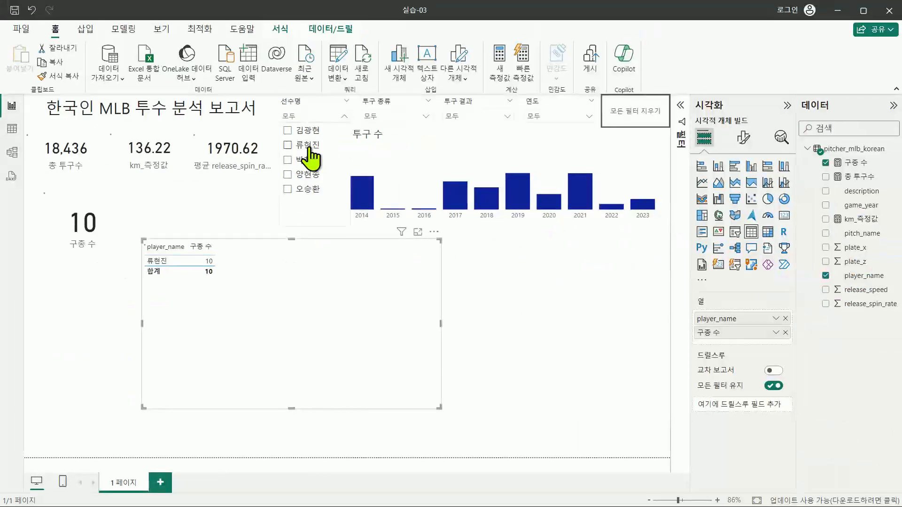
pyautogui.click(325, 117)
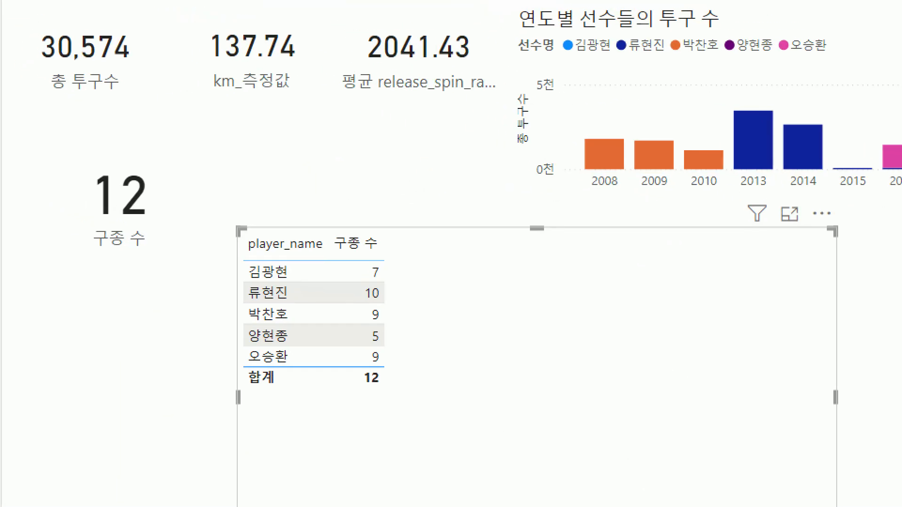
pyautogui.moveTo(351, 257); pyautogui.dragTo(394, 370)
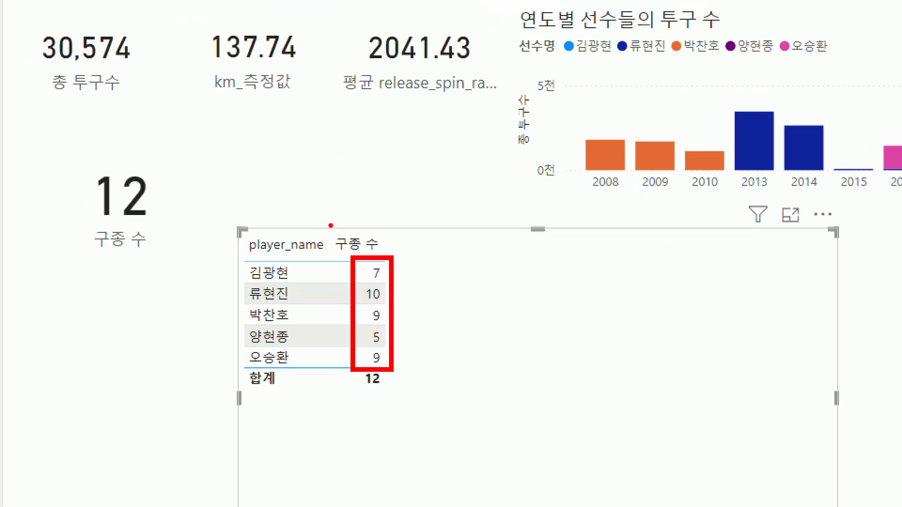
pyautogui.moveTo(331, 225); pyautogui.dragTo(388, 258)
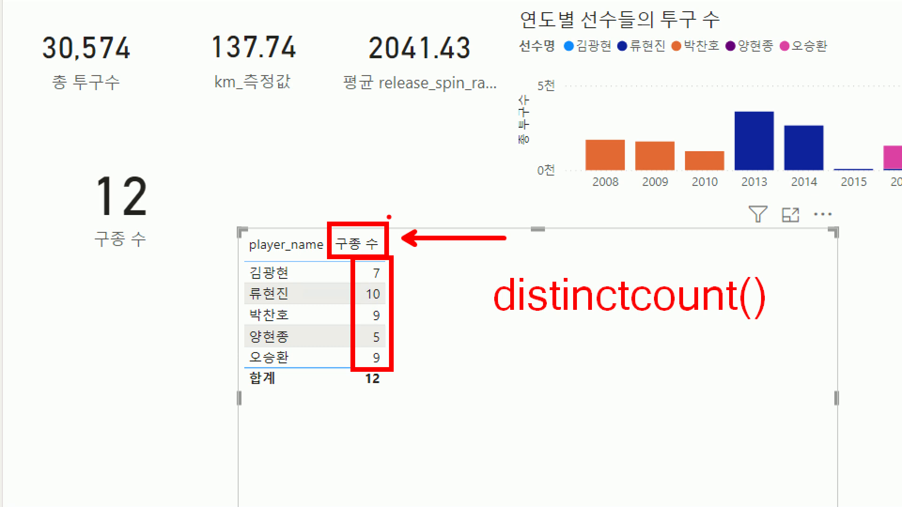
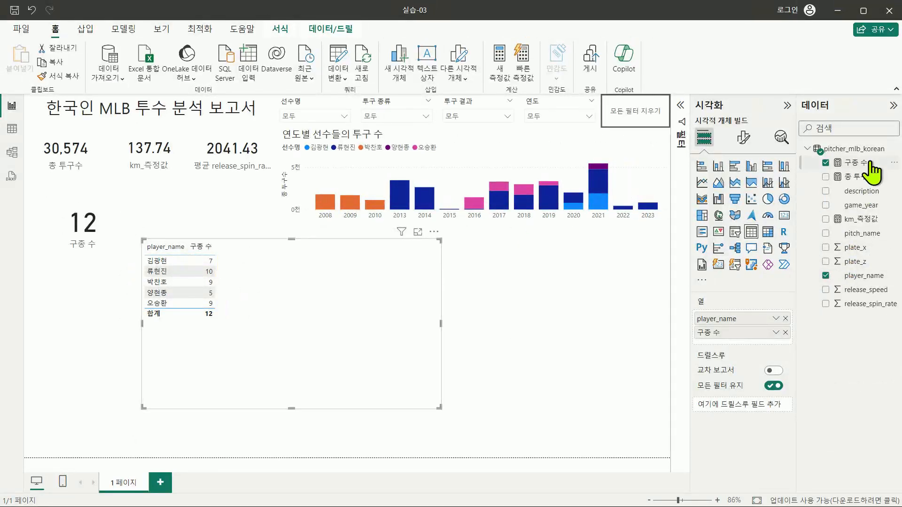
# Open the 구종 수 measure's formula and insert CALCULATE( in front of DISTINCTCOUNT(pitcher_mlb_korean[pitch_name])
pyautogui.click(870, 170)
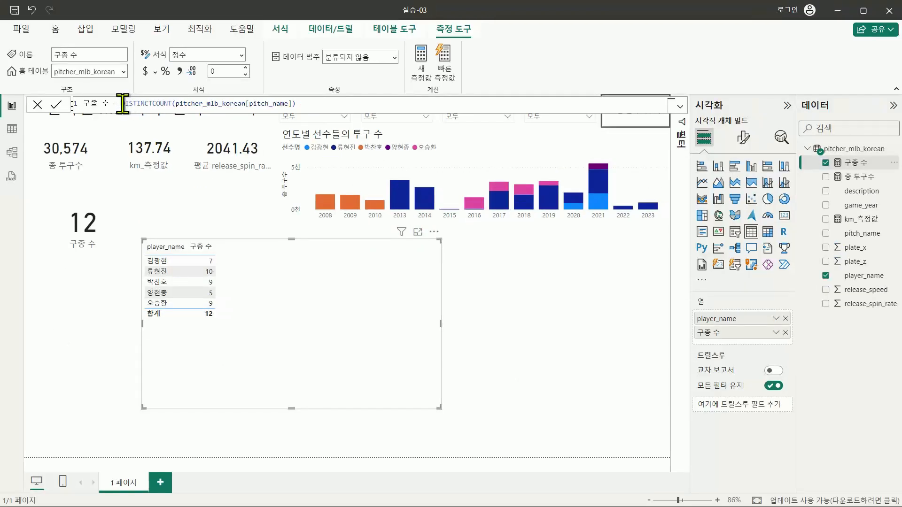
pyautogui.doubleClick(141, 109)
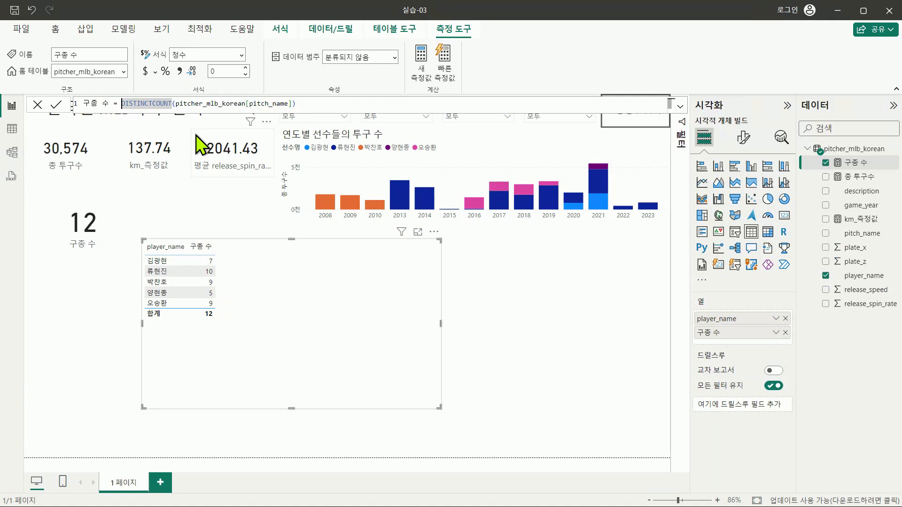
pyautogui.write('CAL')
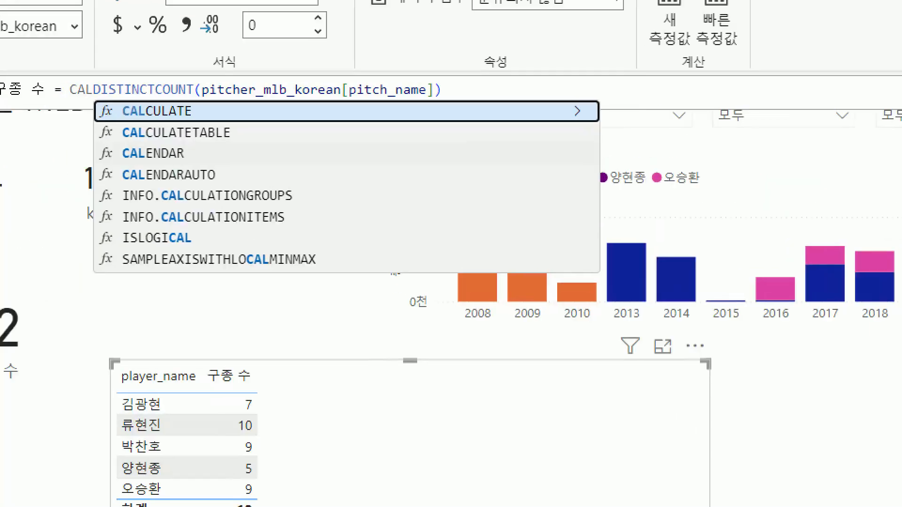
pyautogui.moveTo(198, 115); pyautogui.dragTo(283, 115)
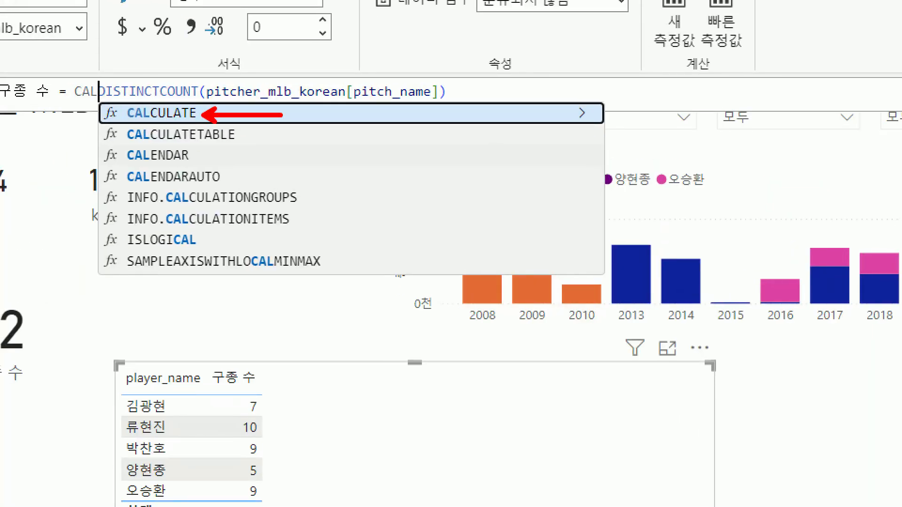
pyautogui.press('Escape')
pyautogui.hotkey('ctrl', 'space')
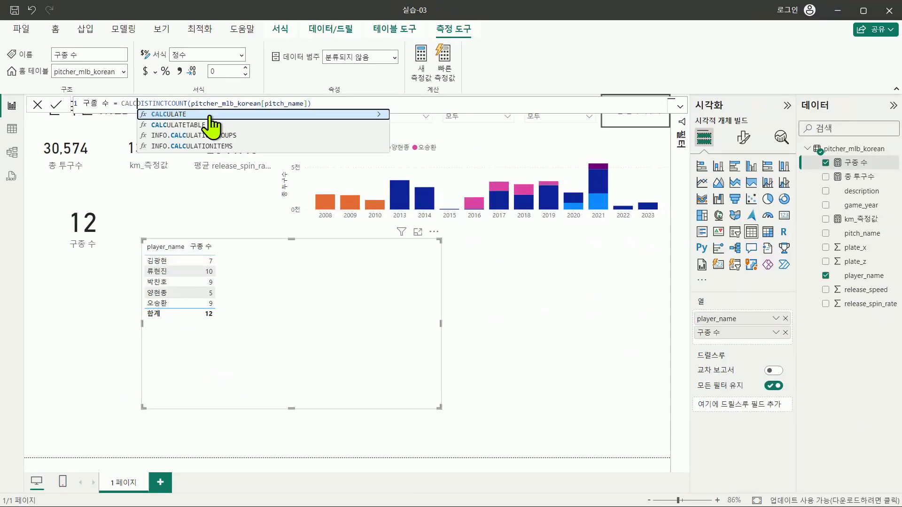
pyautogui.click(211, 115)
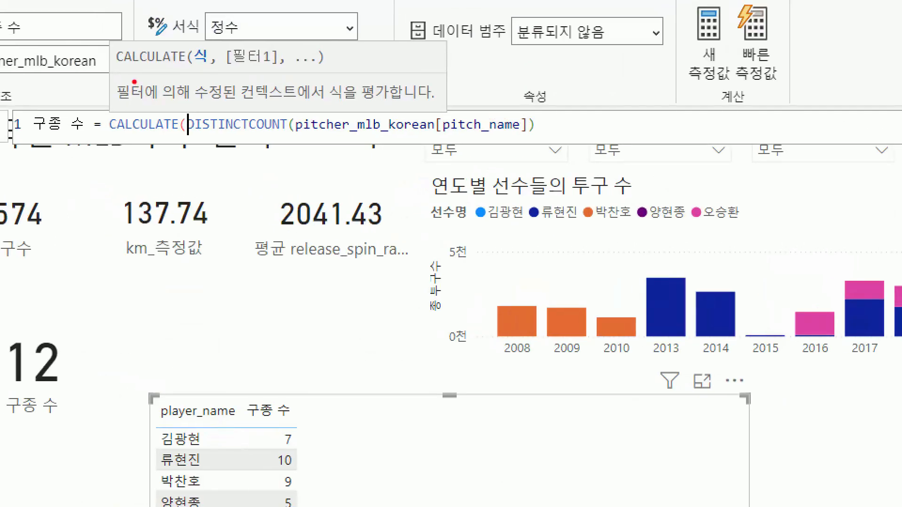
pyautogui.moveTo(178, 138); pyautogui.dragTo(195, 138)
pyautogui.moveTo(192, 67); pyautogui.dragTo(276, 73)
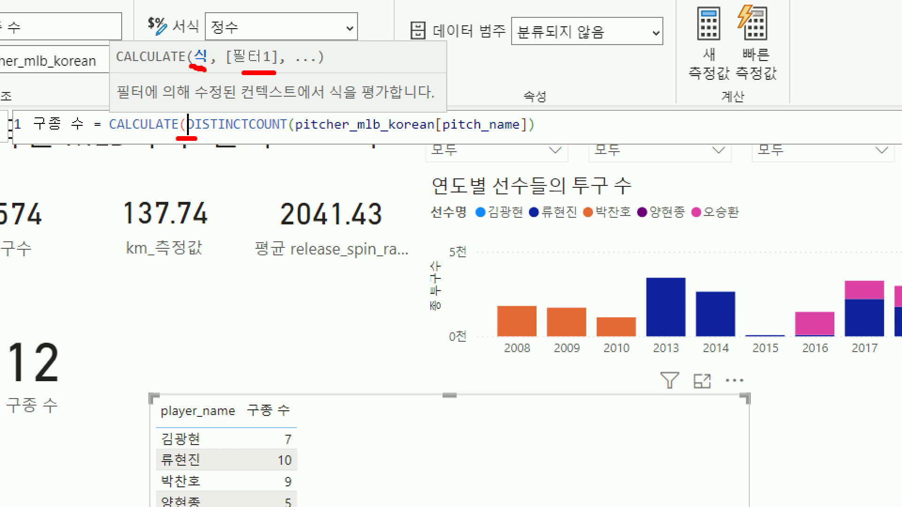
pyautogui.moveTo(209, 136); pyautogui.dragTo(529, 139)
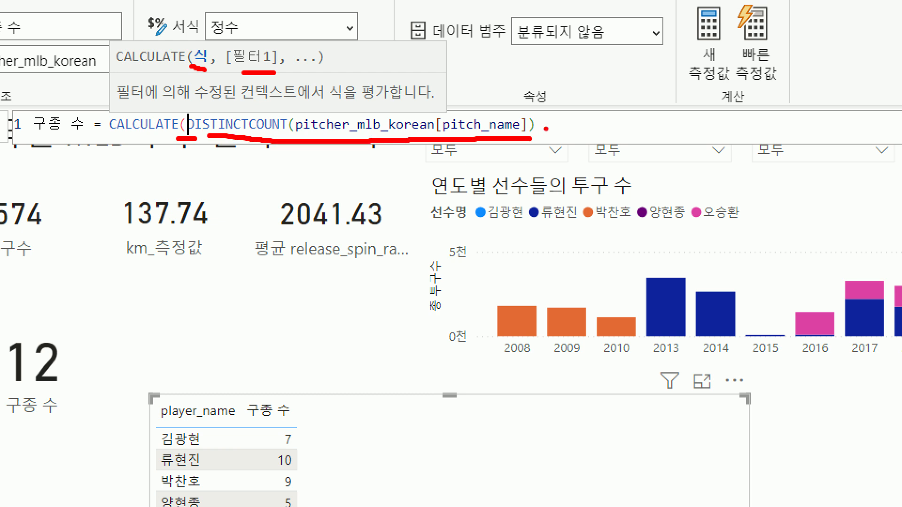
pyautogui.press('Escape')
# Add a comma after the DISTINCTCOUNT expression and start a second formula line for the filter argument
pyautogui.click(339, 104)
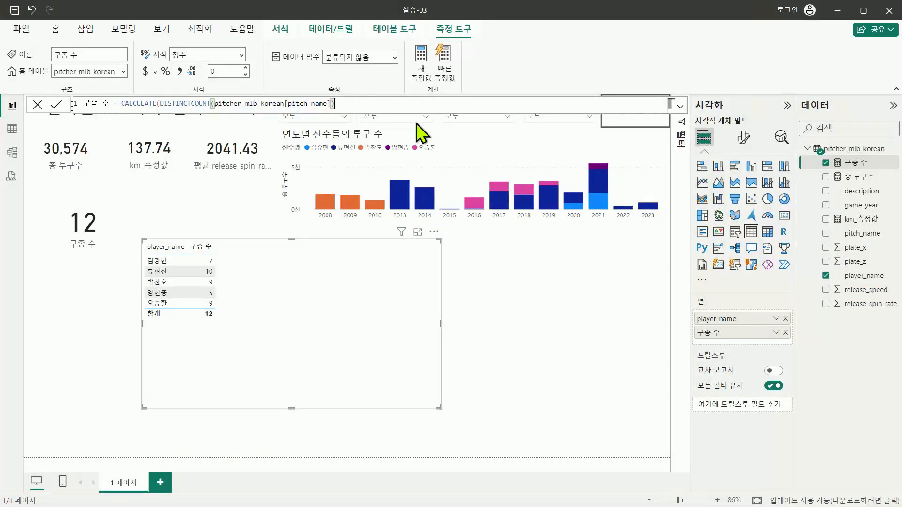
pyautogui.write(',')
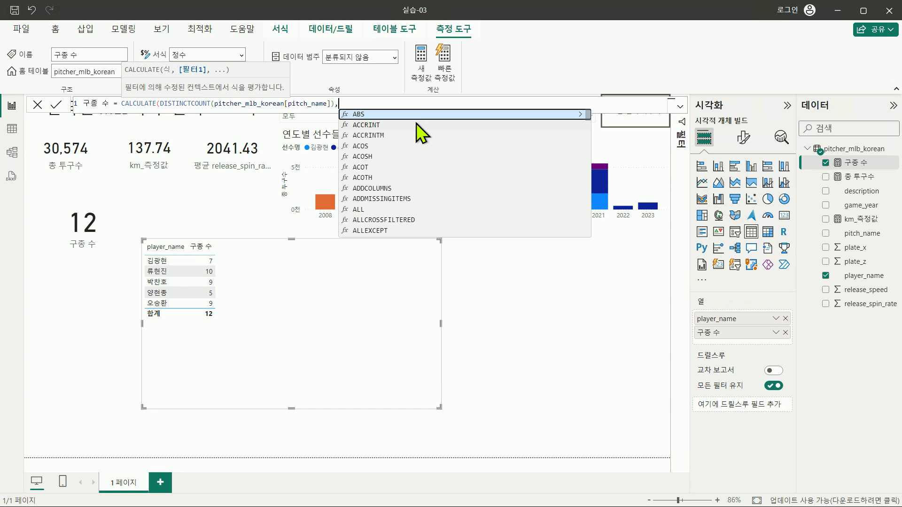
pyautogui.hotkey('alt', 'Return')
pyautogui.hotkey('ctrl', '1')
pyautogui.click(113, 112)
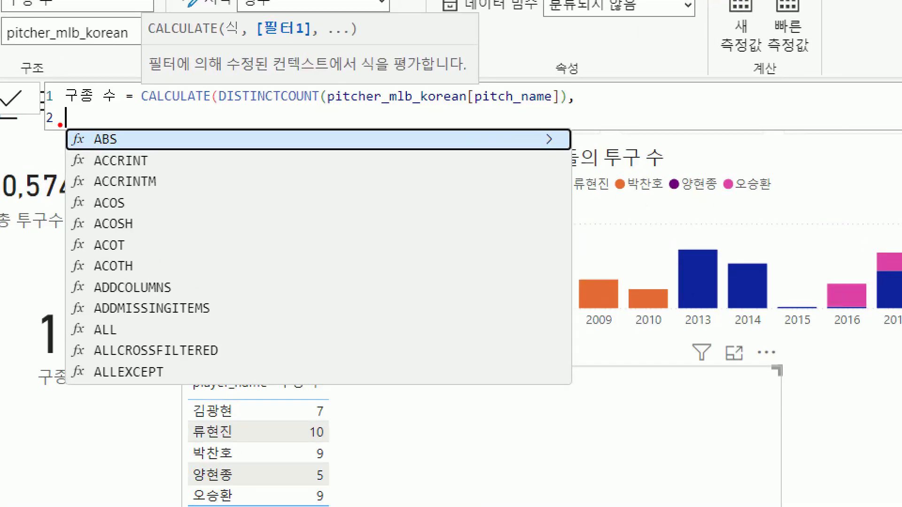
pyautogui.moveTo(60, 124); pyautogui.dragTo(6, 155)
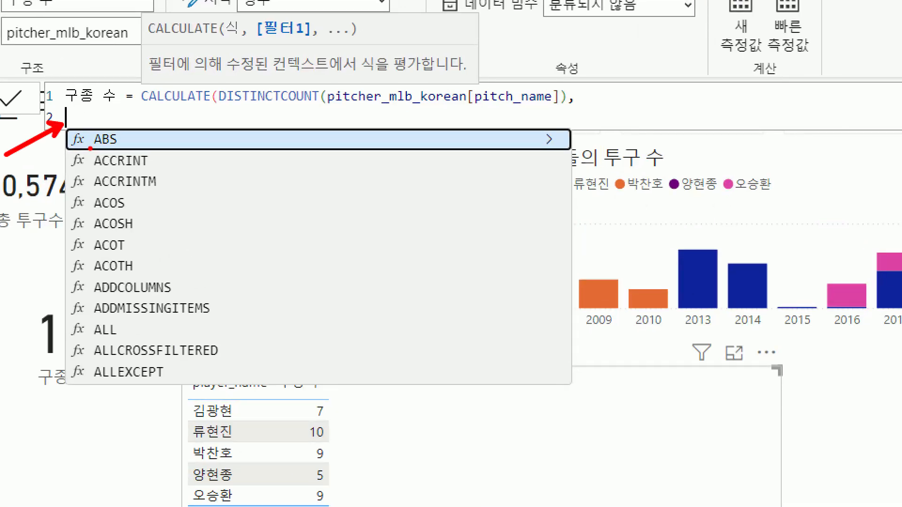
pyautogui.press('Escape')
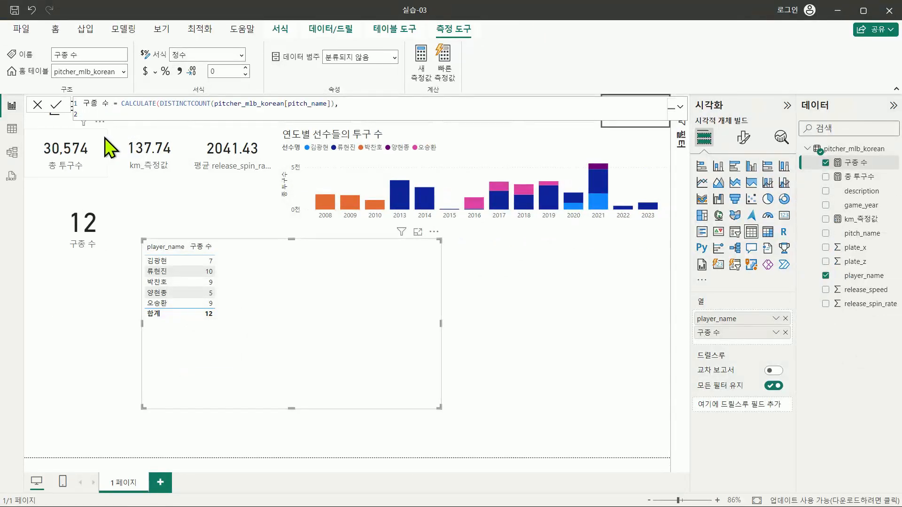
# Indent the second formula line so that it starts directly beneath DISTINCTCOUNT
pyautogui.hotkey('ctrl', '1')
pyautogui.click(110, 116)
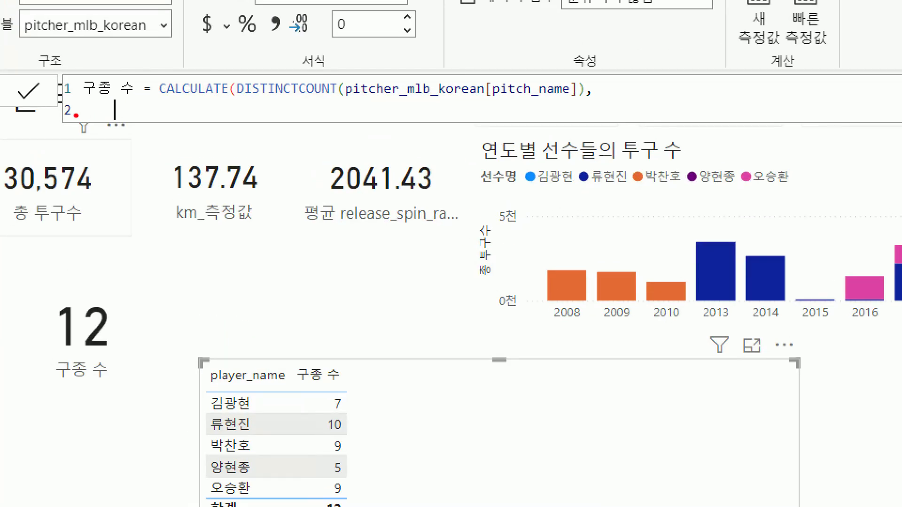
pyautogui.moveTo(75, 115)
pyautogui.mouseDown()
pyautogui.moveTo(94, 127)
pyautogui.moveTo(113, 114)
pyautogui.mouseUp()
pyautogui.press('Escape')
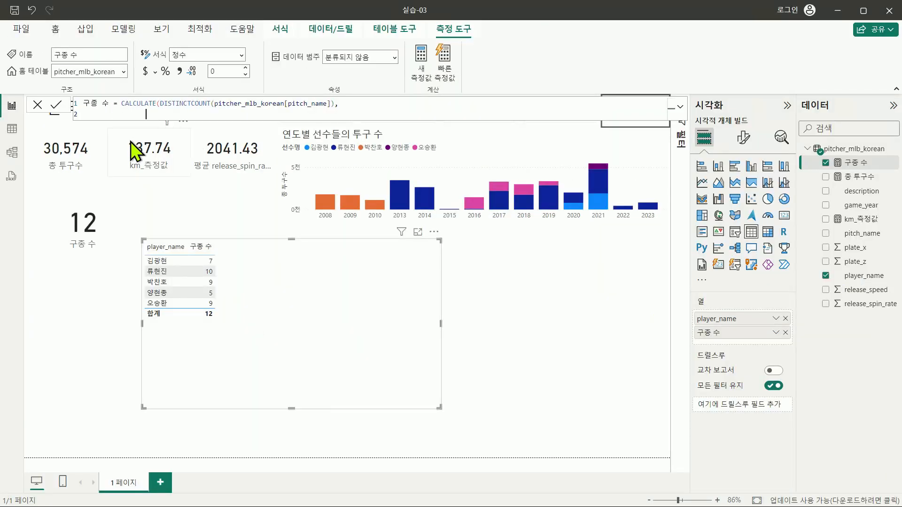
pyautogui.hotkey('ctrl', '1')
pyautogui.click(141, 113)
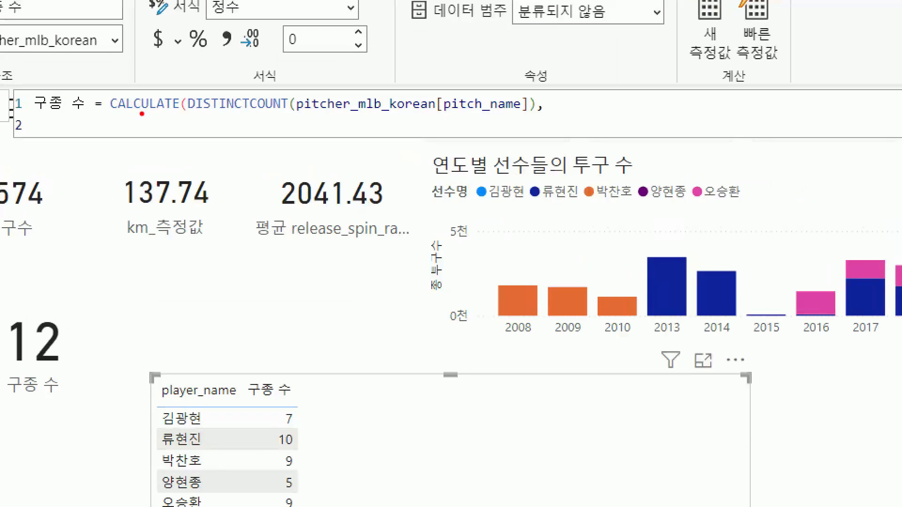
pyautogui.moveTo(182, 115); pyautogui.dragTo(192, 115)
pyautogui.press('Escape')
pyautogui.hotkey('ctrl', '1')
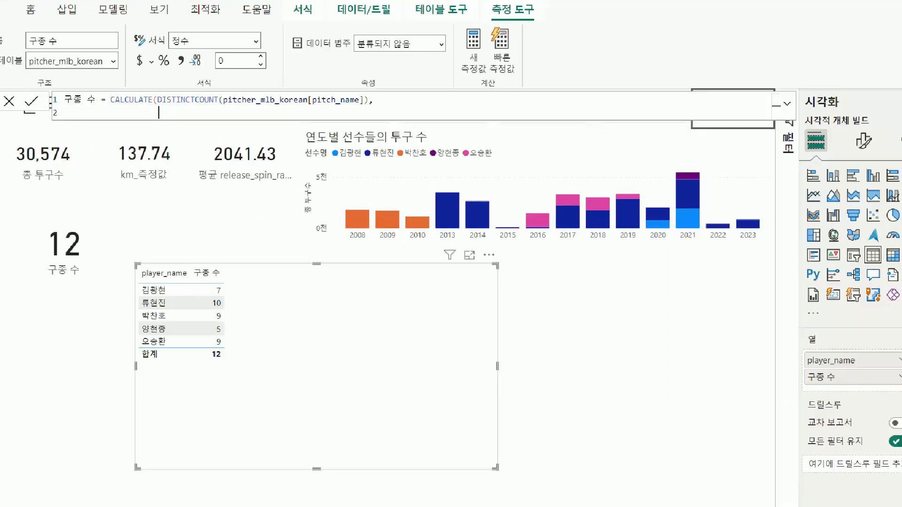
pyautogui.moveTo(163, 118); pyautogui.dragTo(150, 125)
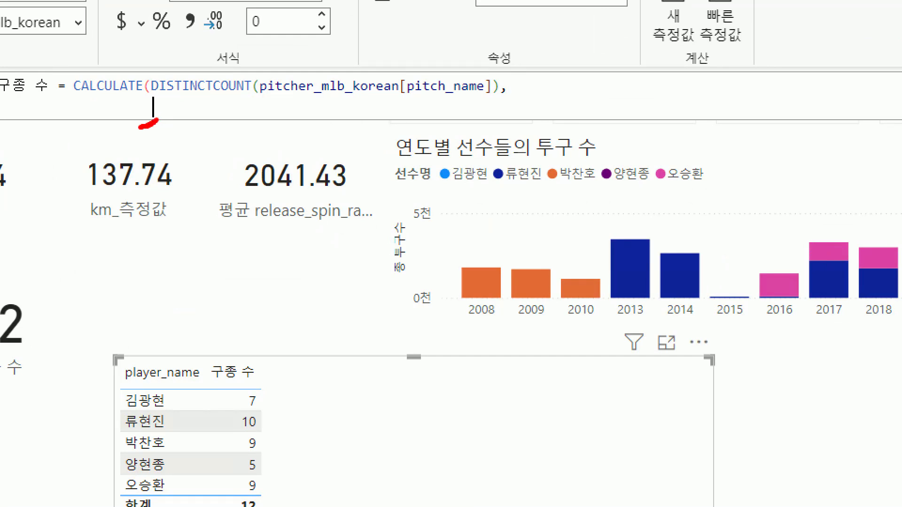
pyautogui.press('Escape')
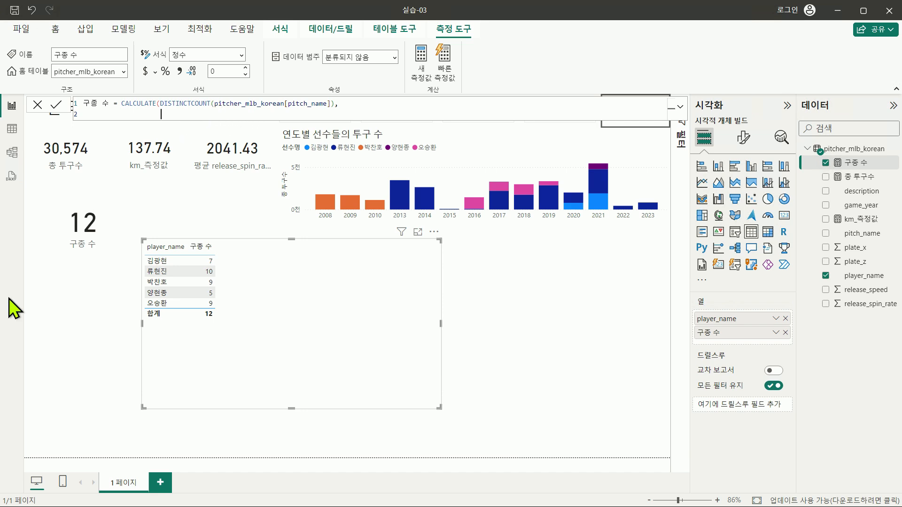
# Enter the column reference pitcher_mlb_korean[pitch_name] on the second line as the start of the CALCULATE filter
pyautogui.write('pit')
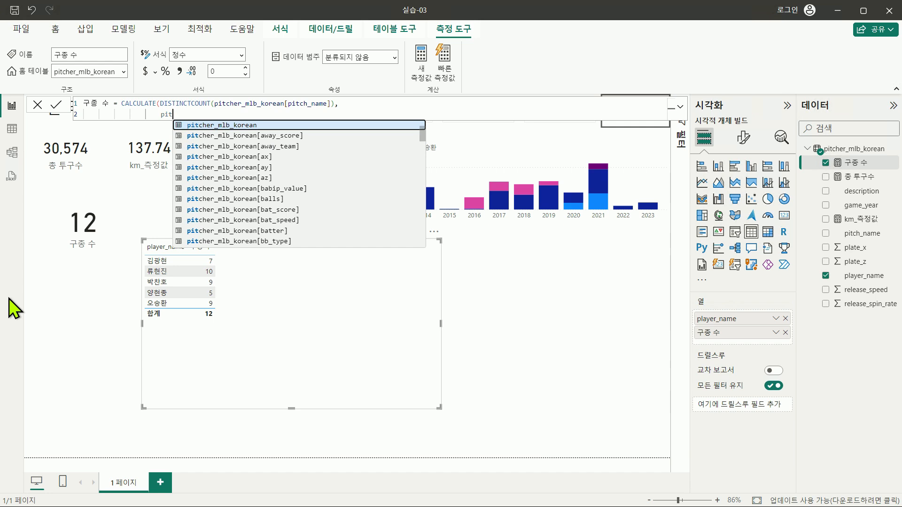
pyautogui.press('Tab')
pyautogui.write('[p')
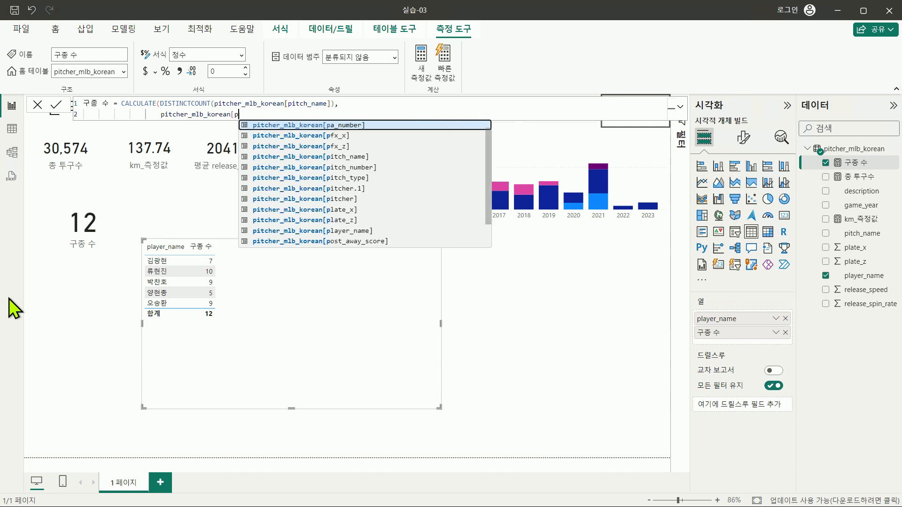
pyautogui.write('itch_name')
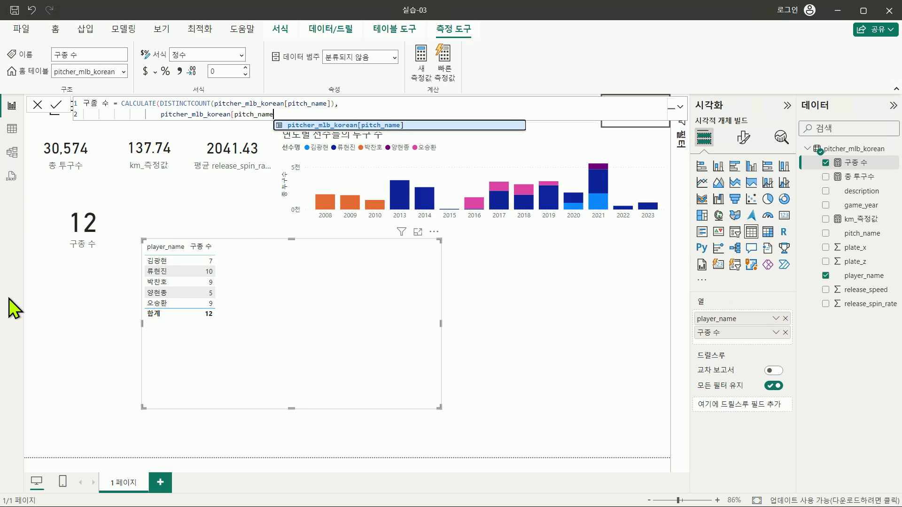
pyautogui.press('Tab')
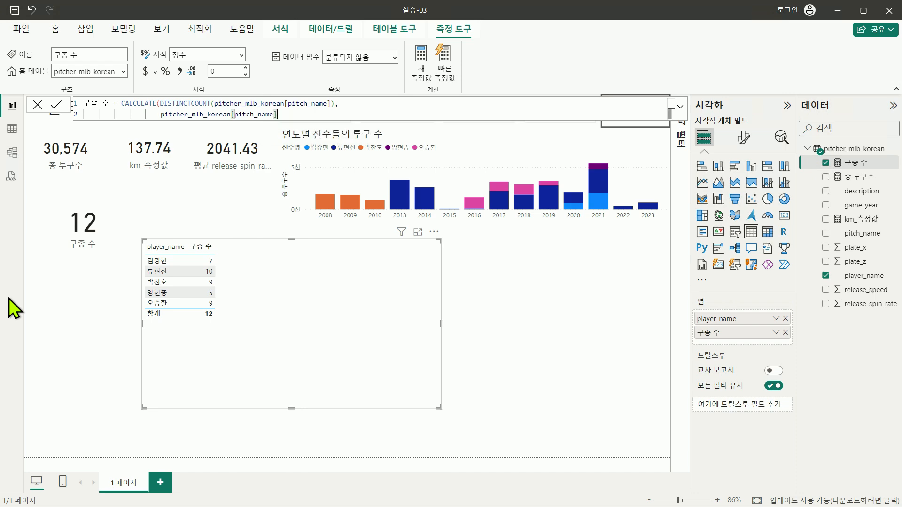
# Complete the filter with IN {"", "Intentional Ball", "Pitch Out"}, close the CALCULATE parenthesis and commit the measure
pyautogui.hotkey('ctrl', '1')
pyautogui.click(146, 99)
pyautogui.write('IN {""')
pyautogui.write(', ')
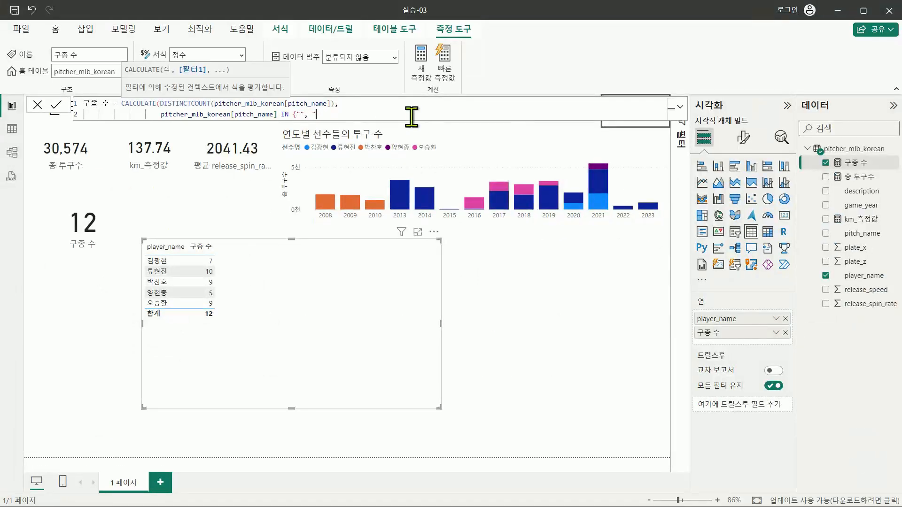
pyautogui.write('"Intentional Ball", "')
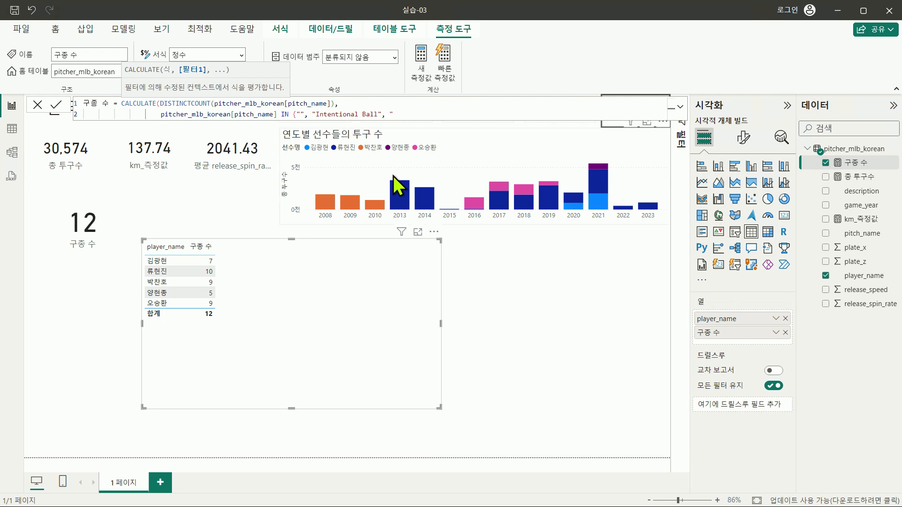
pyautogui.write('Pitch Out"}')
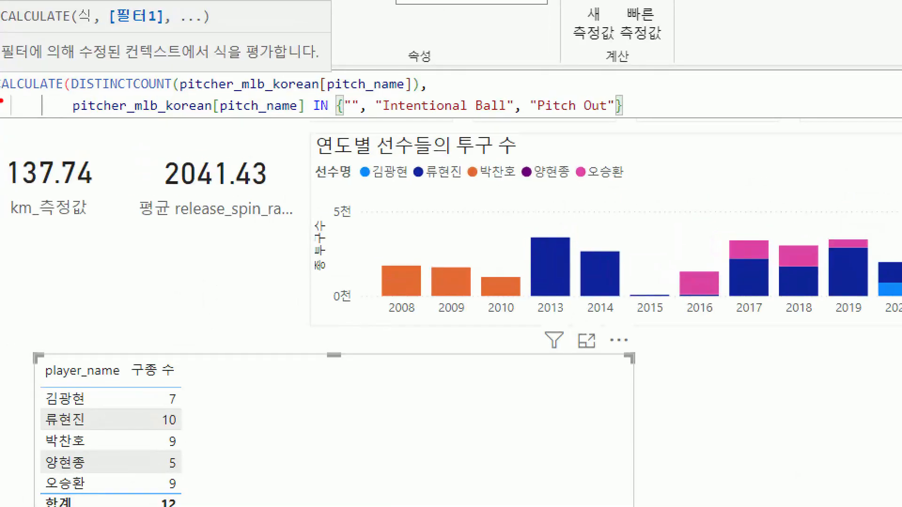
pyautogui.moveTo(62, 93)
pyautogui.mouseDown()
pyautogui.moveTo(85, 105)
pyautogui.moveTo(477, 135)
pyautogui.moveTo(634, 128)
pyautogui.mouseUp()
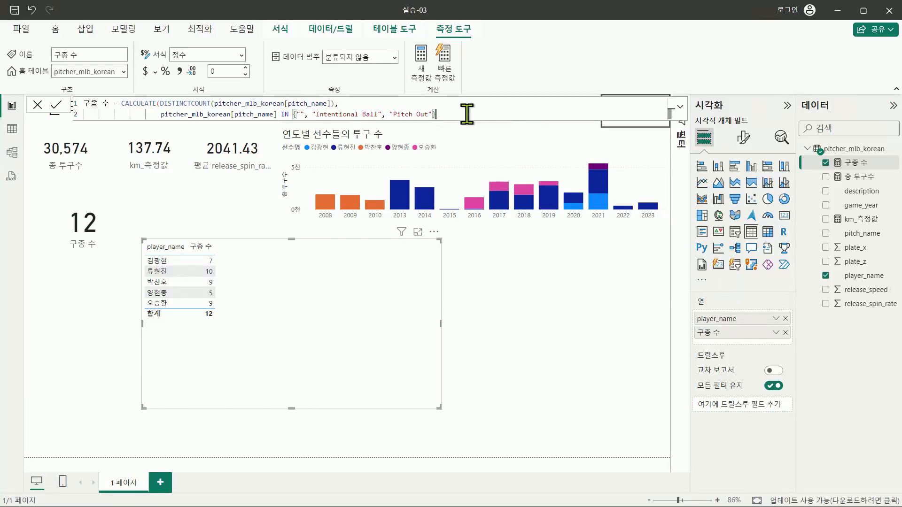
pyautogui.write(')')
pyautogui.press('Return')
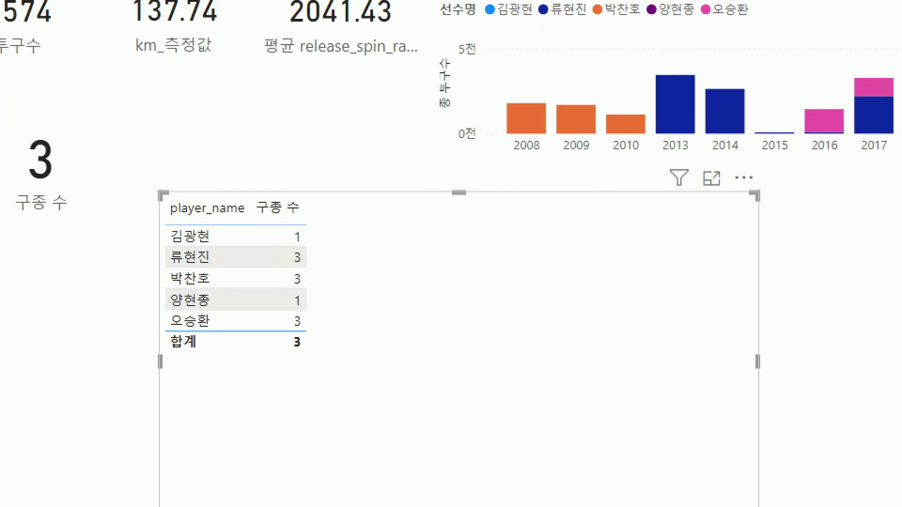
pyautogui.keyDown('ctrl'); pyautogui.moveTo(166, 286); pyautogui.dragTo(366, 483); pyautogui.keyUp('ctrl')
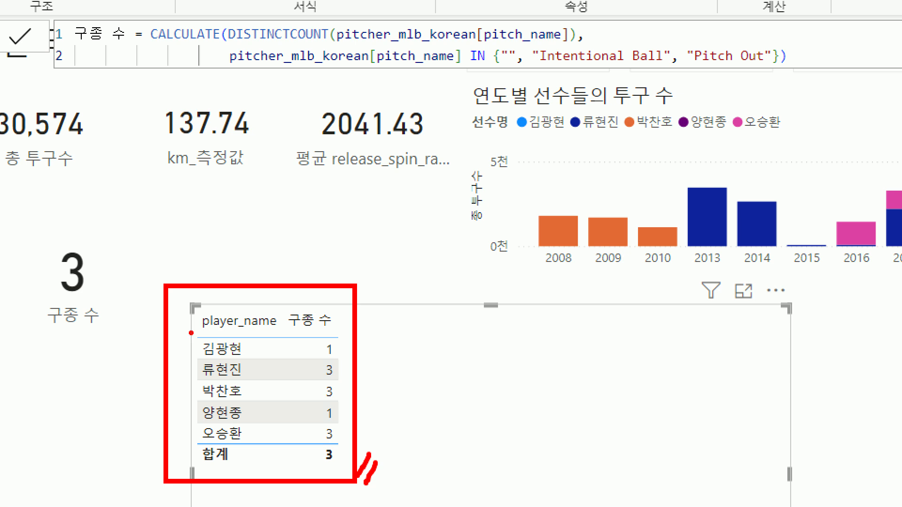
pyautogui.moveTo(192, 333)
pyautogui.mouseDown()
pyautogui.moveTo(244, 359)
pyautogui.moveTo(360, 361)
pyautogui.mouseUp()
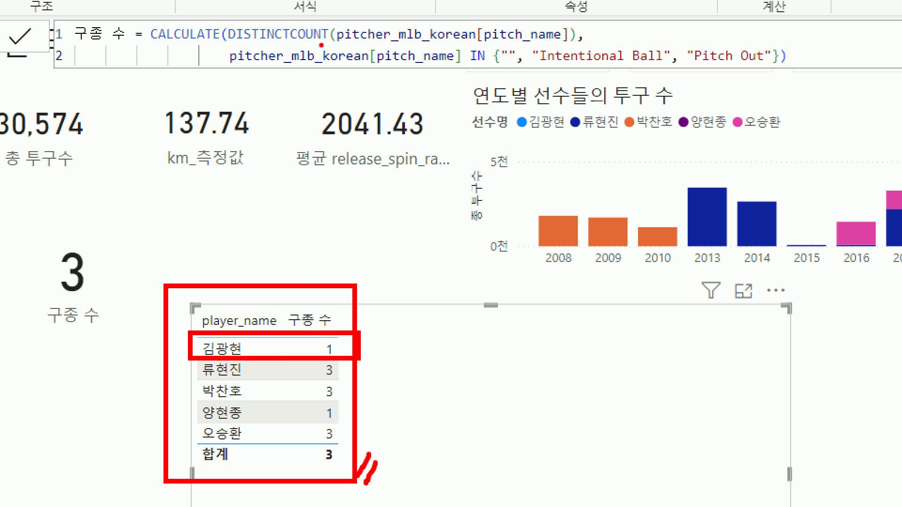
pyautogui.moveTo(229, 48)
pyautogui.mouseDown()
pyautogui.moveTo(382, 65)
pyautogui.moveTo(784, 71)
pyautogui.mouseUp()
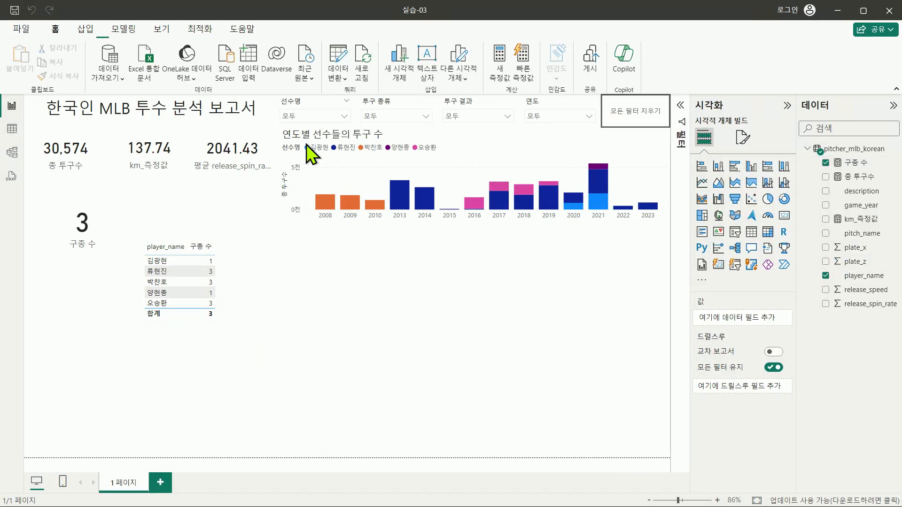
# Filter the report to 김광현 with the 선수명 slicer and collapse its list
pyautogui.click(320, 104)
pyautogui.click(343, 117)
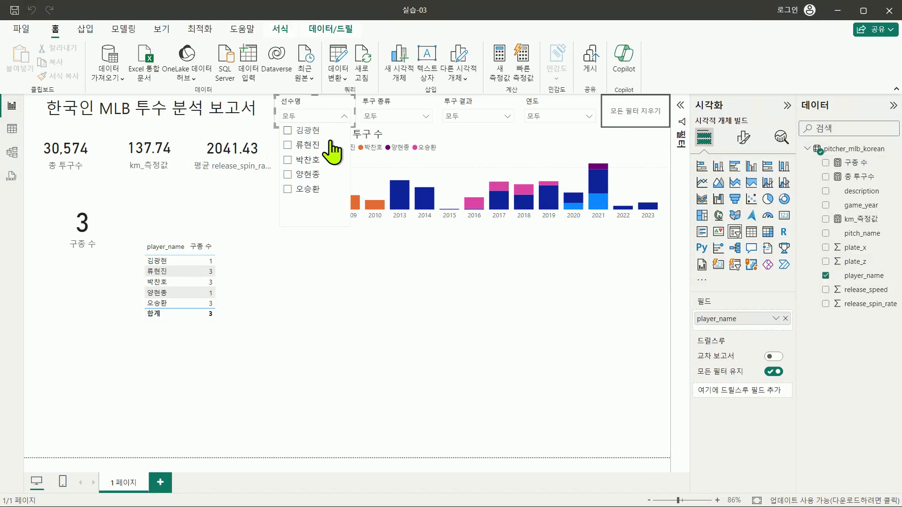
pyautogui.click(307, 130)
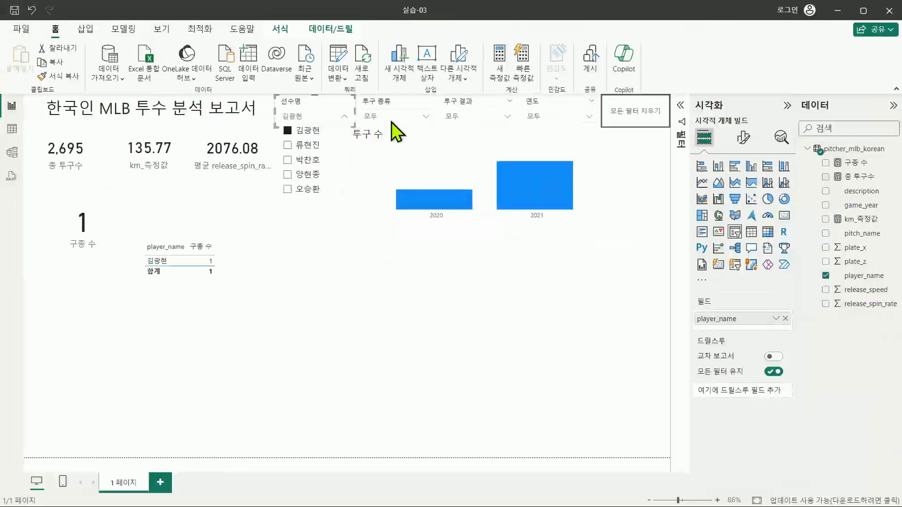
pyautogui.click(394, 118)
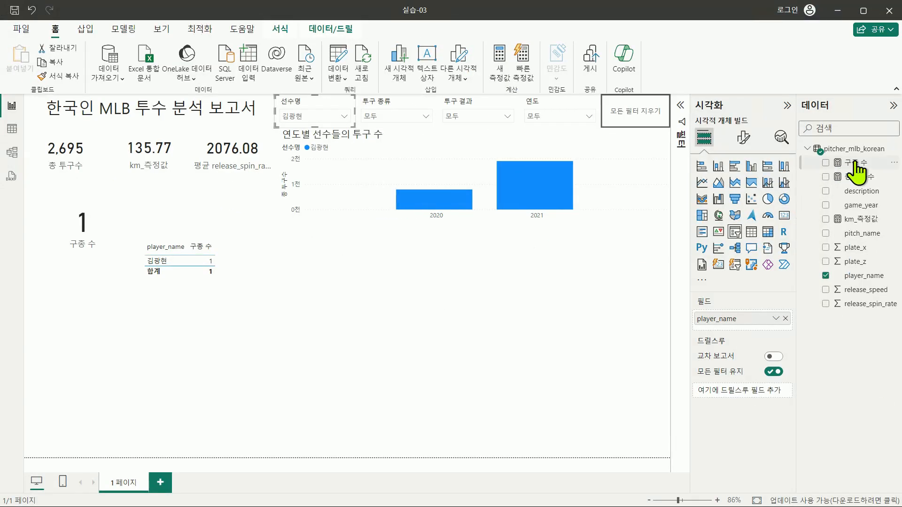
# Open the formula of the 구종 수 measure and review the pitch_name values in its CALCULATE filter
pyautogui.click(851, 163)
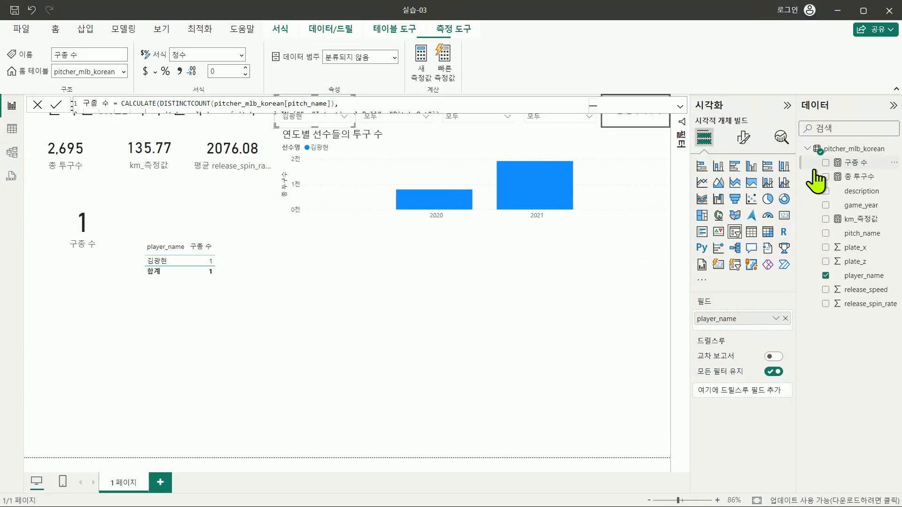
pyautogui.click(680, 107)
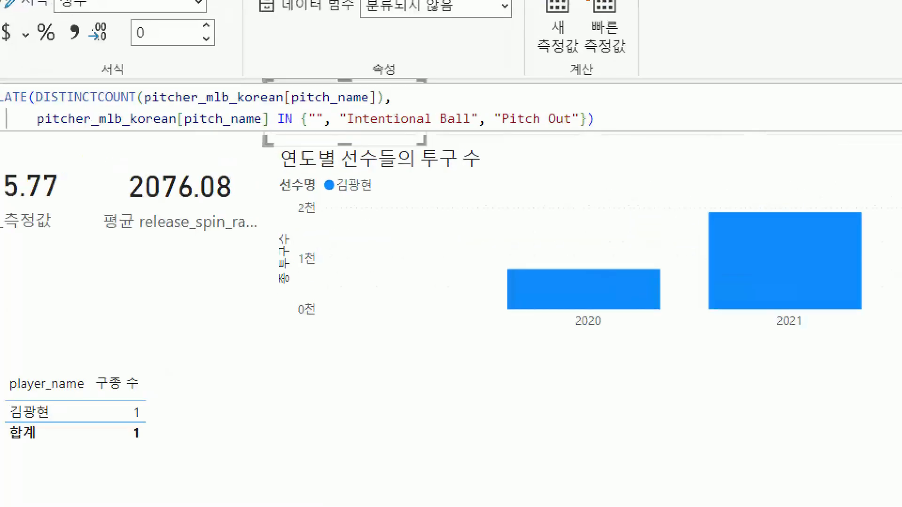
pyautogui.moveTo(308, 123); pyautogui.dragTo(560, 135)
pyautogui.click(456, 130)
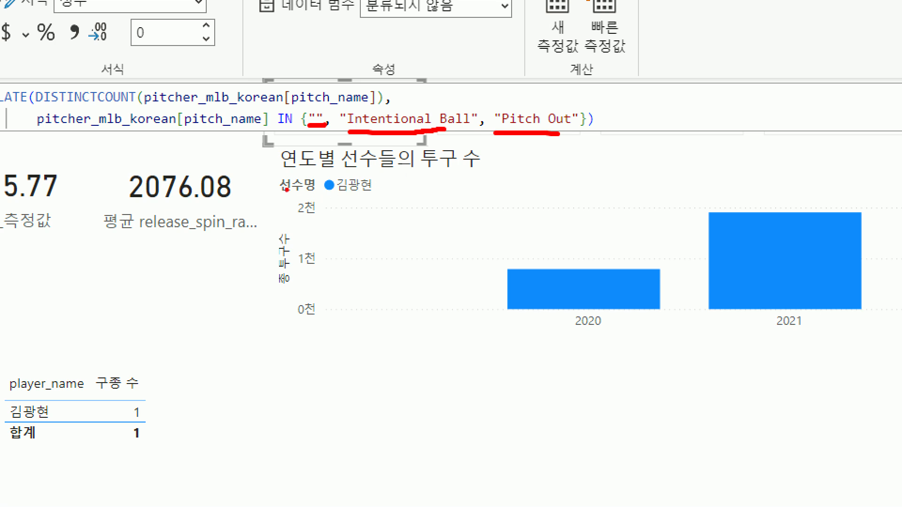
pyautogui.moveTo(32, 106)
pyautogui.mouseDown()
pyautogui.moveTo(117, 134)
pyautogui.moveTo(582, 141)
pyautogui.mouseUp()
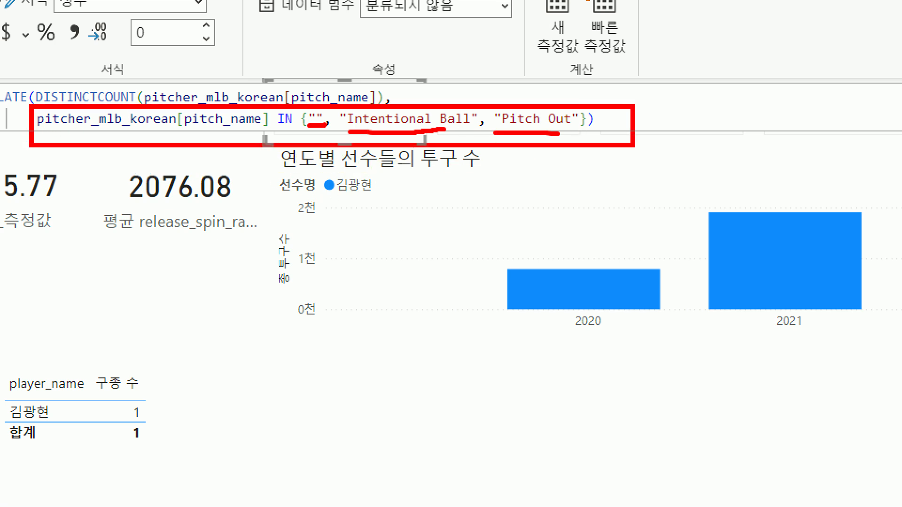
pyautogui.press('Escape')
pyautogui.click(680, 107)
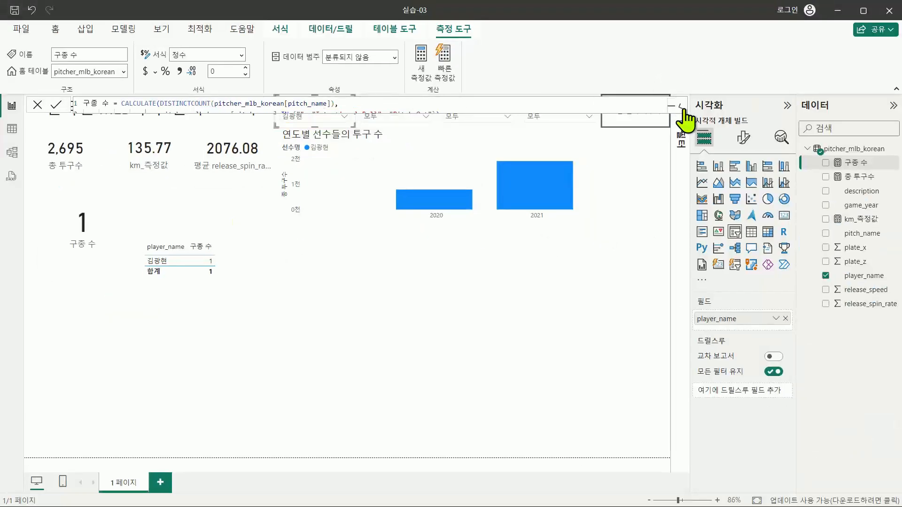
# Open the 투구 종류 slicer list and examine which pitch types are offered for 김광현
pyautogui.click(427, 118)
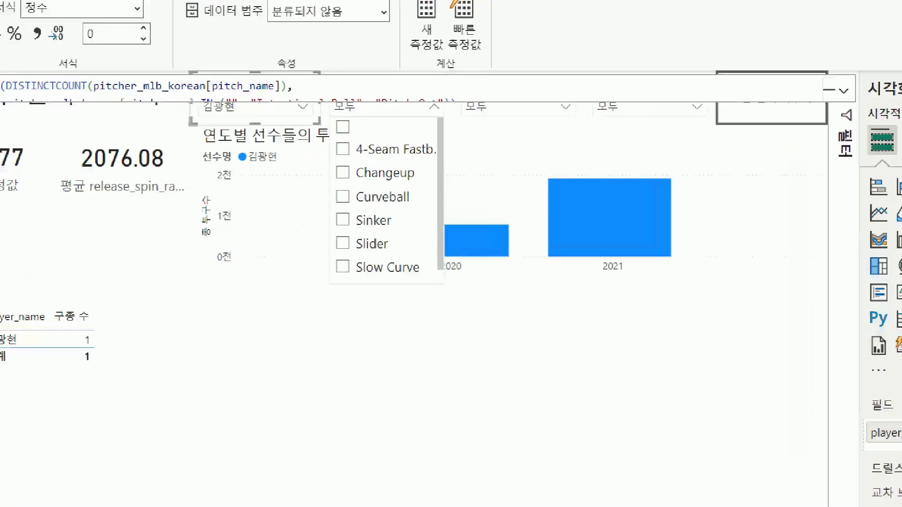
pyautogui.moveTo(303, 110)
pyautogui.mouseDown()
pyautogui.moveTo(432, 278)
pyautogui.moveTo(454, 320)
pyautogui.mouseUp()
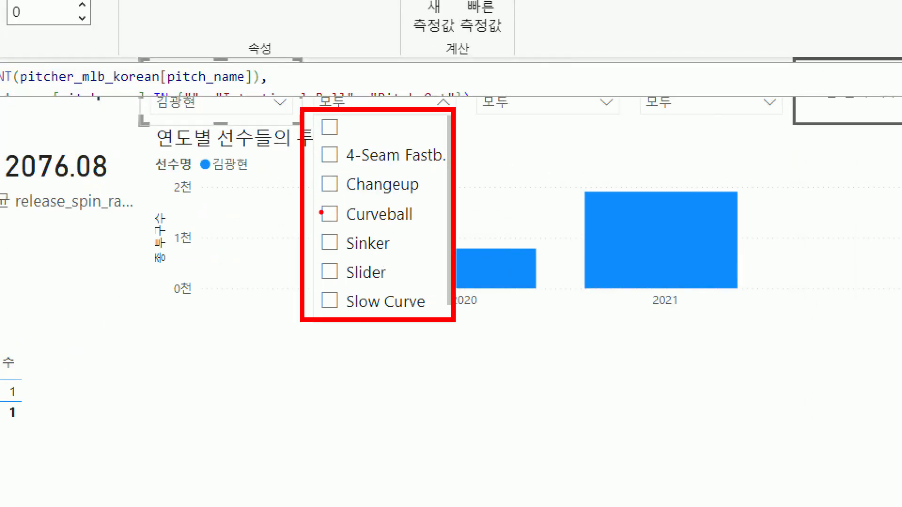
pyautogui.moveTo(306, 112)
pyautogui.mouseDown()
pyautogui.moveTo(337, 136)
pyautogui.moveTo(432, 139)
pyautogui.mouseUp()
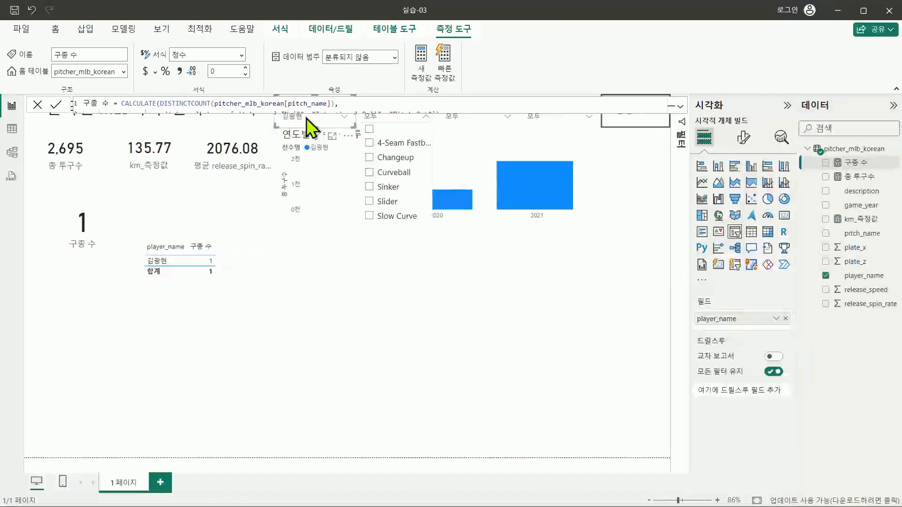
# Clear 김광현 from the 선수명 slicer and compare the 구종 수 values of all players in the table
pyautogui.click(307, 117)
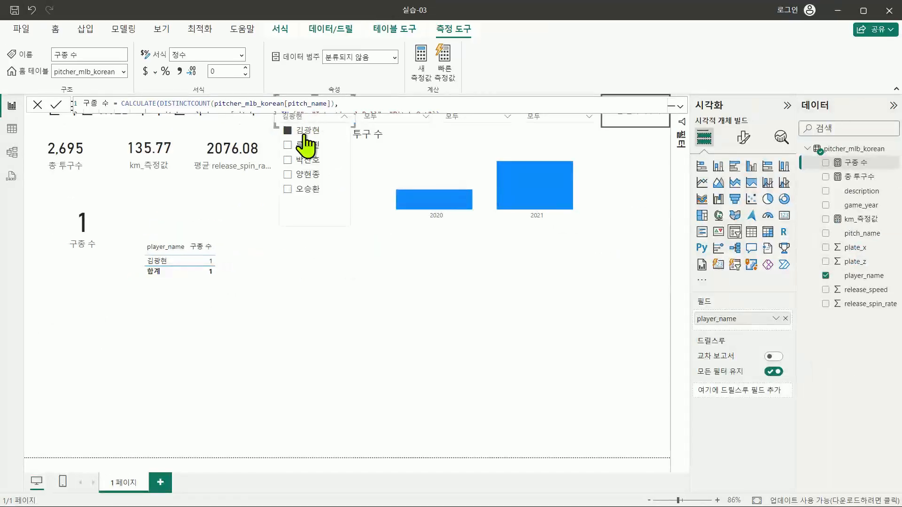
pyautogui.click(303, 132)
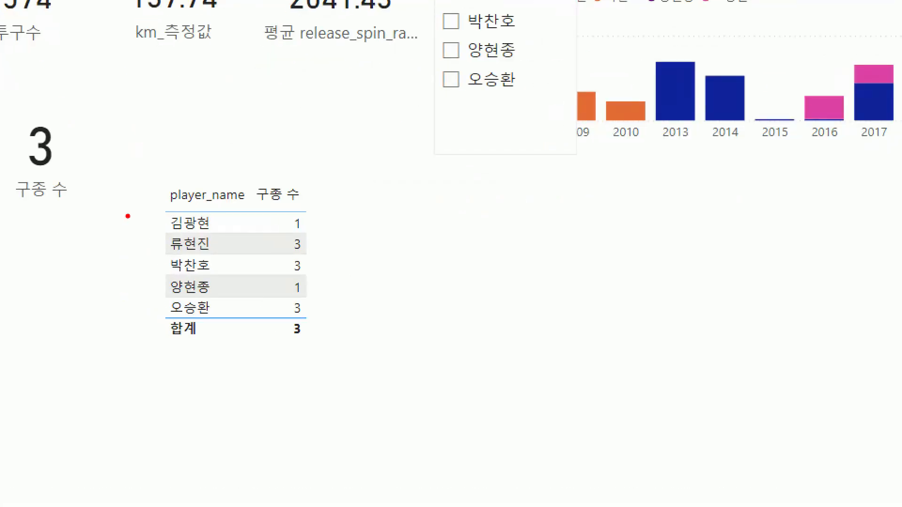
pyautogui.moveTo(136, 157)
pyautogui.mouseDown()
pyautogui.moveTo(222, 226)
pyautogui.moveTo(350, 354)
pyautogui.mouseUp()
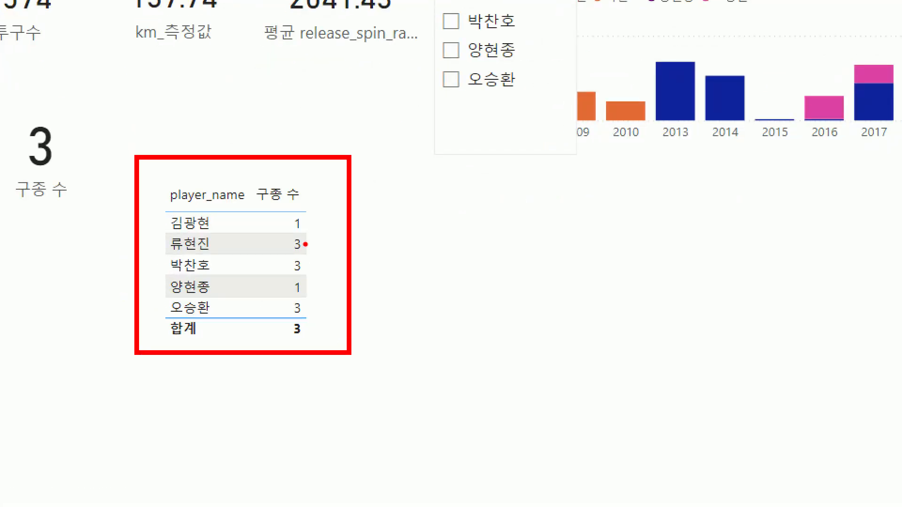
pyautogui.moveTo(305, 245)
pyautogui.mouseDown()
pyautogui.moveTo(323, 246)
pyautogui.moveTo(330, 260)
pyautogui.mouseUp()
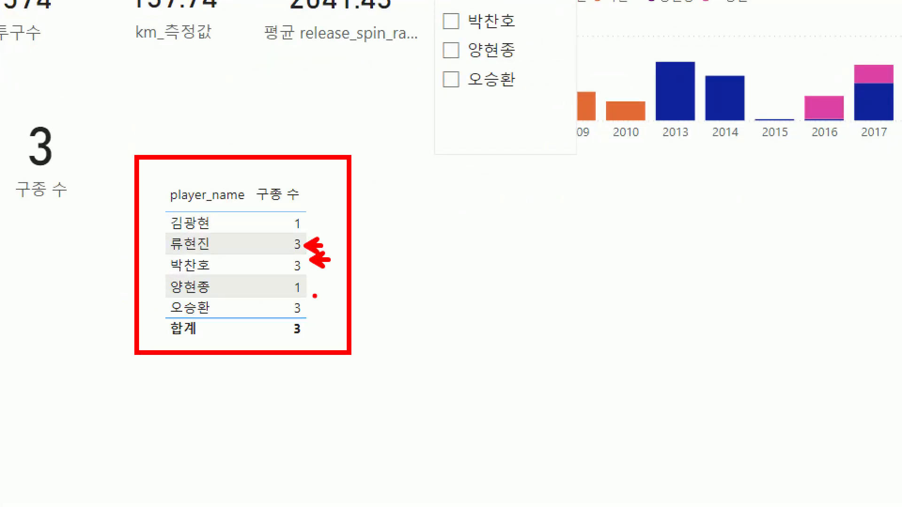
pyautogui.moveTo(310, 308); pyautogui.dragTo(346, 304)
pyautogui.press('Escape')
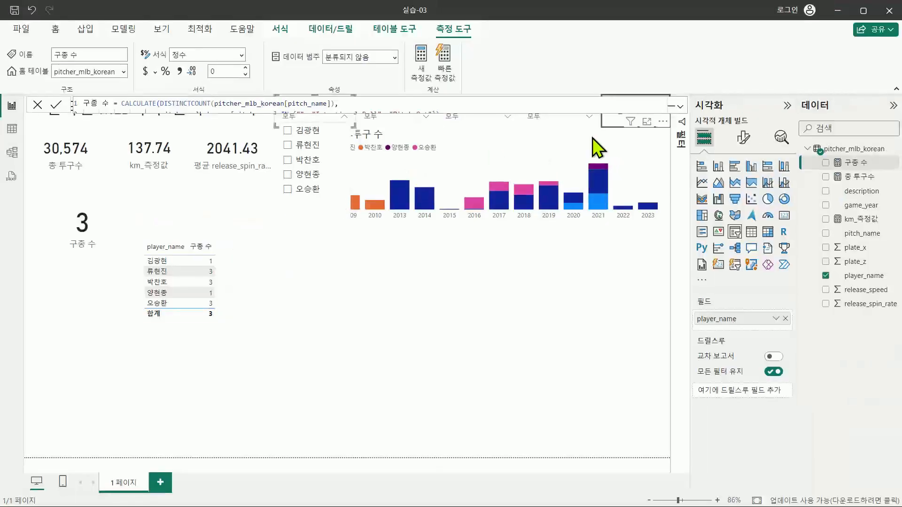
# Expand the 구종 수 formula to both lines and examine the value list after IN
pyautogui.click(679, 107)
pyautogui.hotkey('ctrl', '1')
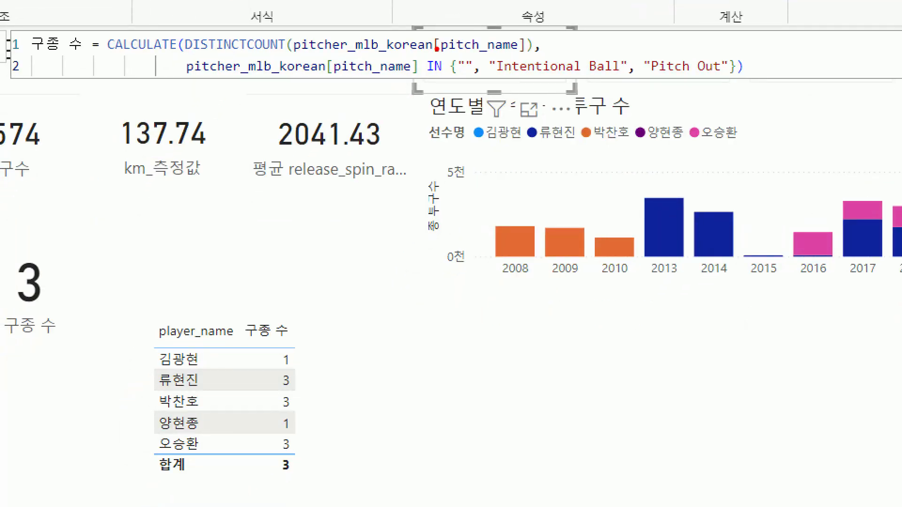
pyautogui.moveTo(439, 45); pyautogui.dragTo(743, 91)
pyautogui.moveTo(745, 87); pyautogui.dragTo(795, 128)
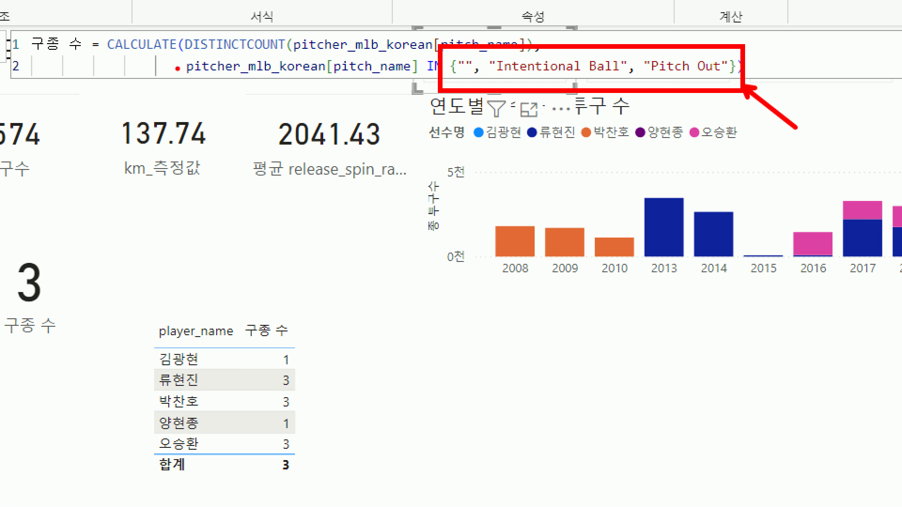
pyautogui.moveTo(199, 78); pyautogui.dragTo(234, 80)
pyautogui.press('Escape')
# Insert NOT before pitcher_mlb_korean[pitch_name] on the second formula line so the listed values are excluded, and commit the measure
pyautogui.click(161, 115)
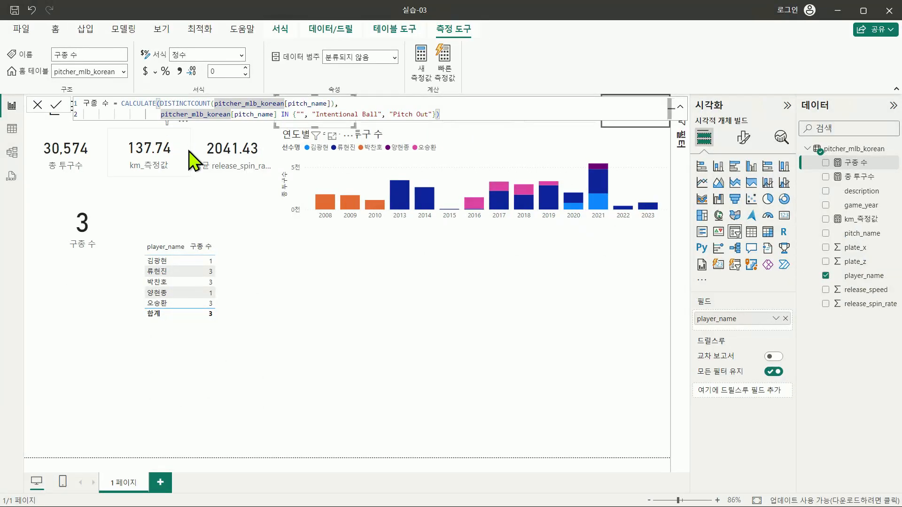
pyautogui.write('NOT')
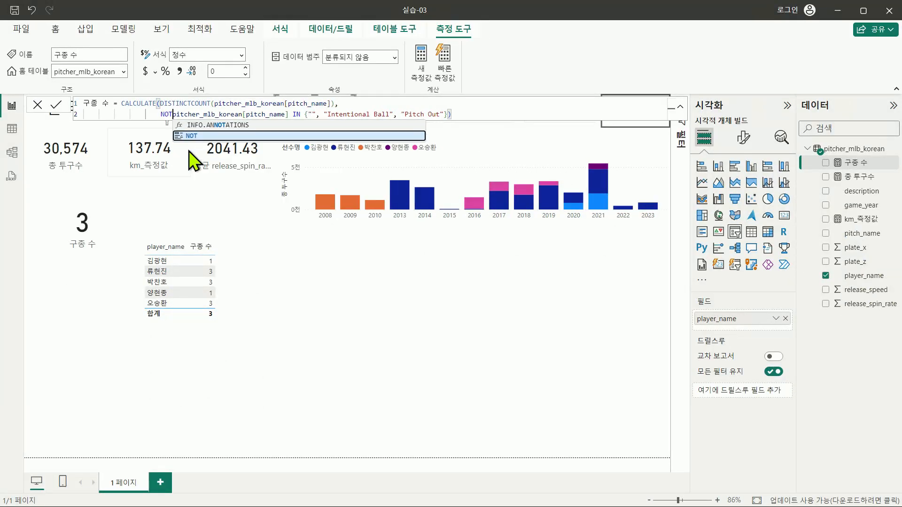
pyautogui.hotkey('ctrl', '1')
pyautogui.click(189, 151)
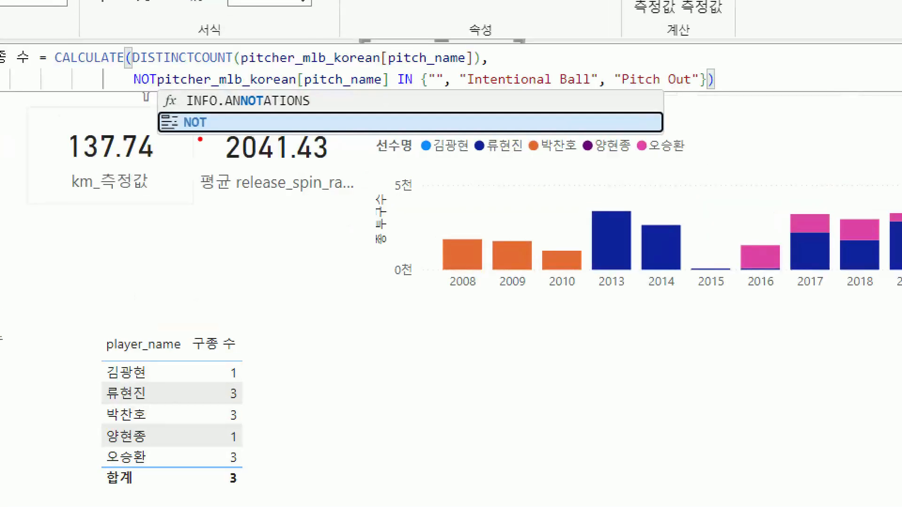
pyautogui.moveTo(200, 139); pyautogui.dragTo(195, 176)
pyautogui.press('Escape')
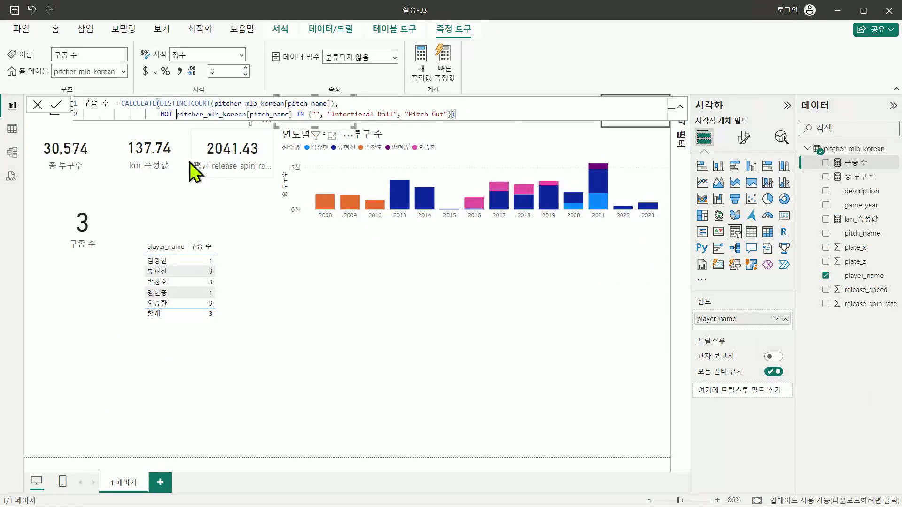
pyautogui.hotkey('ctrl', '1')
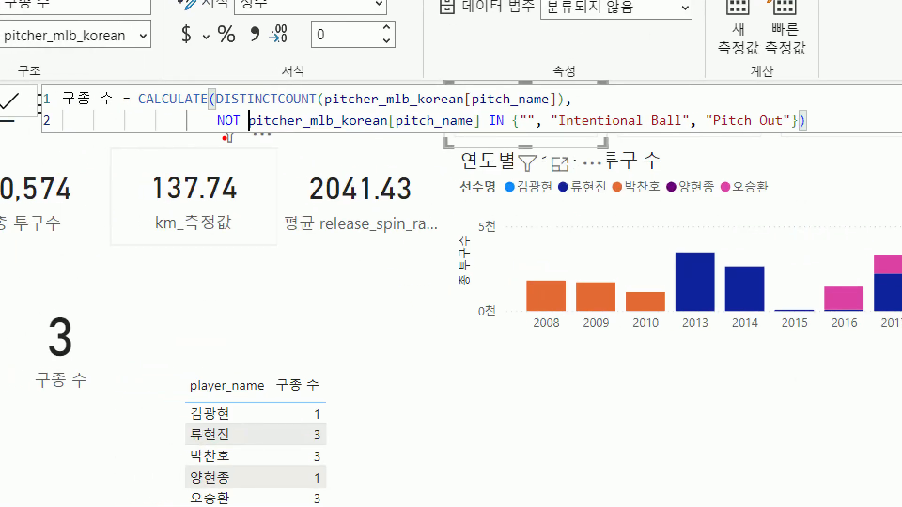
pyautogui.moveTo(224, 138); pyautogui.dragTo(499, 136)
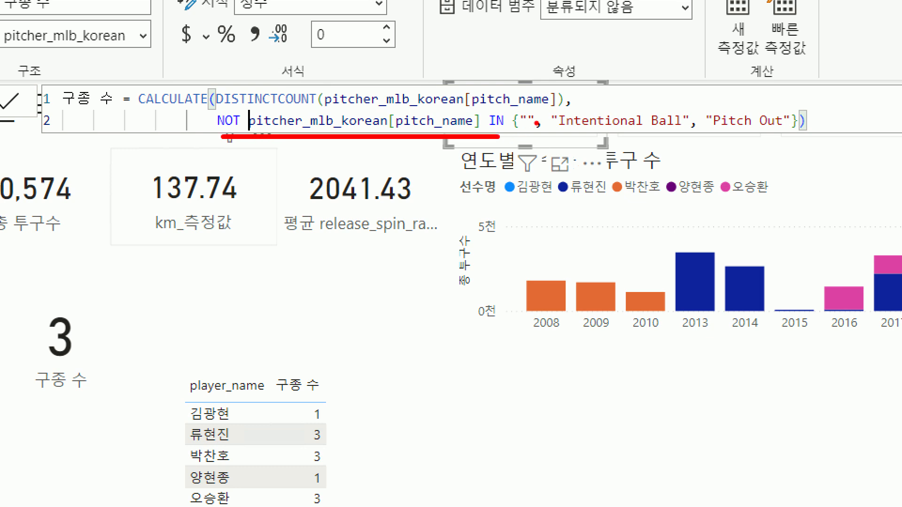
pyautogui.moveTo(506, 105)
pyautogui.mouseDown()
pyautogui.moveTo(699, 151)
pyautogui.moveTo(830, 147)
pyautogui.moveTo(833, 189)
pyautogui.mouseUp()
pyautogui.press('Escape')
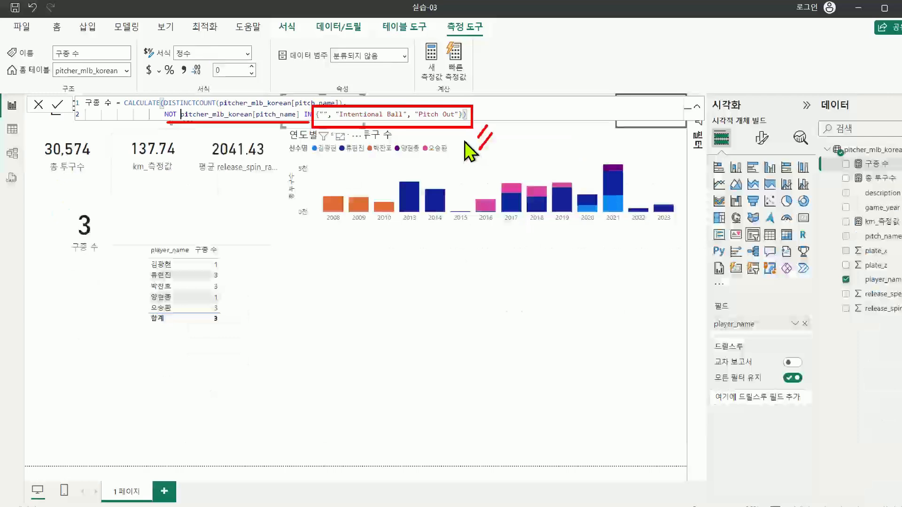
pyautogui.press('Return')
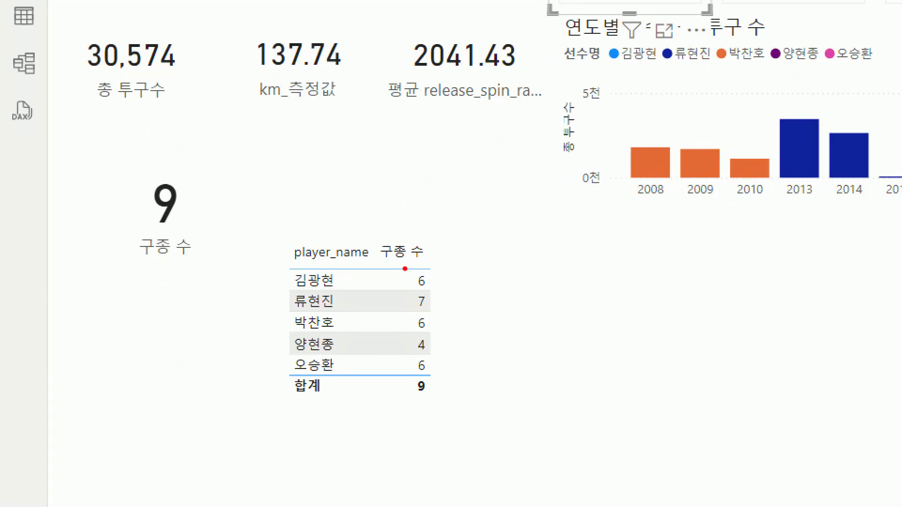
# Check the 구종 수 column of the per-player table, collapse the formula bar and deselect everything on the canvas
pyautogui.moveTo(402, 266); pyautogui.dragTo(460, 389)
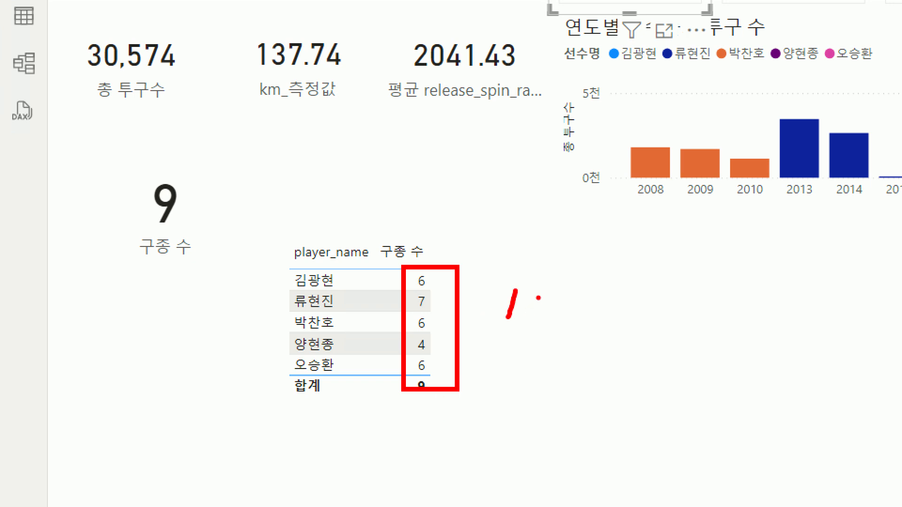
pyautogui.moveTo(539, 298)
pyautogui.mouseDown()
pyautogui.moveTo(530, 317)
pyautogui.moveTo(564, 296)
pyautogui.moveTo(538, 295)
pyautogui.mouseUp()
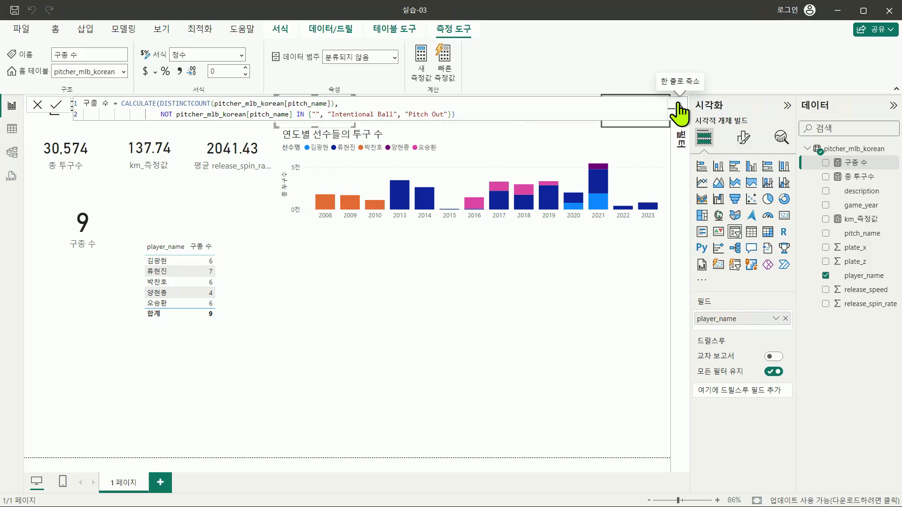
pyautogui.click(678, 106)
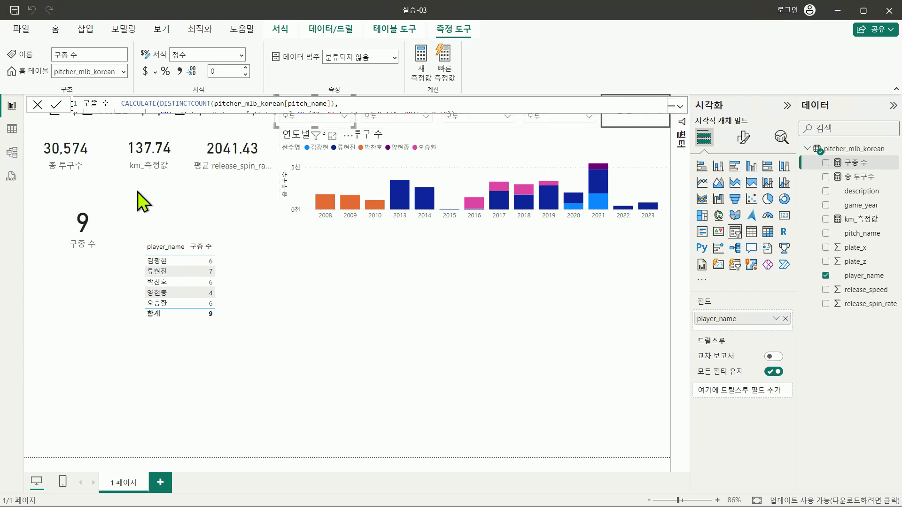
pyautogui.click(282, 175)
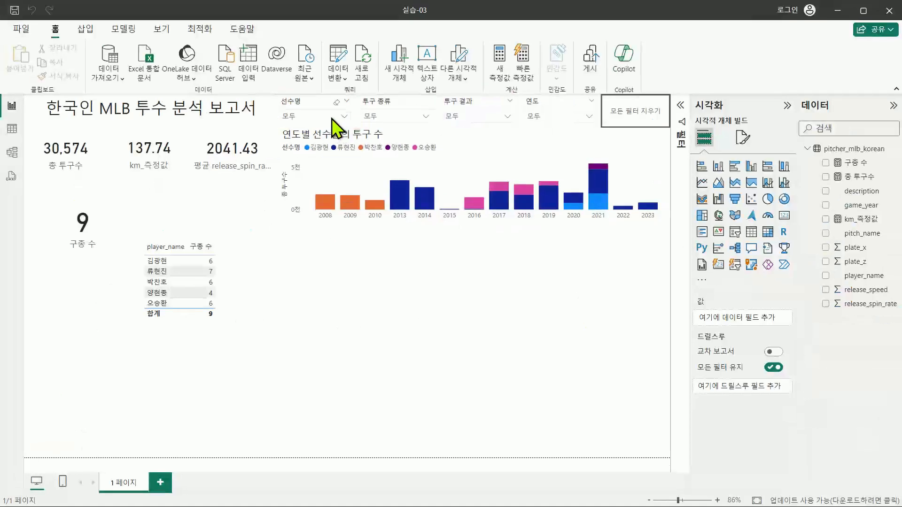
# Filter the report to 류현진 in the 선수명 slicer and to foul in the 투구 결과 slicer
pyautogui.click(333, 118)
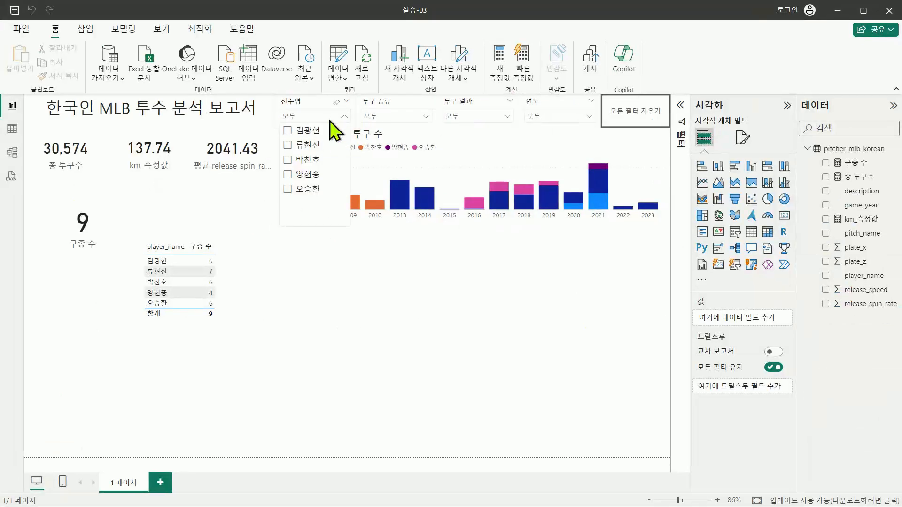
pyautogui.click(310, 144)
pyautogui.click(479, 117)
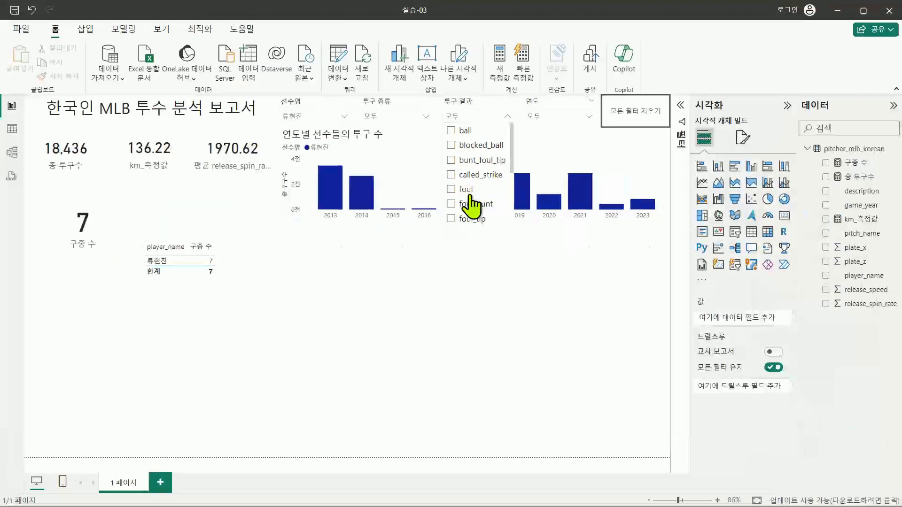
pyautogui.click(465, 200)
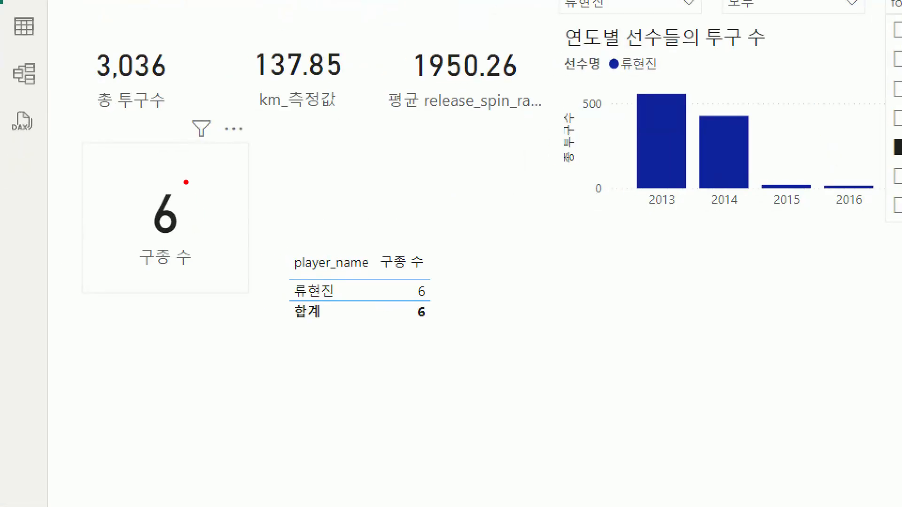
# Examine the 구종 수 card under the player and pitch result filters
pyautogui.moveTo(186, 182)
pyautogui.mouseDown()
pyautogui.moveTo(200, 266)
pyautogui.moveTo(99, 193)
pyautogui.moveTo(186, 181)
pyautogui.mouseUp()
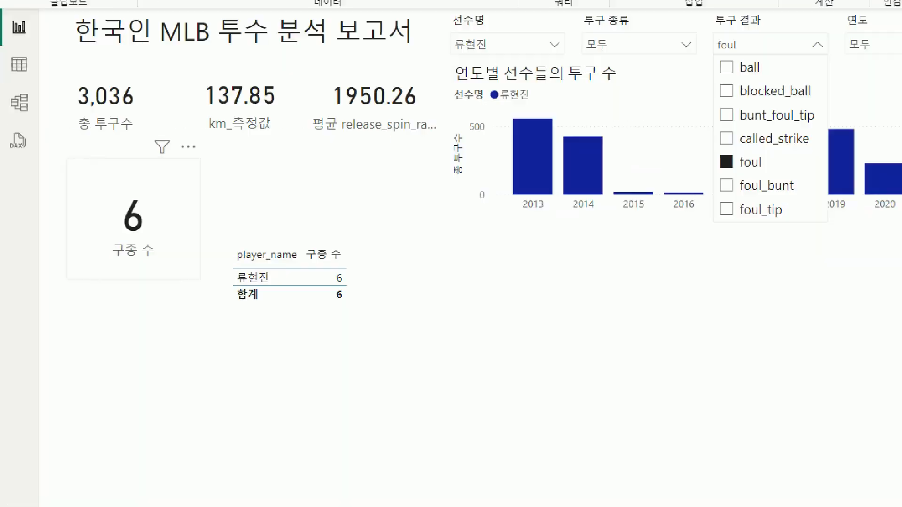
pyautogui.moveTo(120, 175)
pyautogui.mouseDown()
pyautogui.moveTo(121, 196)
pyautogui.moveTo(209, 274)
pyautogui.mouseUp()
pyautogui.moveTo(203, 225); pyautogui.dragTo(296, 223)
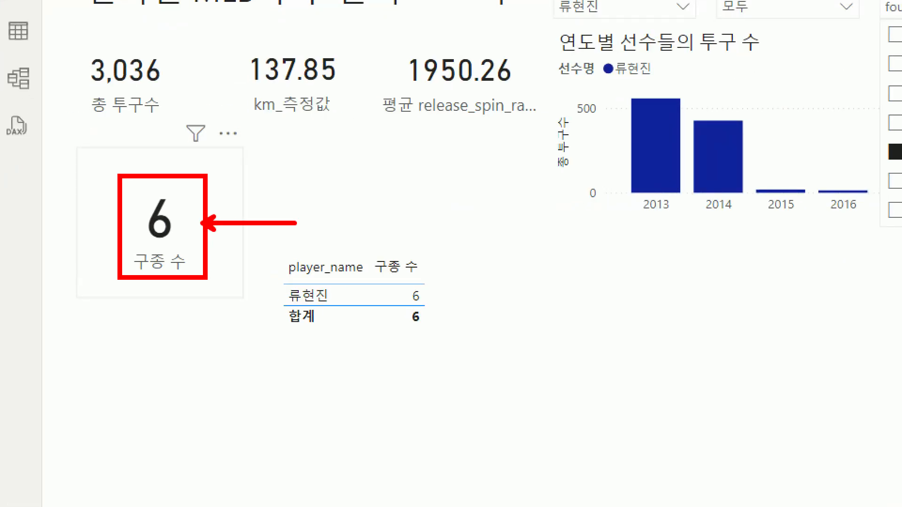
pyautogui.press('Escape')
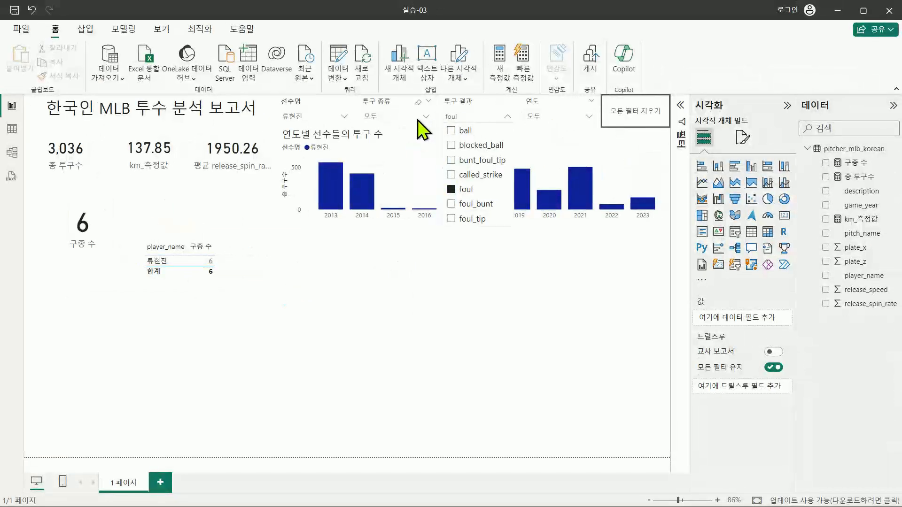
# Open the 투구 종류 slicer list and examine the pitch types available for 류현진 with the foul result
pyautogui.click(828, 9)
pyautogui.click(423, 120)
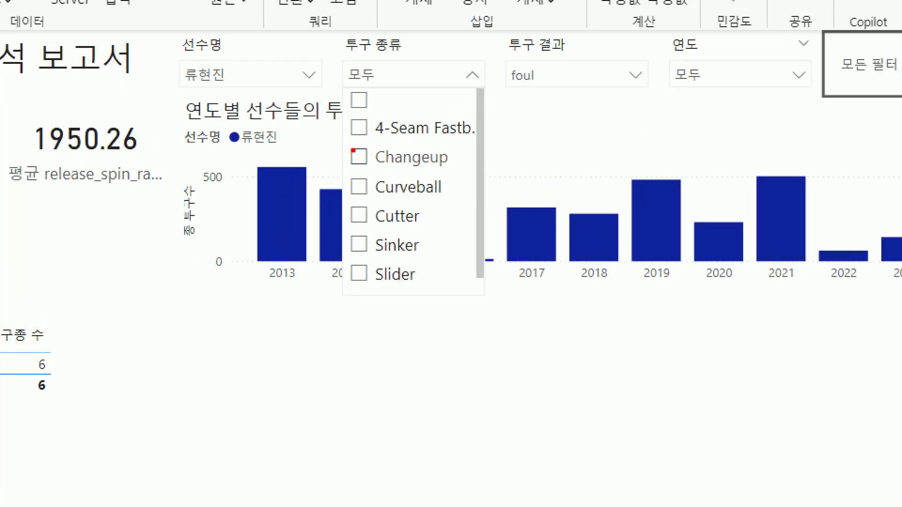
pyautogui.moveTo(351, 138)
pyautogui.mouseDown()
pyautogui.moveTo(472, 170)
pyautogui.moveTo(484, 156)
pyautogui.moveTo(529, 156)
pyautogui.mouseUp()
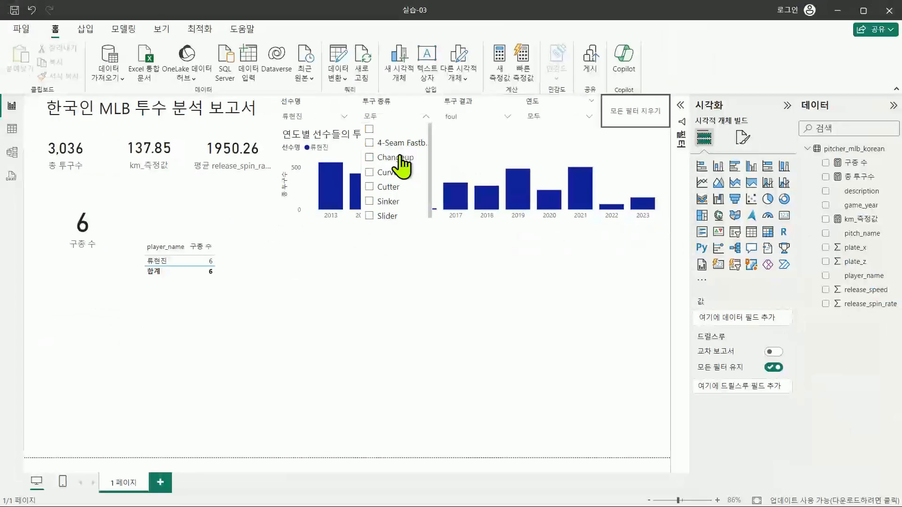
# Filter the 투구 종류 slicer to Changeup, check the 구종 수 card against the other cards, and add Cutter to the selection
pyautogui.click(420, 155)
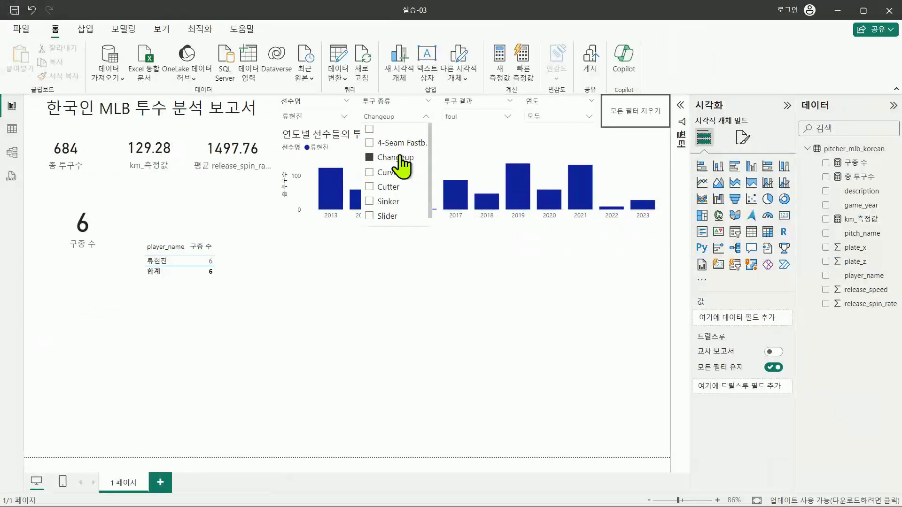
pyautogui.click(401, 119)
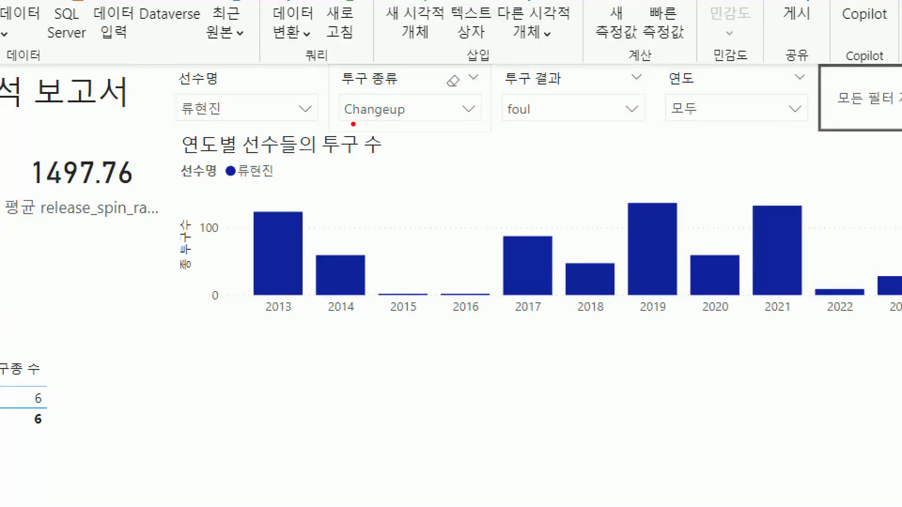
pyautogui.moveTo(352, 124)
pyautogui.mouseDown()
pyautogui.moveTo(415, 123)
pyautogui.moveTo(426, 141)
pyautogui.mouseUp()
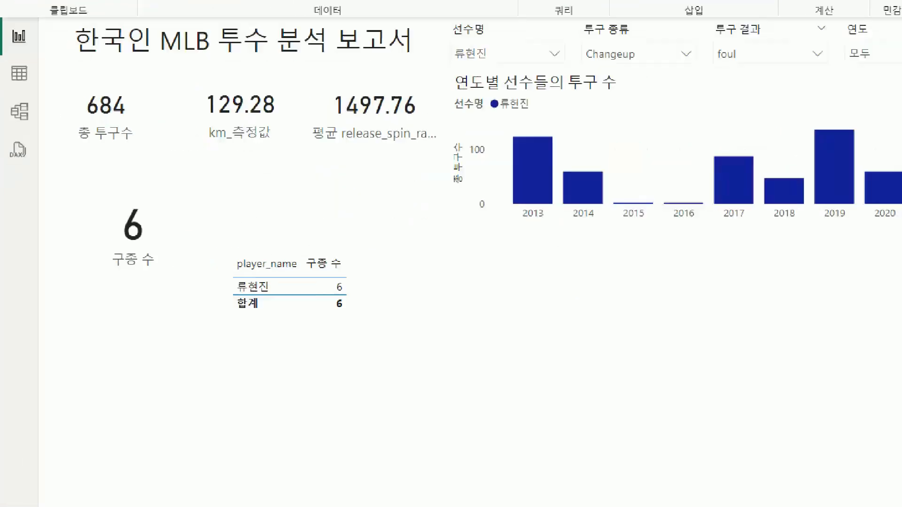
pyautogui.moveTo(125, 190); pyautogui.dragTo(208, 296)
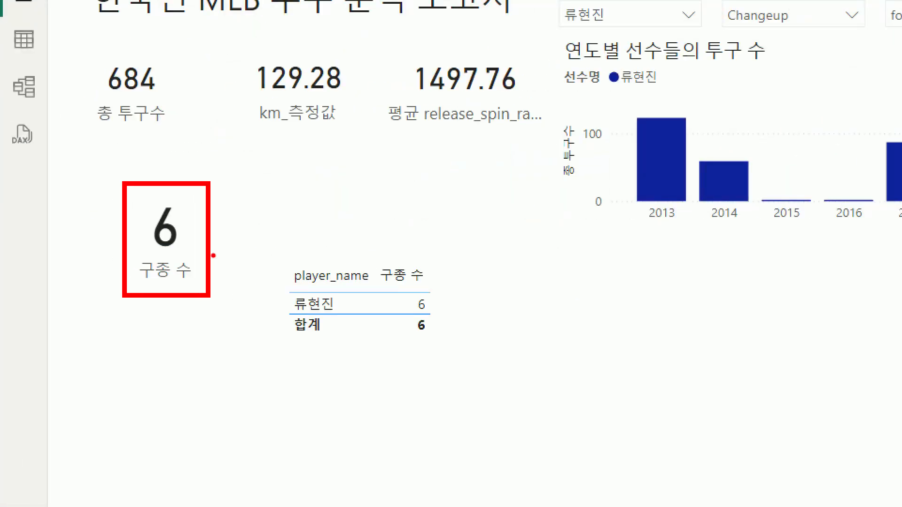
pyautogui.moveTo(216, 230); pyautogui.dragTo(389, 177)
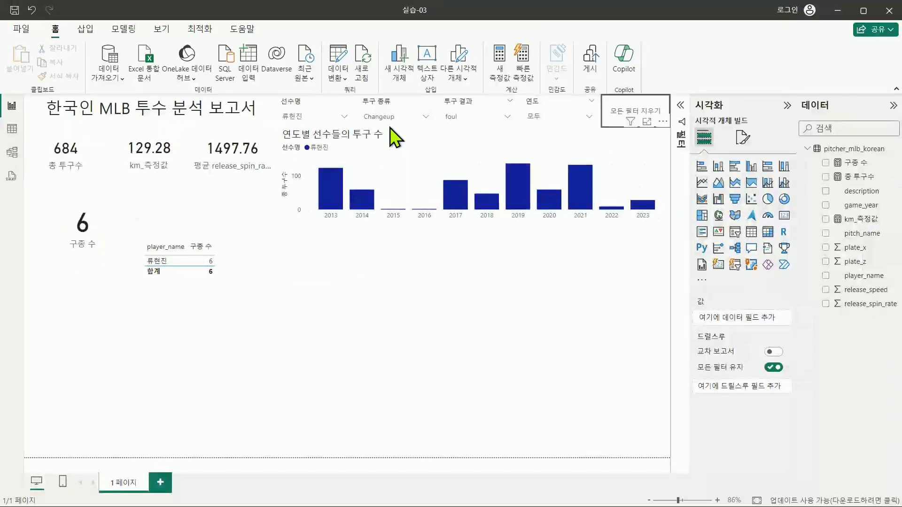
pyautogui.click(801, 23)
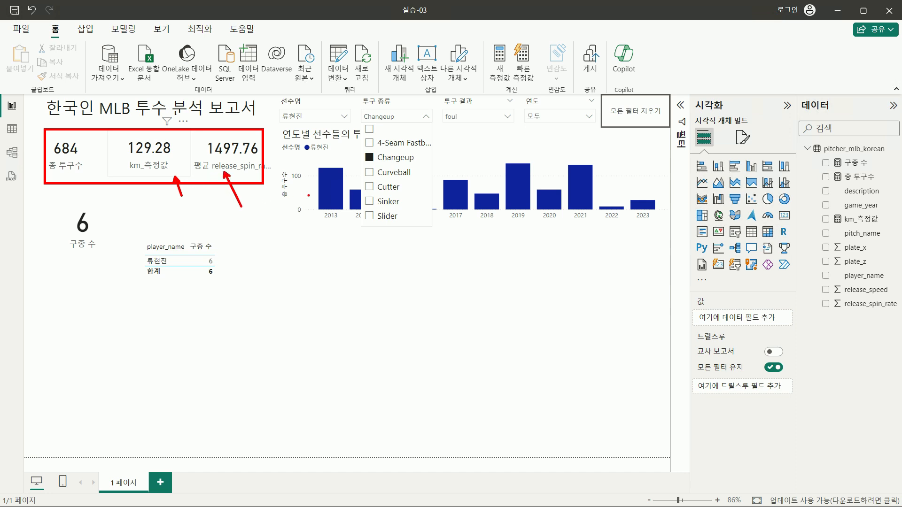
pyautogui.click(370, 187)
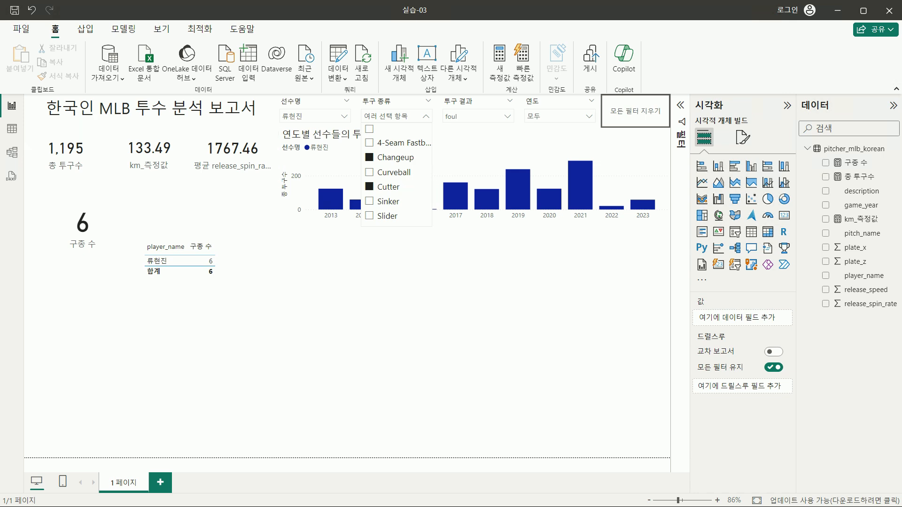
# Review the CALCULATE and NOT IN filter on pitch_name in the 구종 수 measure's formula
pyautogui.click(115, 233)
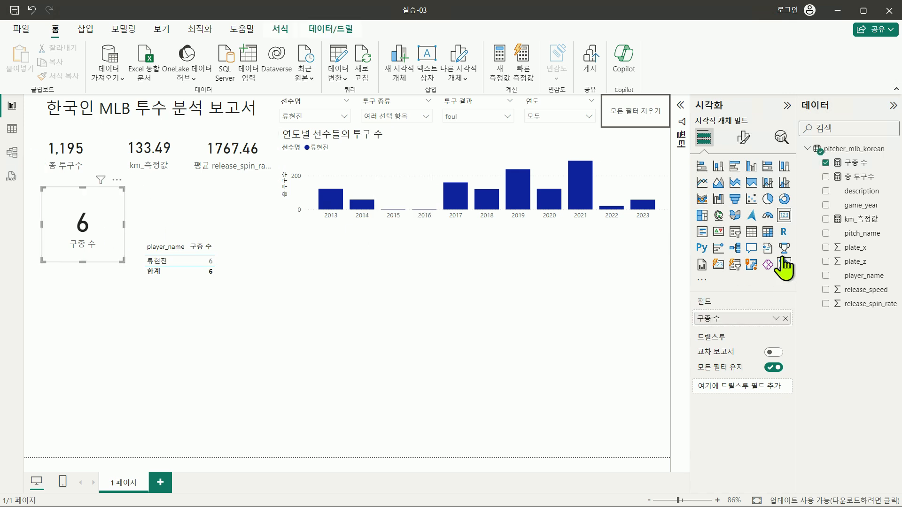
pyautogui.click(851, 163)
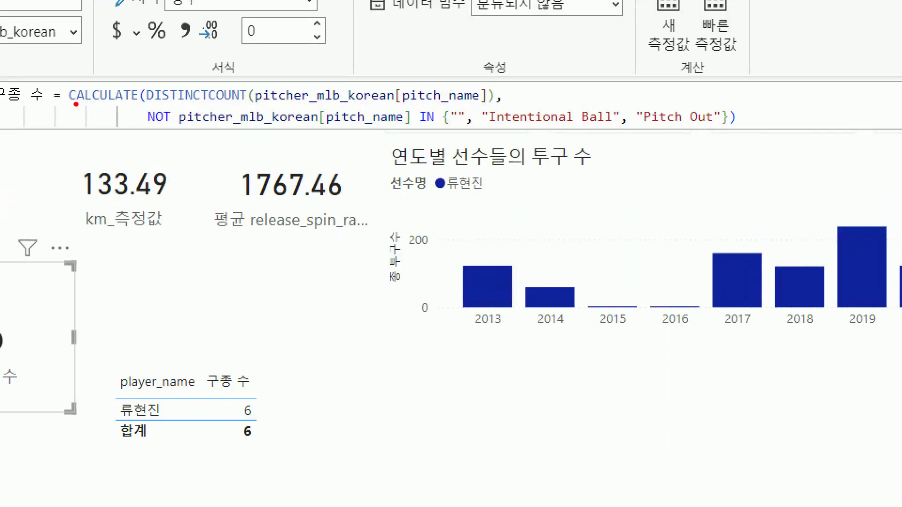
pyautogui.moveTo(74, 102); pyautogui.dragTo(130, 103)
pyautogui.moveTo(325, 130); pyautogui.dragTo(418, 126)
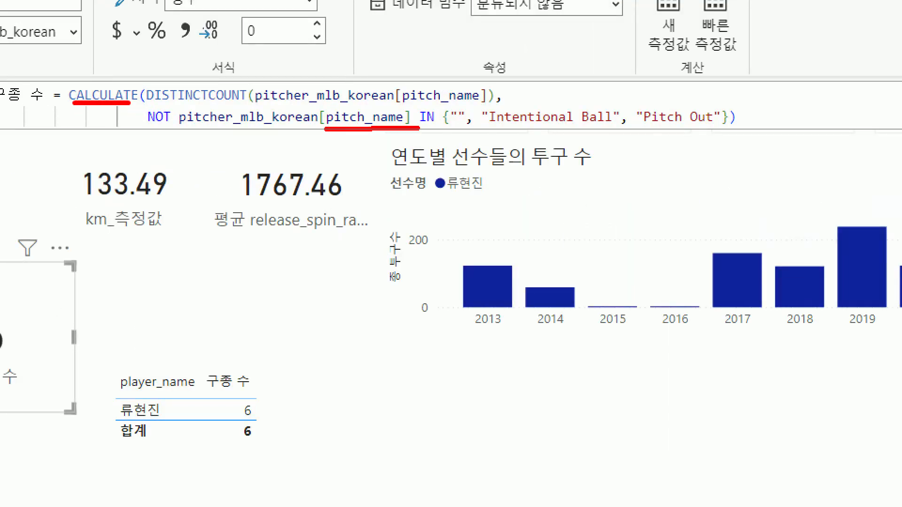
pyautogui.moveTo(147, 107); pyautogui.dragTo(150, 107)
pyautogui.moveTo(573, 163); pyautogui.dragTo(748, 133)
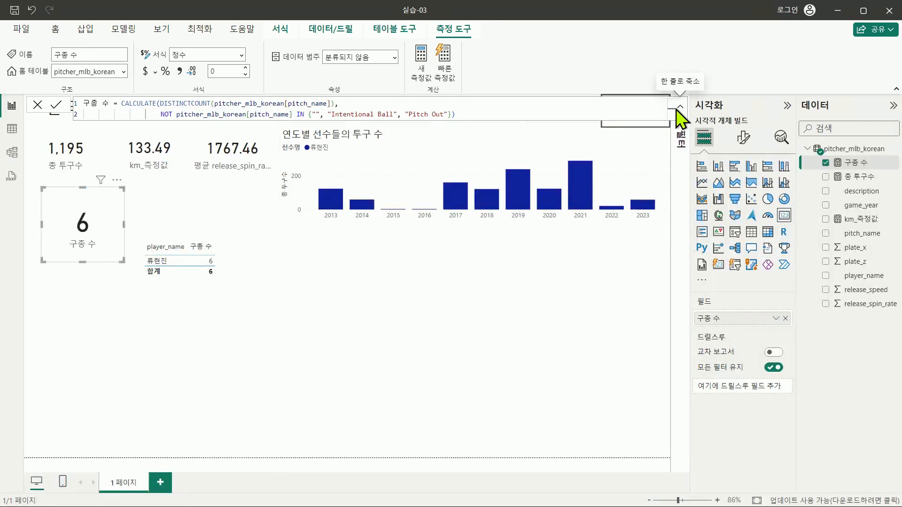
pyautogui.click(679, 107)
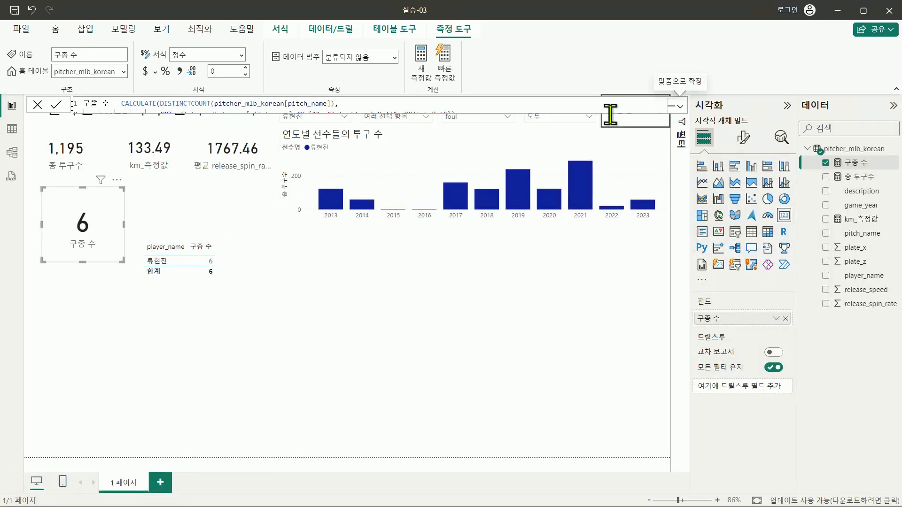
# Compare the 투구 종류 slicer's selection and pitch_name field with the filter column in the 구종 수 formula
pyautogui.click(417, 118)
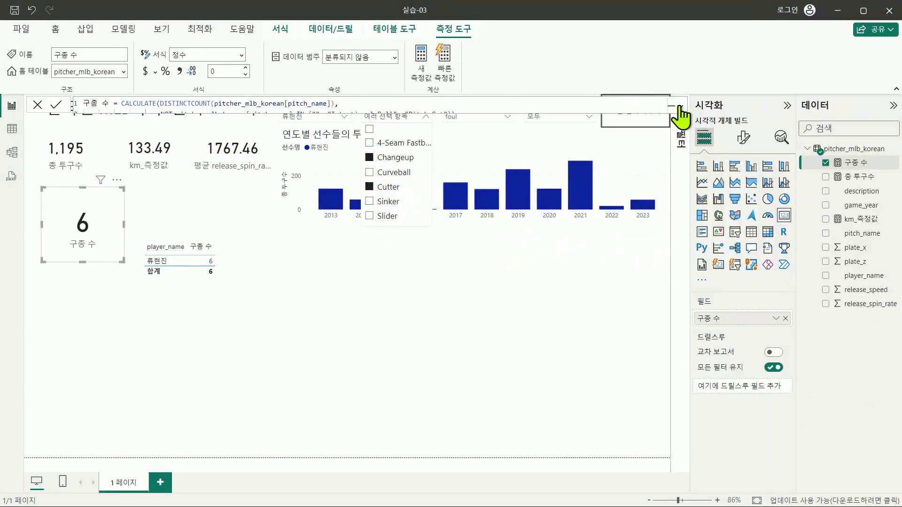
pyautogui.click(679, 108)
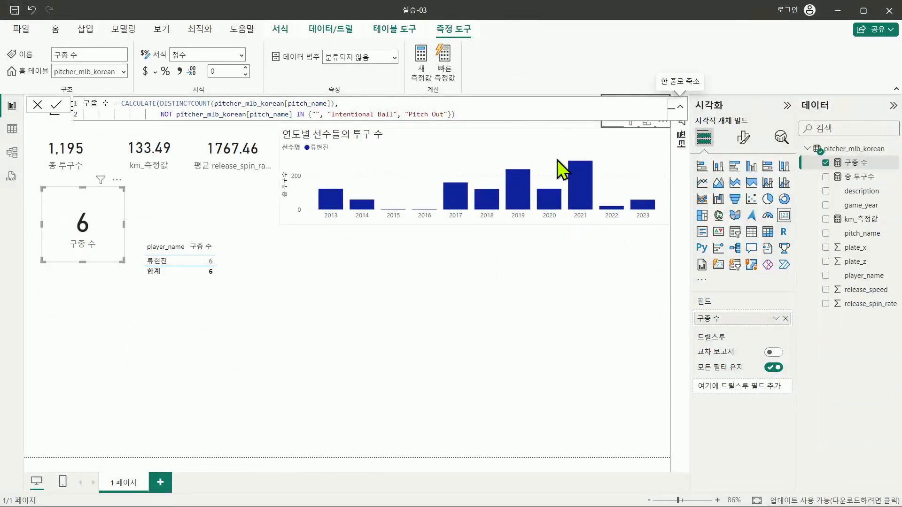
pyautogui.click(679, 107)
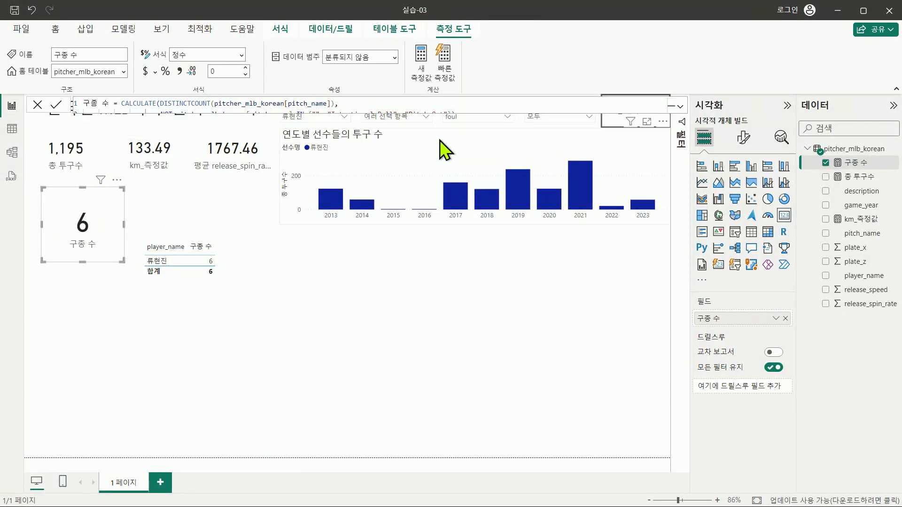
pyautogui.click(416, 130)
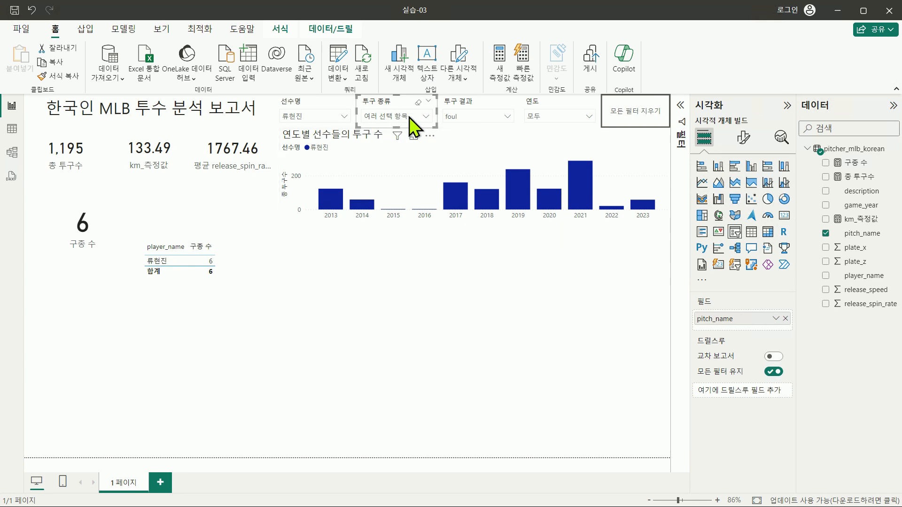
pyautogui.click(857, 233)
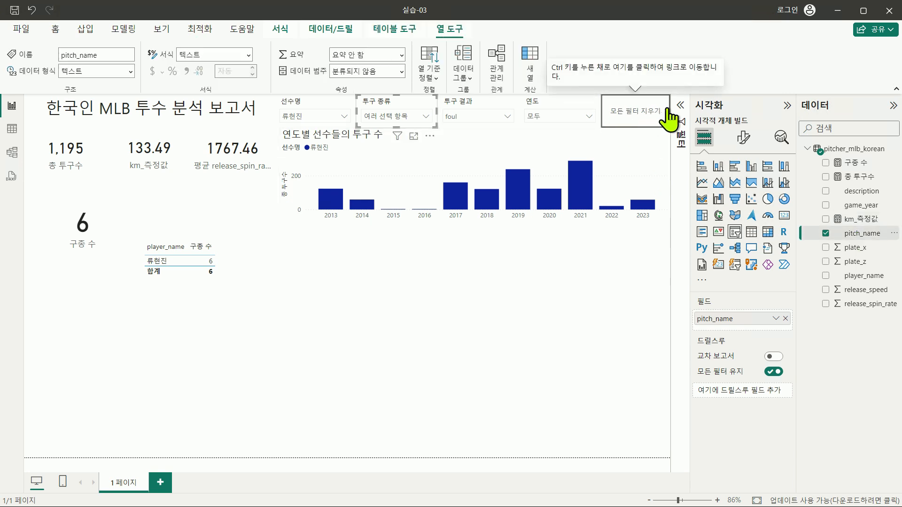
# Wrap the NOT pitch_name IN condition of the 구종 수 measure in KEEPFILTERS and commit the formula
pyautogui.click(855, 165)
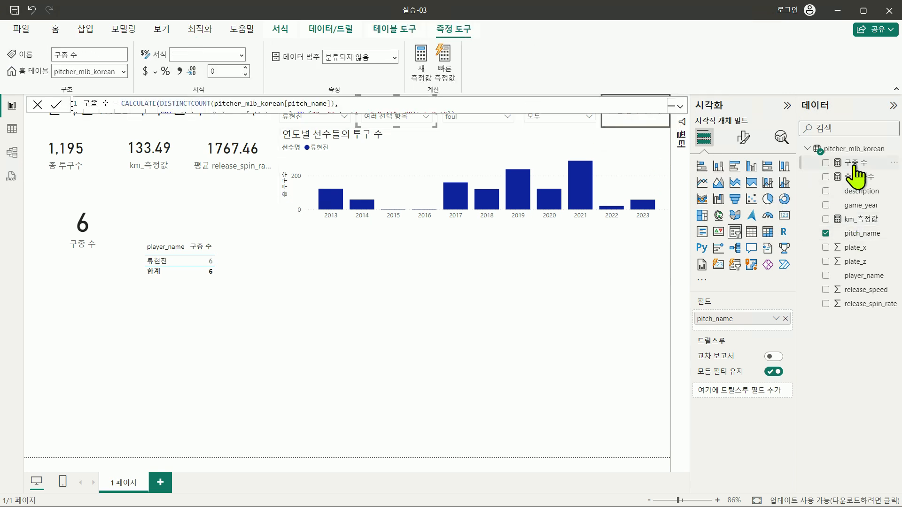
pyautogui.click(679, 107)
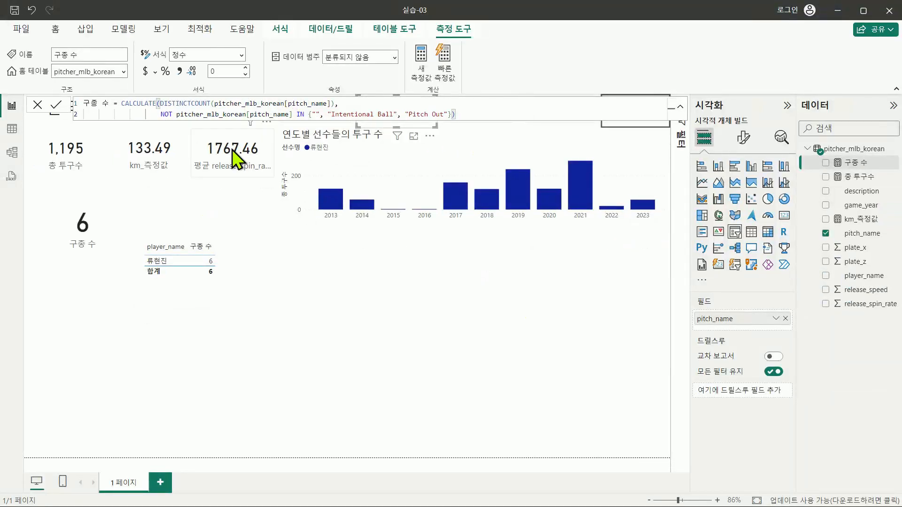
pyautogui.press('Right')
pyautogui.write('Kee')
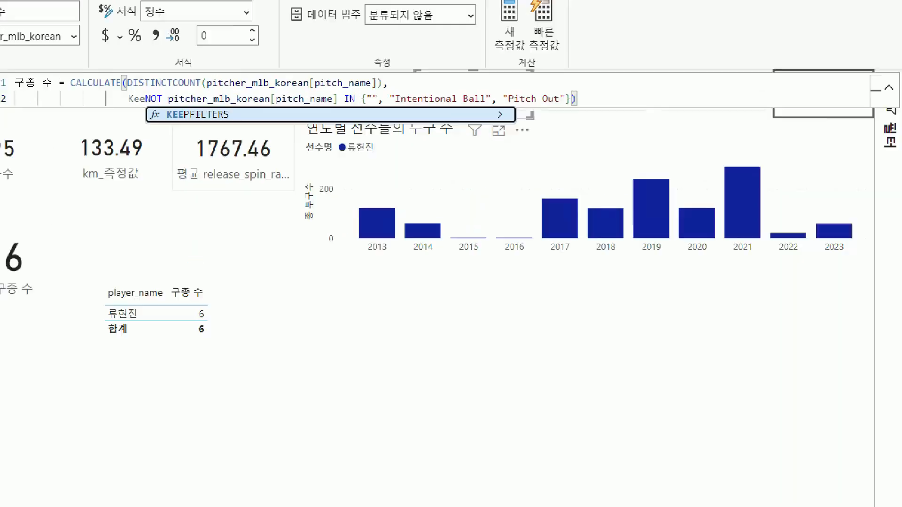
pyautogui.moveTo(232, 106); pyautogui.dragTo(287, 129)
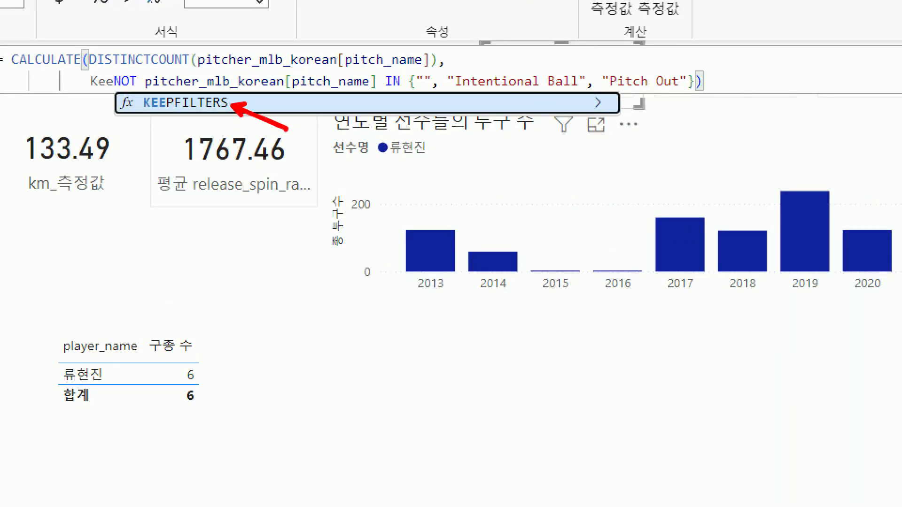
pyautogui.press('Escape')
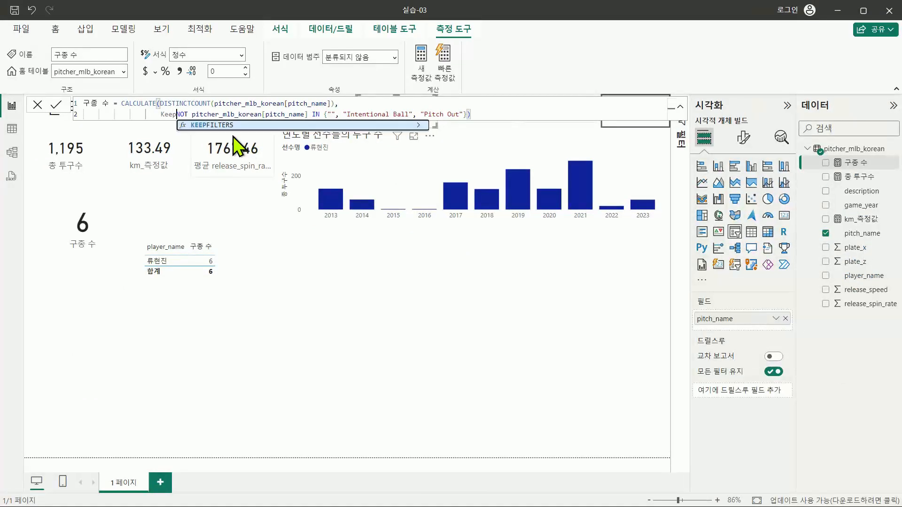
pyautogui.press('Tab')
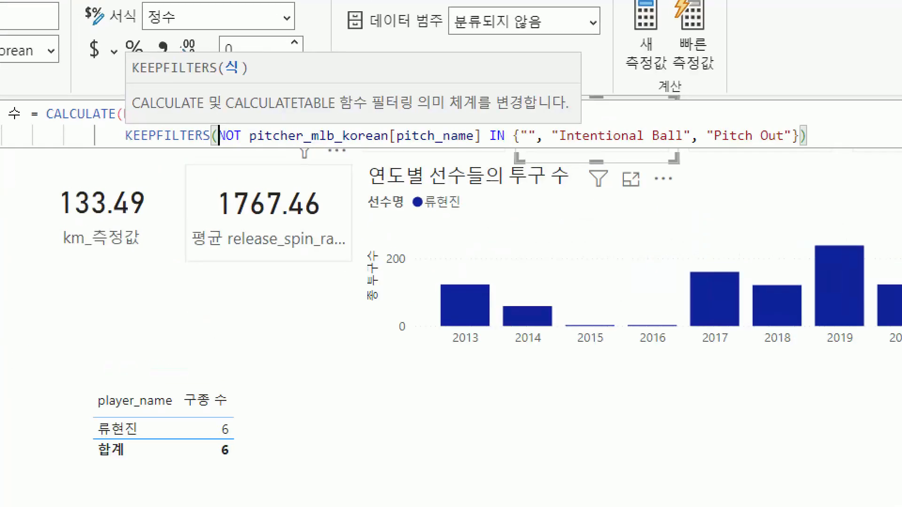
pyautogui.moveTo(145, 114); pyautogui.dragTo(517, 115)
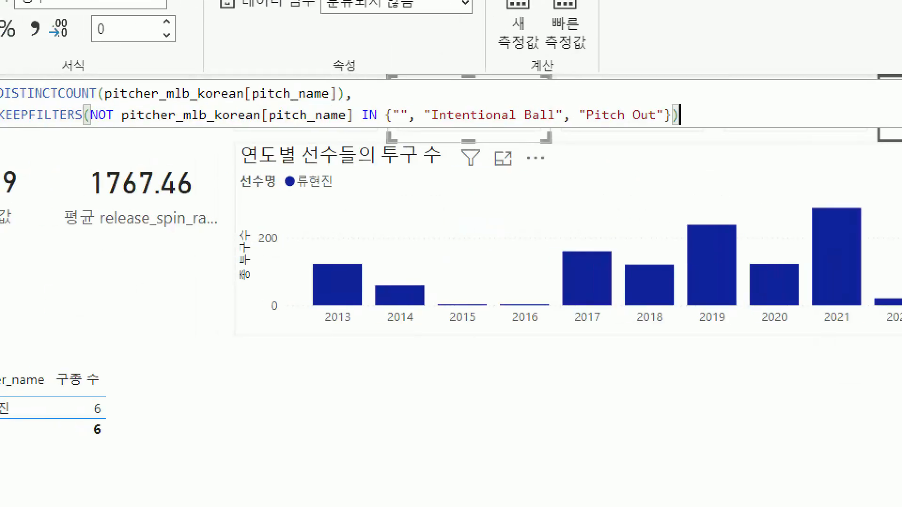
pyautogui.moveTo(687, 103); pyautogui.dragTo(689, 122)
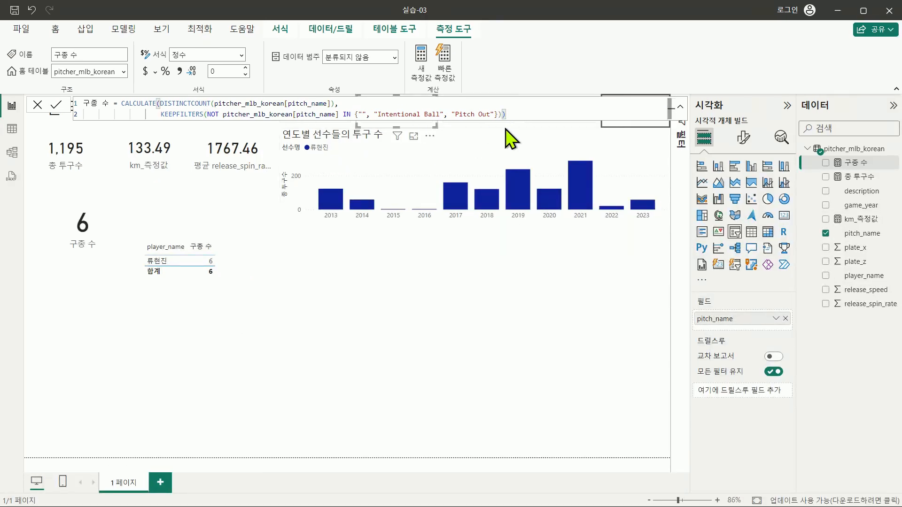
pyautogui.press('Return')
# Check the 구종 수 card and per-player table under the updated measure, and deselect everything on the canvas
pyautogui.hotkey('ctrl', '1')
pyautogui.moveTo(185, 223)
pyautogui.mouseDown()
pyautogui.moveTo(156, 281)
pyautogui.moveTo(165, 180)
pyautogui.mouseUp()
pyautogui.press('Escape')
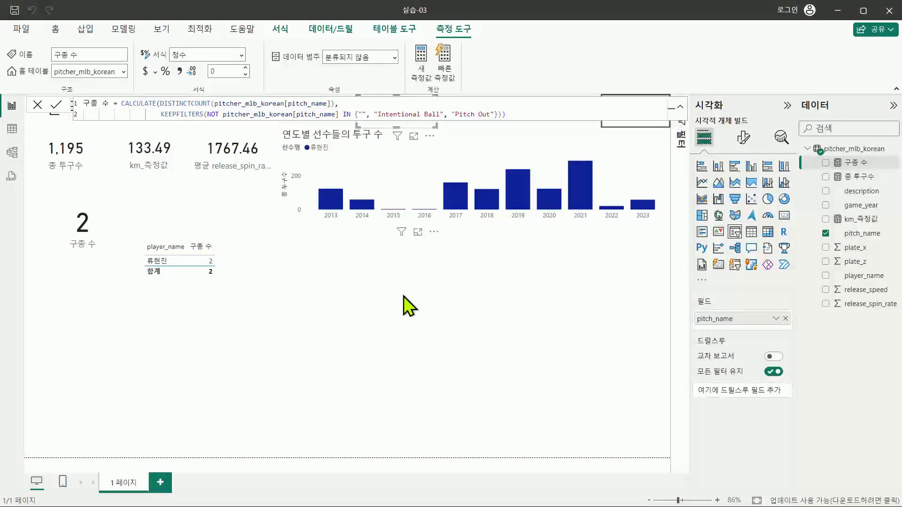
pyautogui.click(403, 303)
# Open the 투구 종류 slicer list and inspect the field the slicer is based on
pyautogui.click(385, 103)
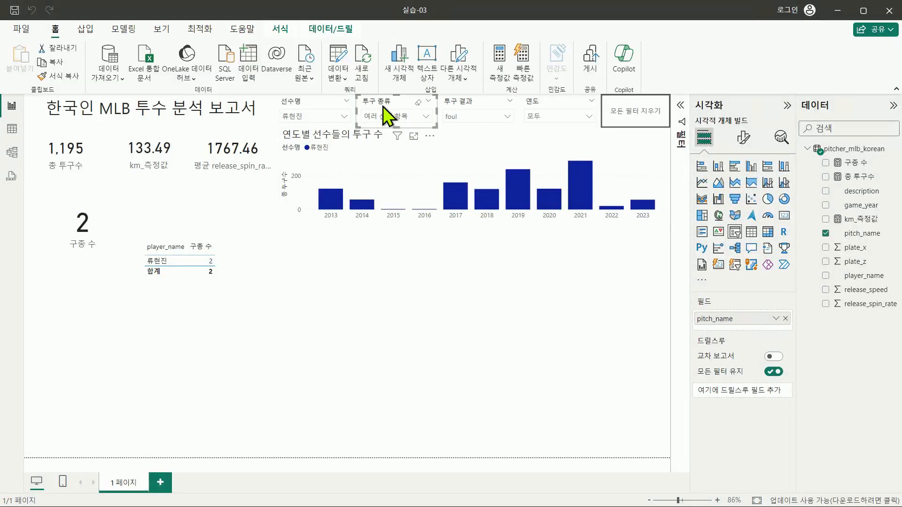
pyautogui.hotkey('ctrl', '1')
pyautogui.moveTo(396, 100); pyautogui.dragTo(448, 58)
pyautogui.press('Escape')
pyautogui.click(399, 118)
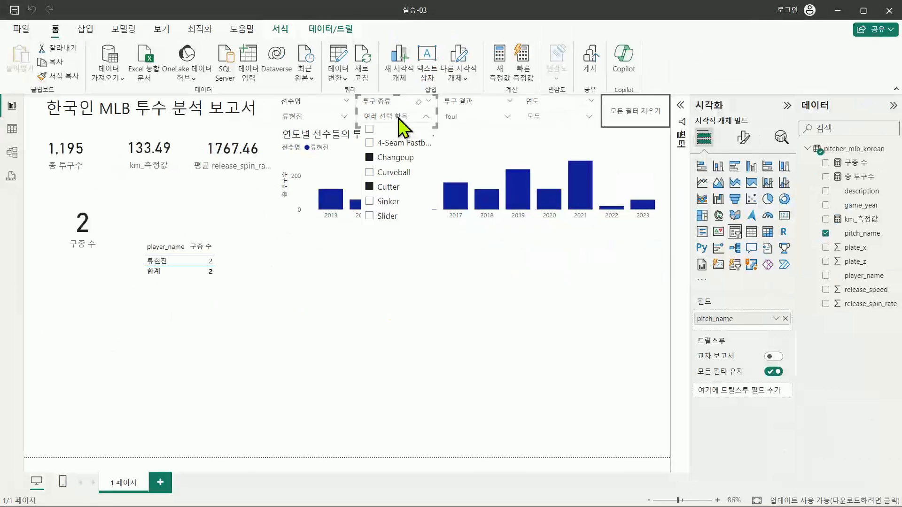
pyautogui.hotkey('ctrl', '1')
pyautogui.click(733, 330)
pyautogui.moveTo(750, 335)
pyautogui.mouseDown()
pyautogui.moveTo(687, 256)
pyautogui.moveTo(755, 301)
pyautogui.mouseUp()
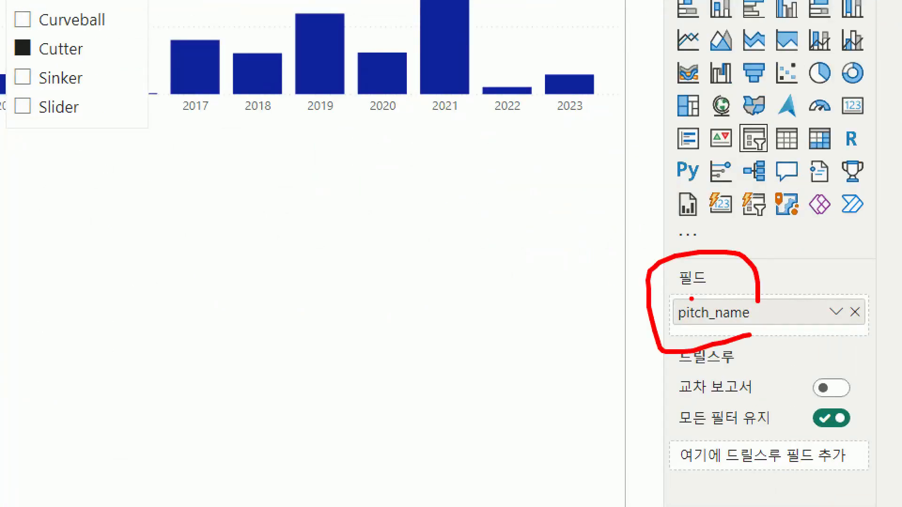
pyautogui.press('Escape')
# Examine which pitch types are selected in the 투구 종류 slicer list
pyautogui.hotkey('ctrl', '1')
pyautogui.click(376, 155)
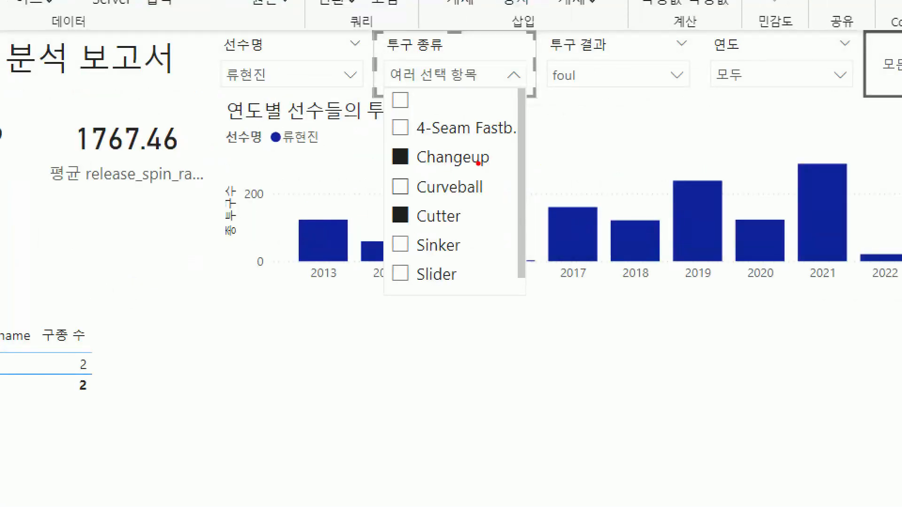
pyautogui.moveTo(492, 165); pyautogui.dragTo(527, 170)
pyautogui.moveTo(475, 219); pyautogui.dragTo(507, 219)
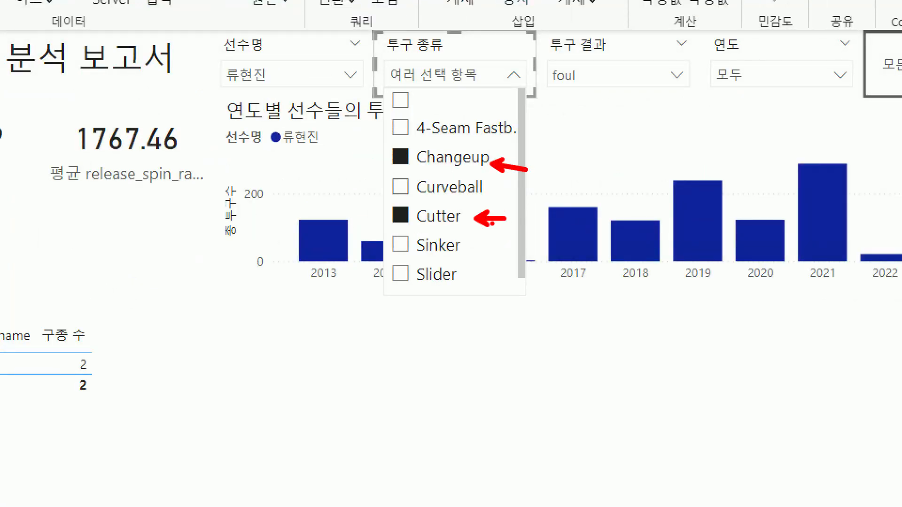
pyautogui.press('Escape')
# Compare the slicer's pitch_name field with the KEEPFILTERS condition in the 구종 수 measure's formula
pyautogui.click(864, 234)
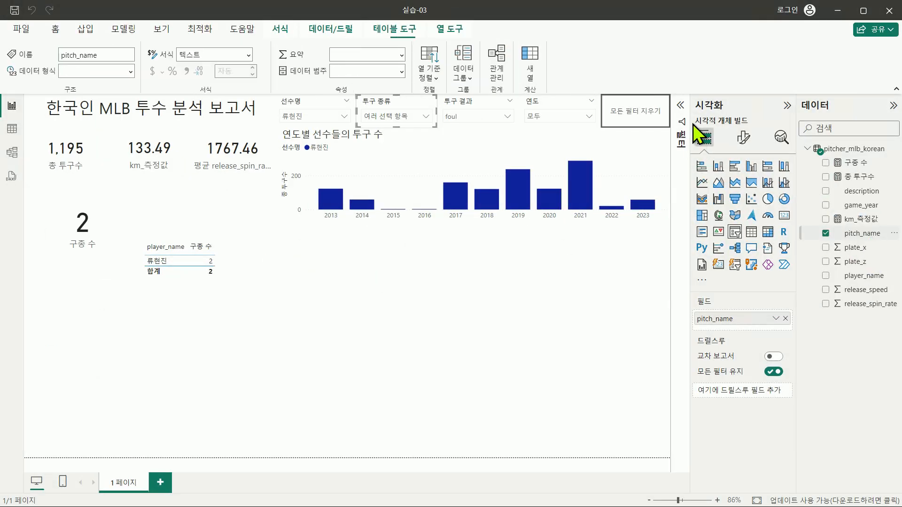
pyautogui.click(841, 164)
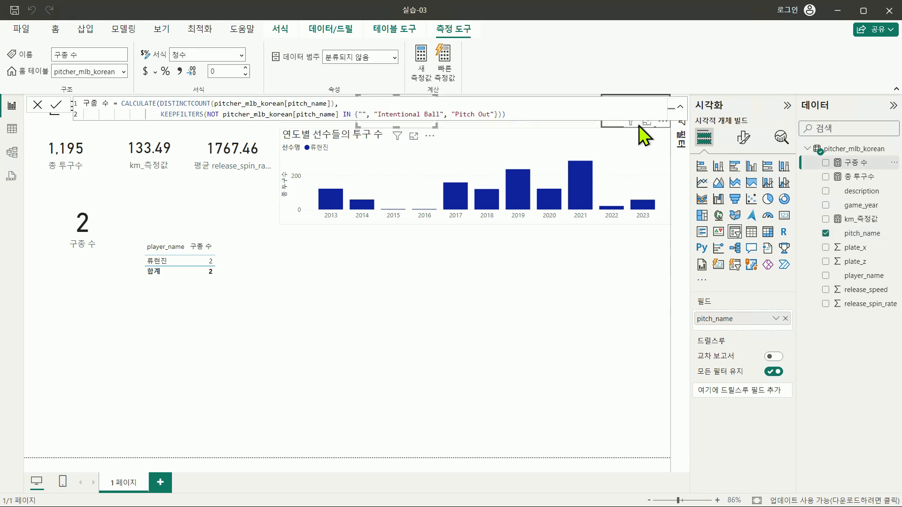
pyautogui.hotkey('ctrl', '1')
pyautogui.click(221, 114)
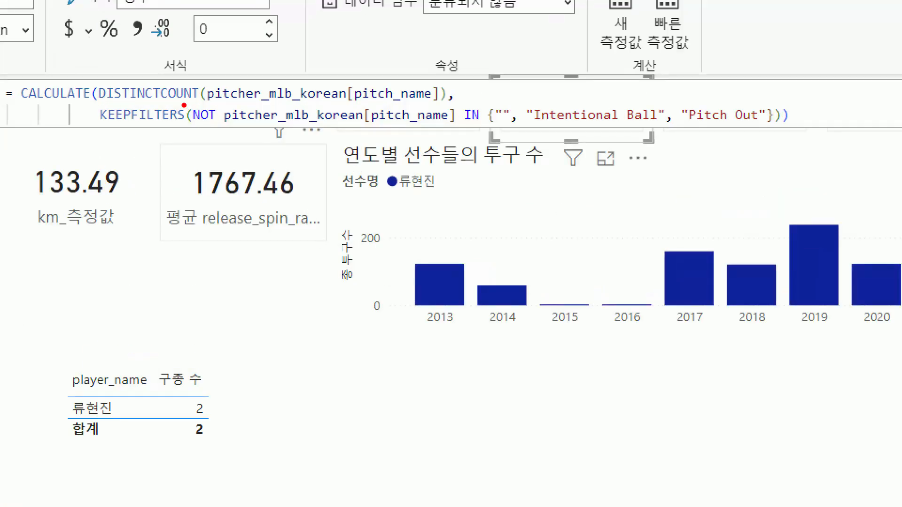
pyautogui.moveTo(193, 108)
pyautogui.mouseDown()
pyautogui.moveTo(311, 132)
pyautogui.moveTo(779, 127)
pyautogui.mouseUp()
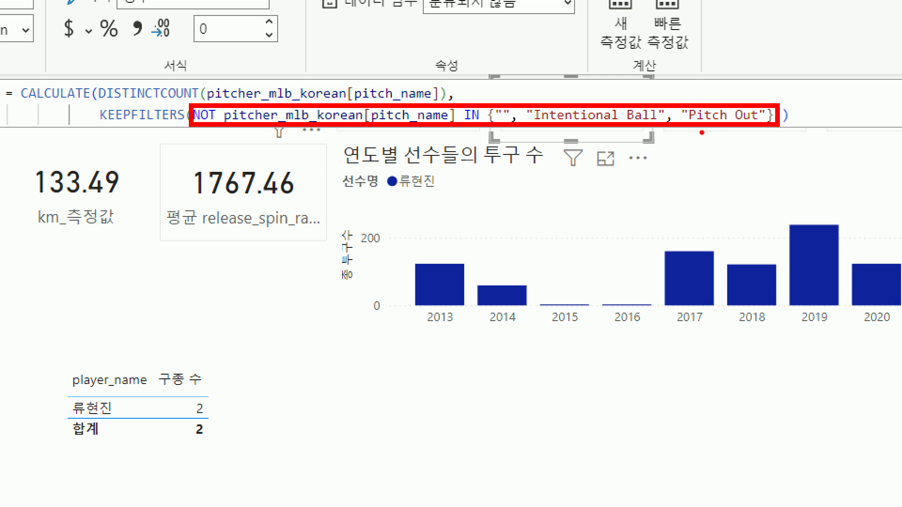
# Examine the exclusion condition inside KEEPFILTERS in the 구종 수 measure's formula and leave the formula editor
pyautogui.moveTo(702, 133); pyautogui.dragTo(739, 184)
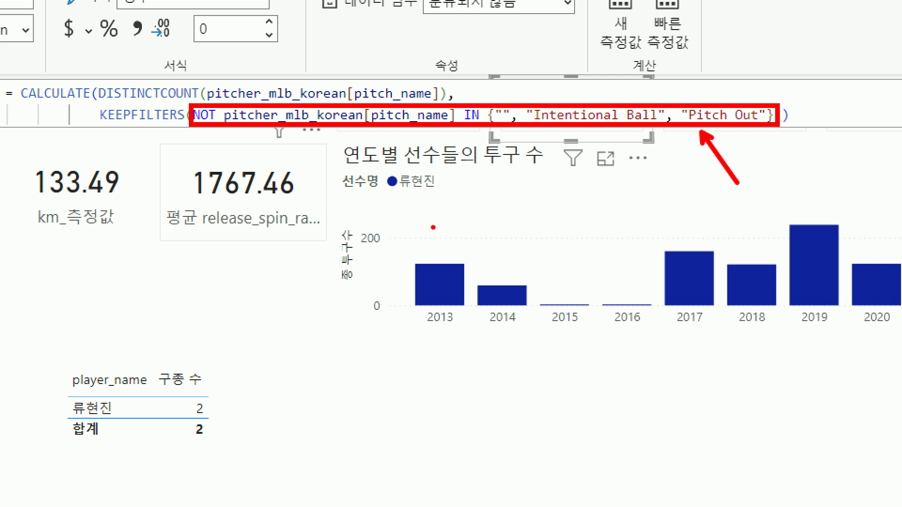
pyautogui.press('Escape')
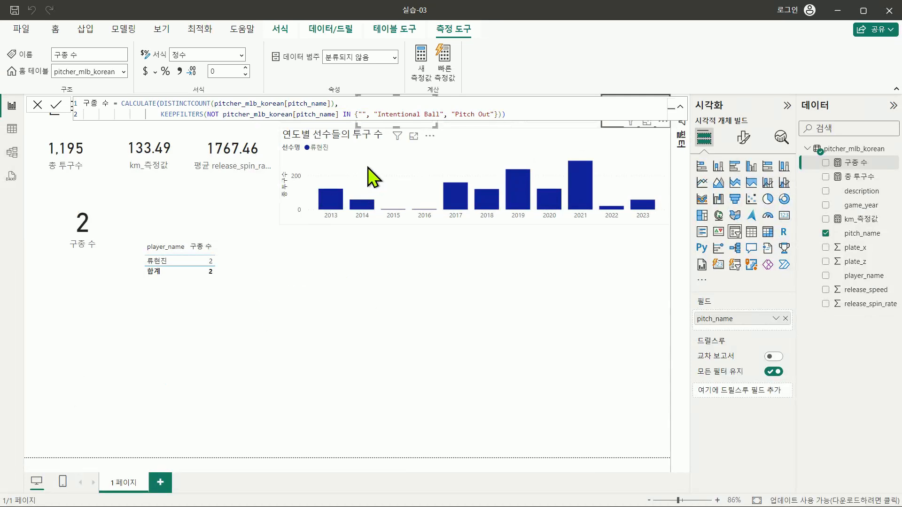
pyautogui.click(516, 239)
# Open the 투구 종류 slicer list and compare its selected pitch types with the 구종 수 card
pyautogui.click(392, 117)
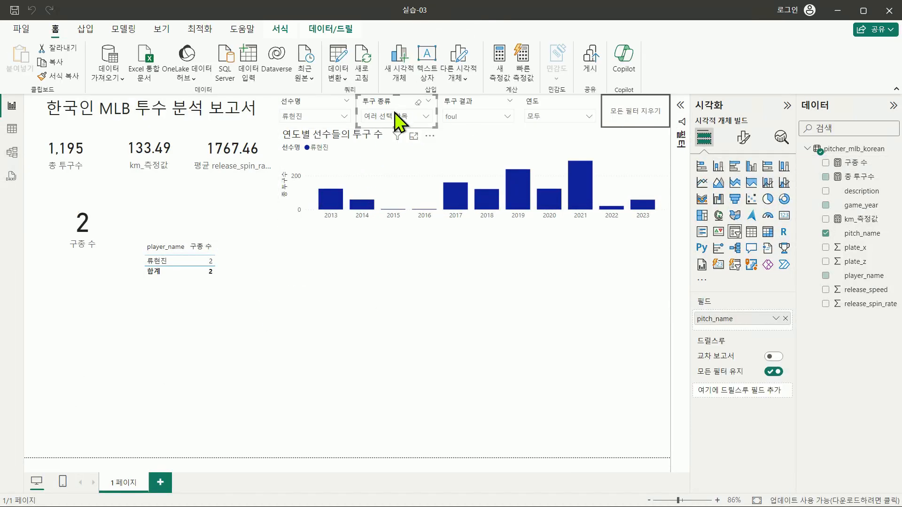
pyautogui.hotkey('ctrl', '1')
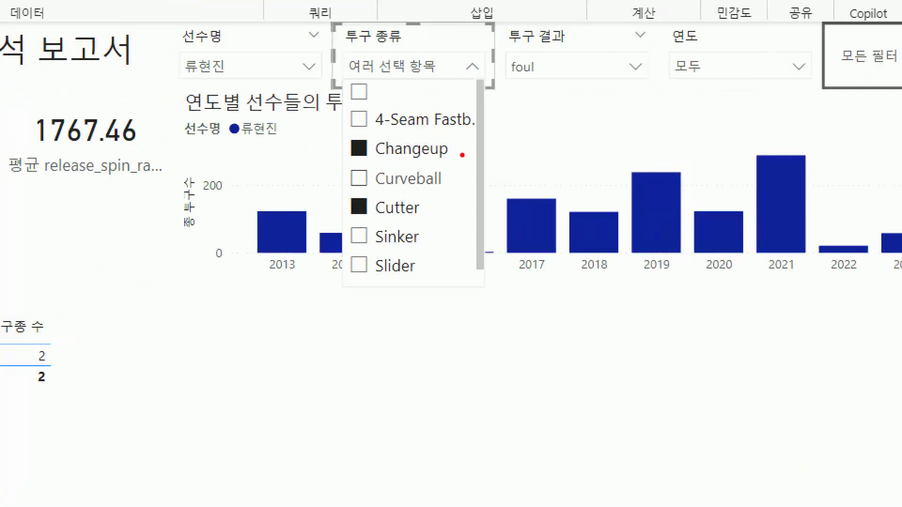
pyautogui.moveTo(443, 160); pyautogui.dragTo(420, 160)
pyautogui.moveTo(436, 212); pyautogui.dragTo(501, 213)
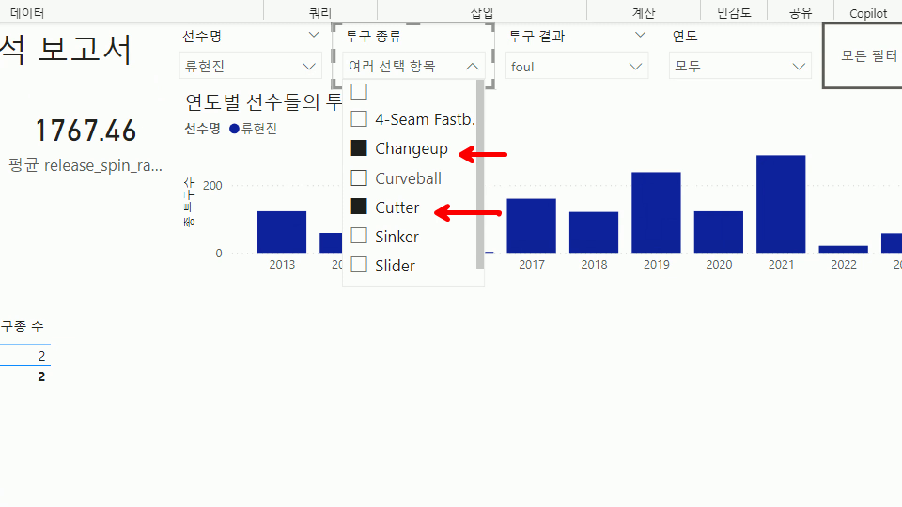
pyautogui.press('Escape')
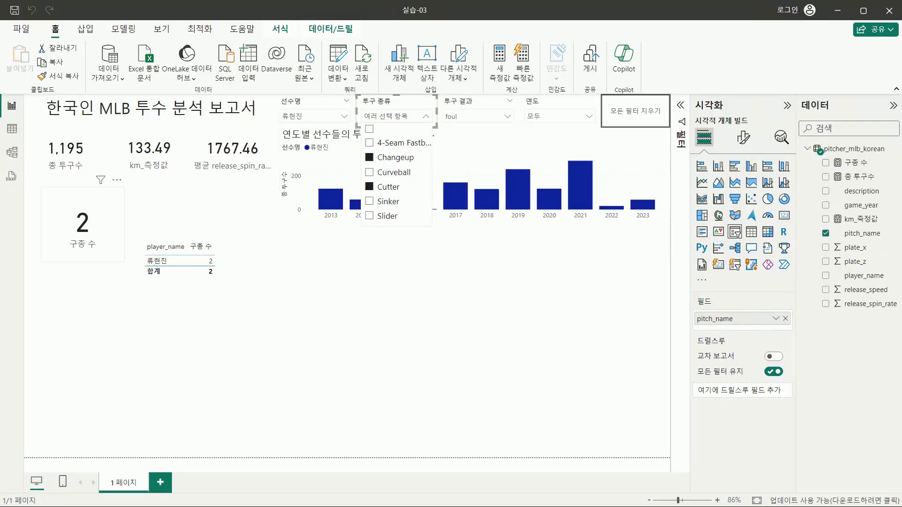
pyautogui.hotkey('ctrl', '1')
pyautogui.moveTo(179, 229)
pyautogui.mouseDown()
pyautogui.moveTo(159, 294)
pyautogui.moveTo(188, 217)
pyautogui.mouseUp()
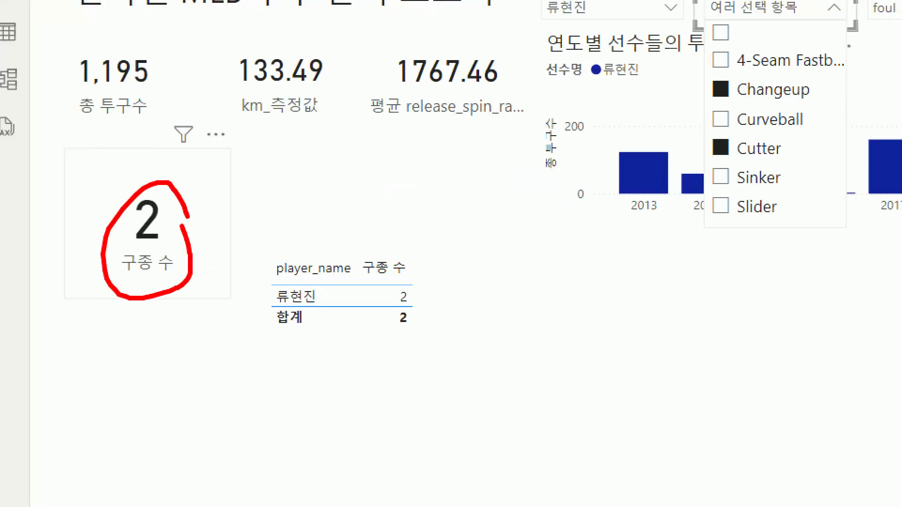
pyautogui.press('Escape')
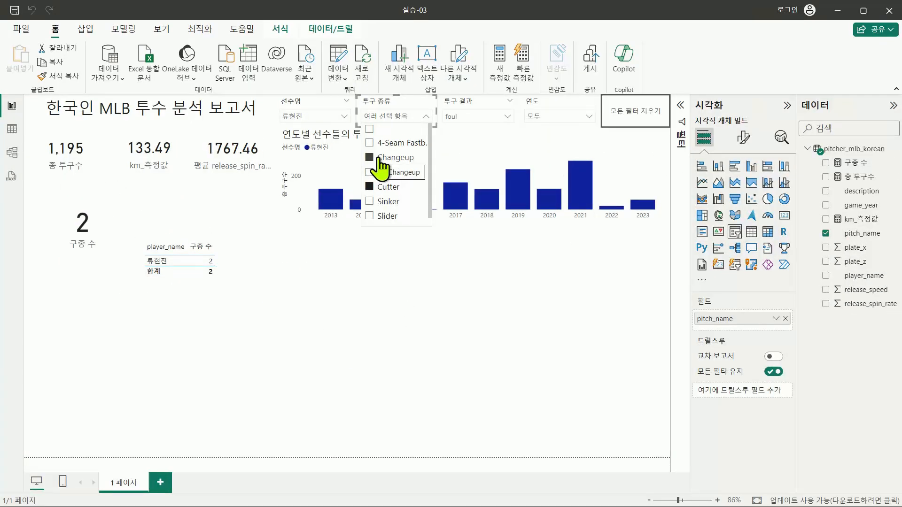
# Deselect Changeup and Cutter in the 투구 종류 slicer and close its list
pyautogui.click(379, 160)
pyautogui.click(376, 186)
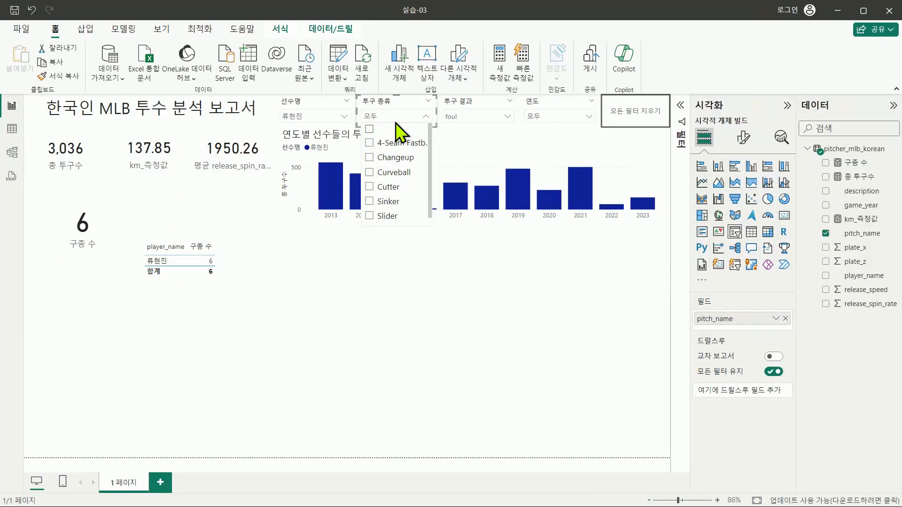
pyautogui.click(376, 119)
# Check the 구종 수 card against the current 선수명 and 투구 결과 slicer selections
pyautogui.hotkey('ctrl', '1')
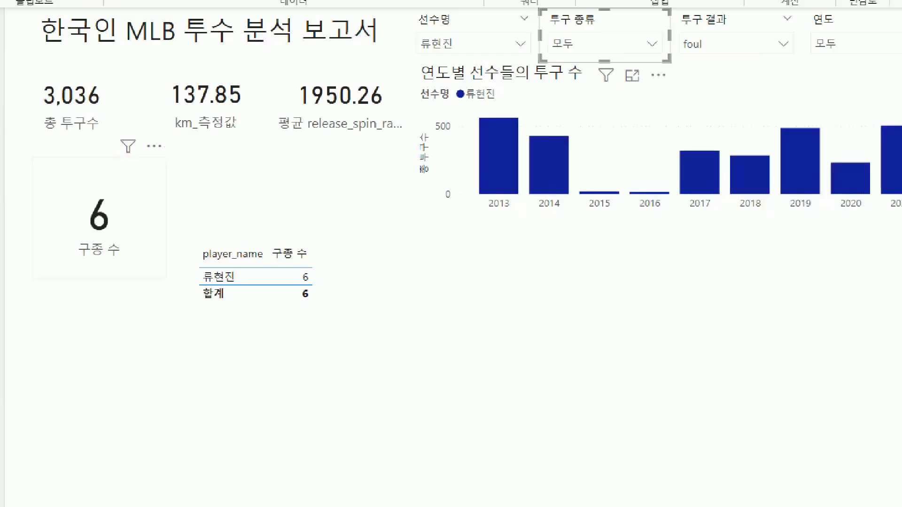
pyautogui.moveTo(179, 240)
pyautogui.mouseDown()
pyautogui.moveTo(10, 161)
pyautogui.moveTo(96, 237)
pyautogui.mouseUp()
pyautogui.rightClick(217, 202)
pyautogui.click(265, 129)
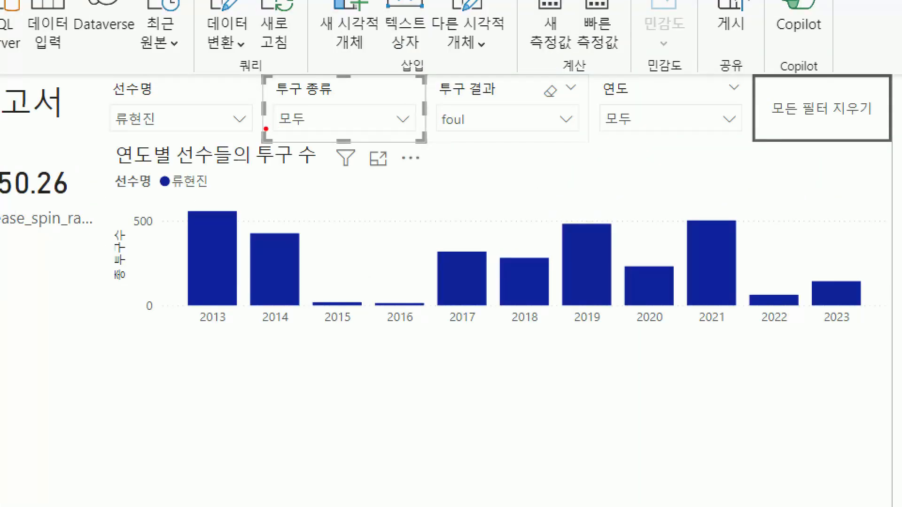
pyautogui.moveTo(178, 121); pyautogui.dragTo(227, 53)
pyautogui.moveTo(485, 124); pyautogui.dragTo(485, 177)
pyautogui.press('Escape')
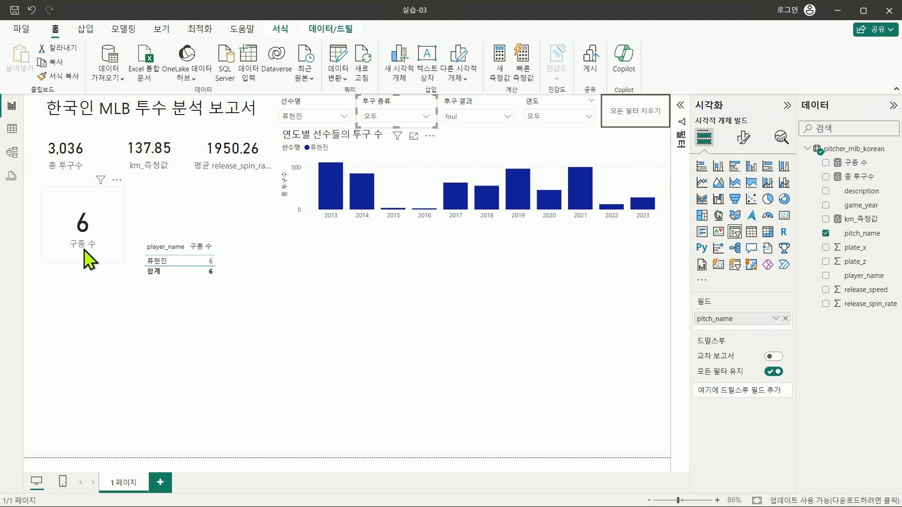
# Check the 구종 수 value and total in the per-player table, and delete that table from the report page
pyautogui.click(227, 290)
pyautogui.hotkey('ctrl', '1')
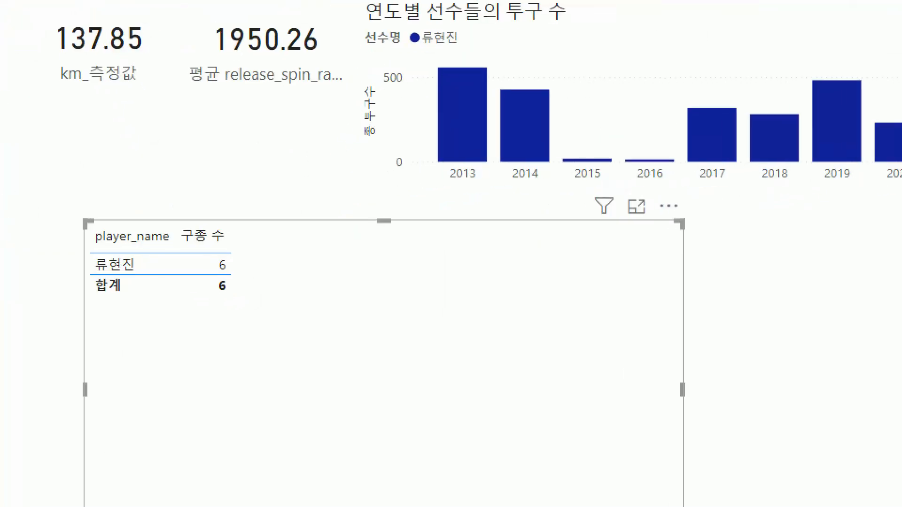
pyautogui.click(206, 261)
pyautogui.moveTo(233, 294)
pyautogui.mouseDown()
pyautogui.moveTo(101, 266)
pyautogui.moveTo(226, 268)
pyautogui.mouseUp()
pyautogui.press('Escape')
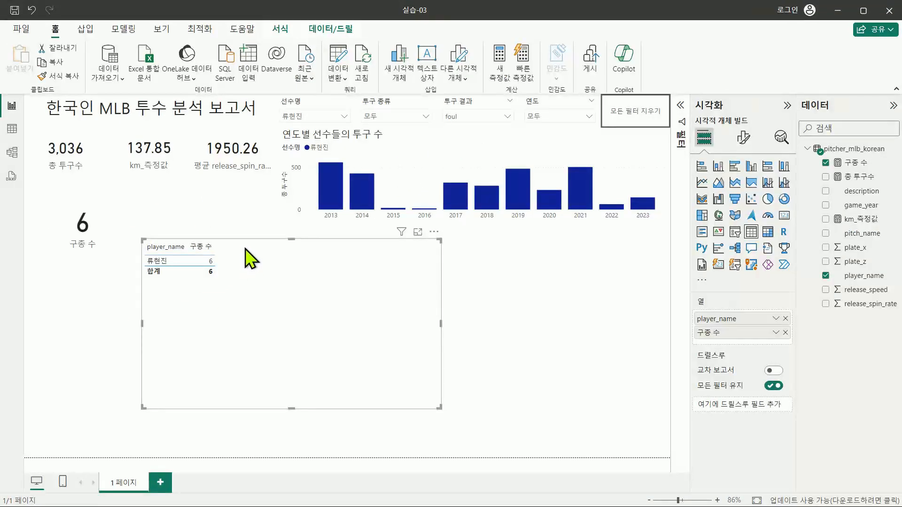
pyautogui.press('Delete')
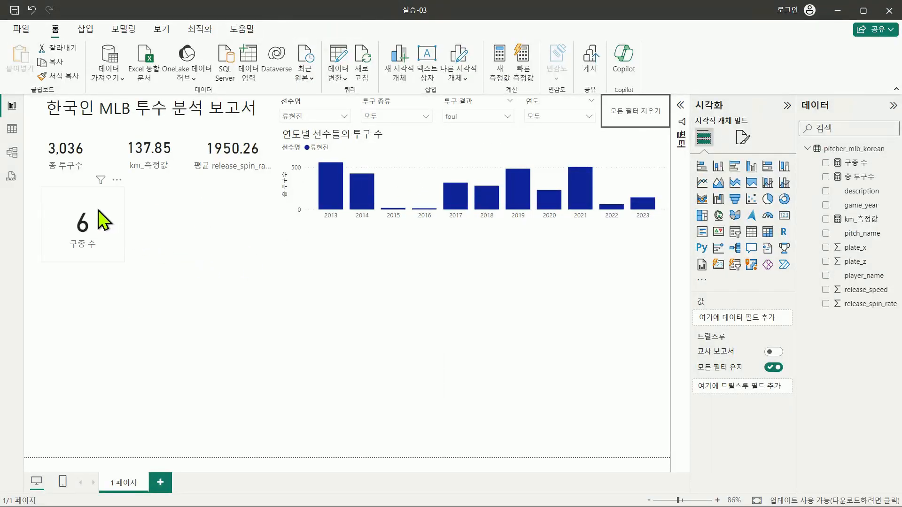
# Select the 구종 수 card on the report page
pyautogui.click(103, 219)
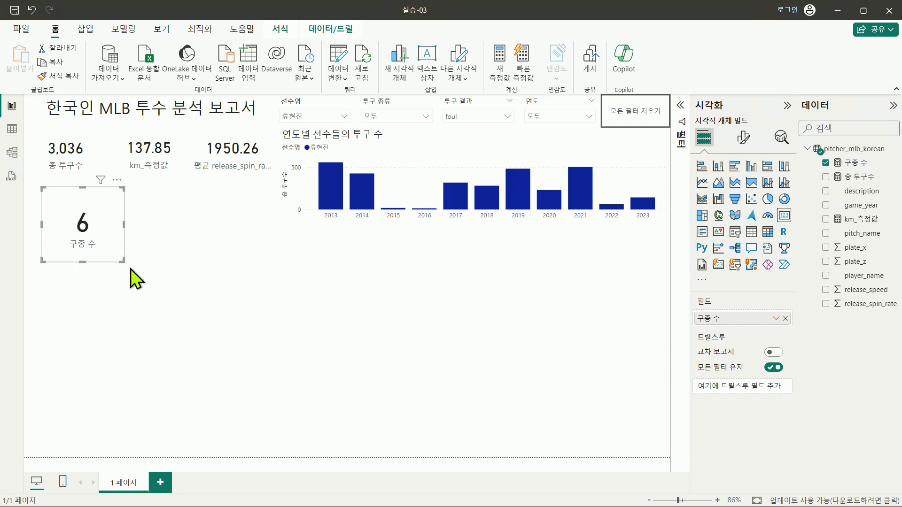